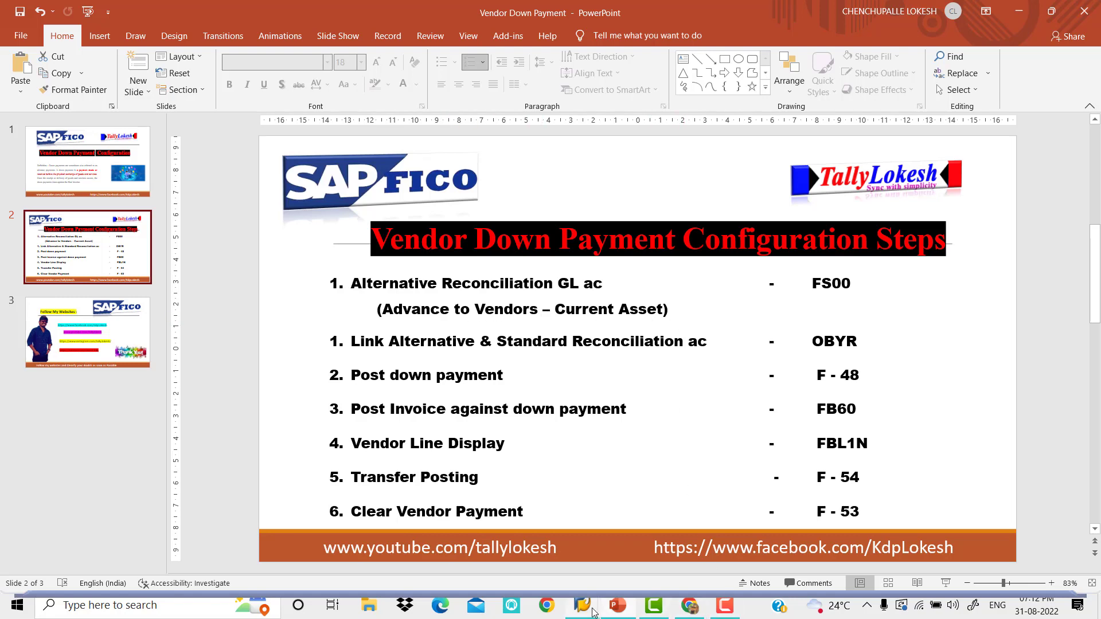
Step: Switch to SAP, start transaction FS00, and open the Advance for Vendors account under current assset for changes
mouse_move(582, 604)
left_click(653, 579)
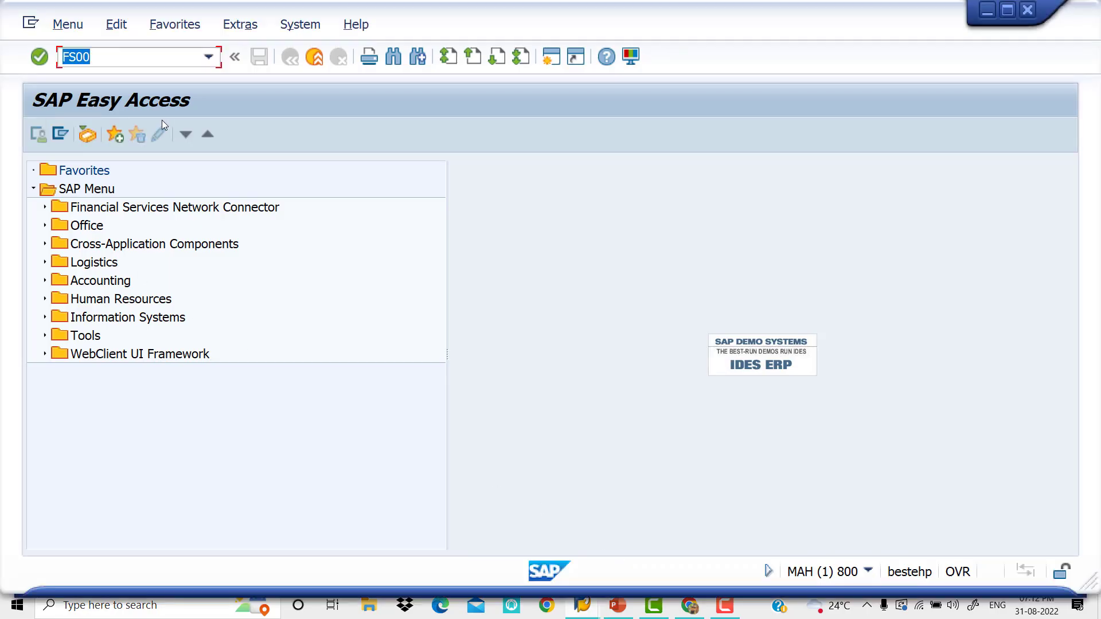
key("Return")
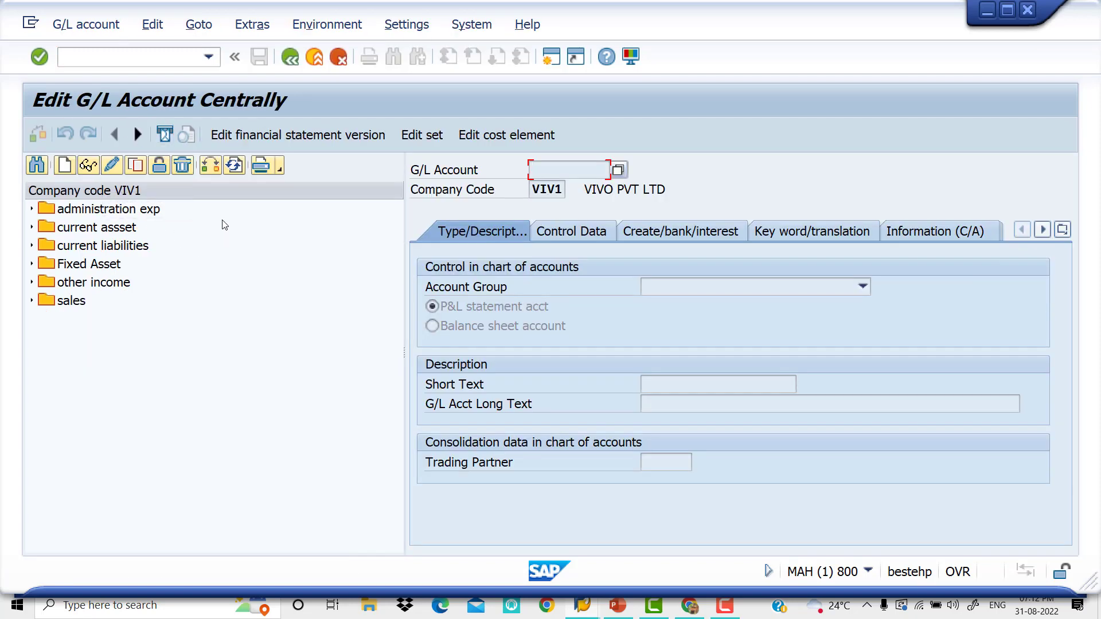
left_click(32, 228)
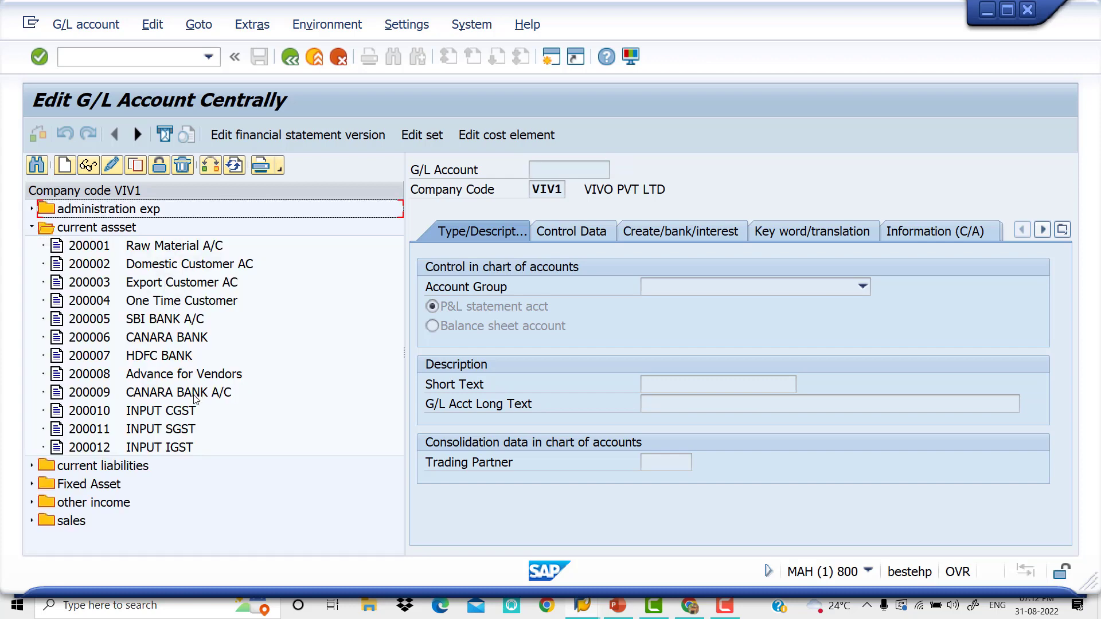
left_click(112, 376)
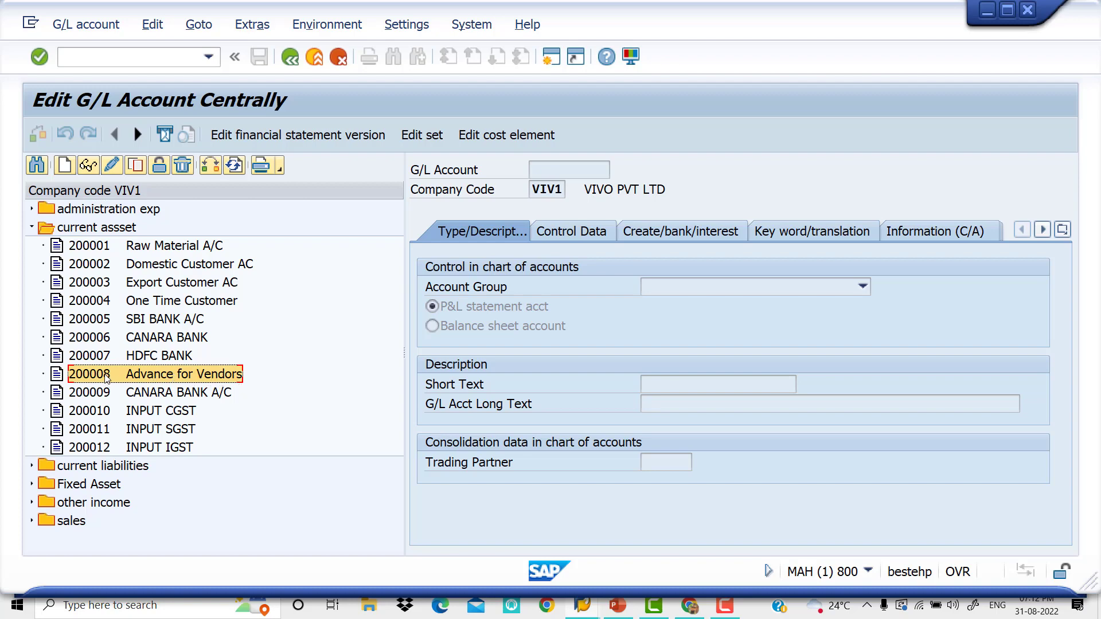
left_click(110, 168)
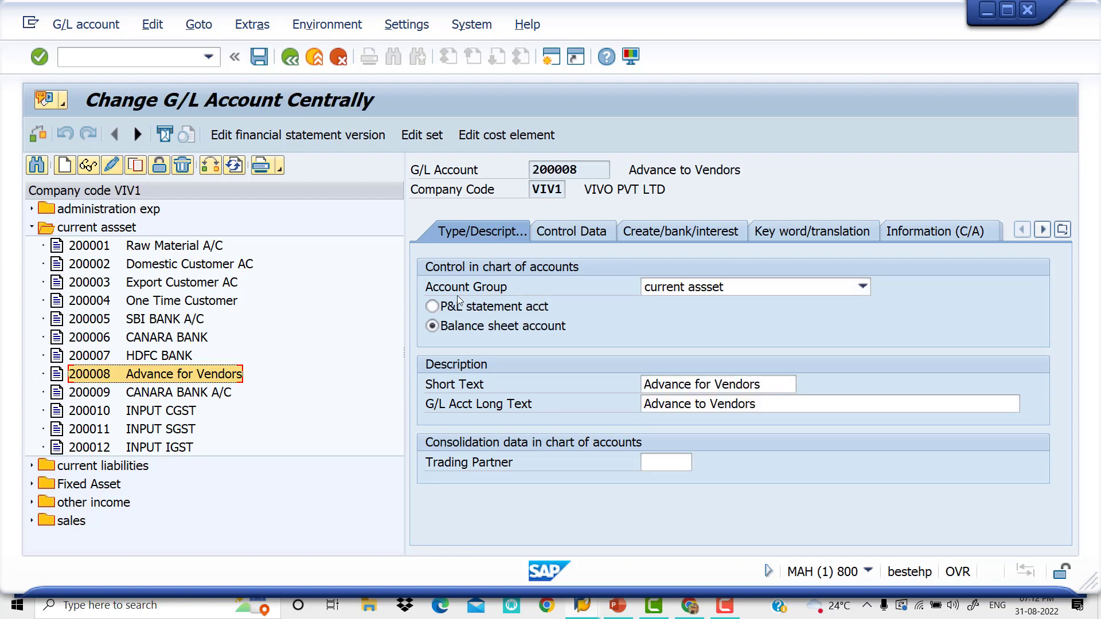
Step: Select the account group current assset and change the short text to "Advance to vendors"
left_click(862, 287)
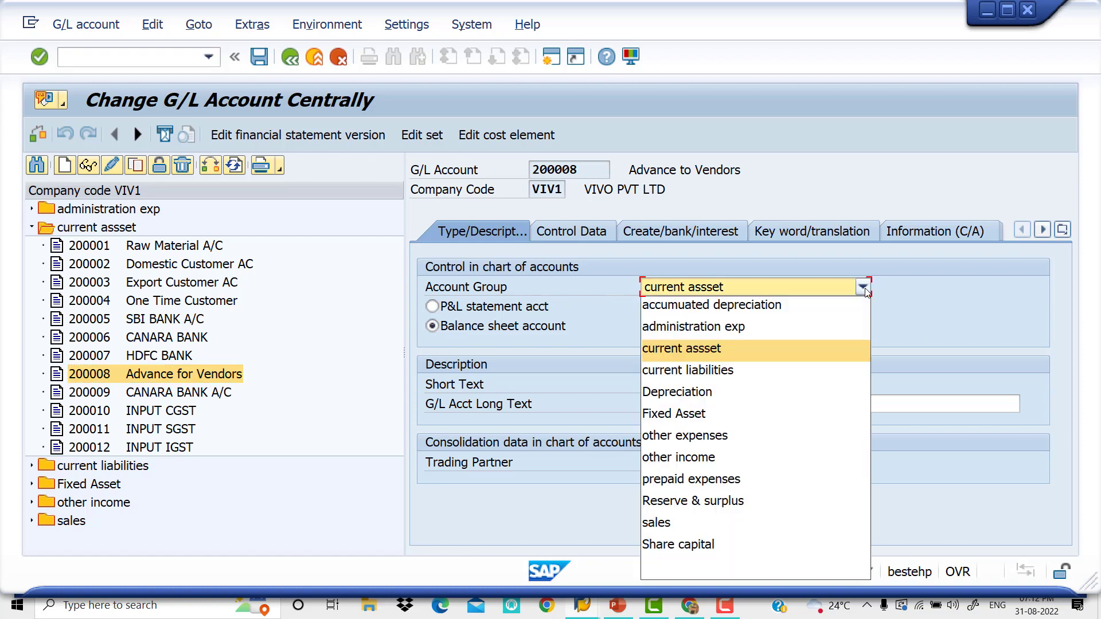
left_click(815, 348)
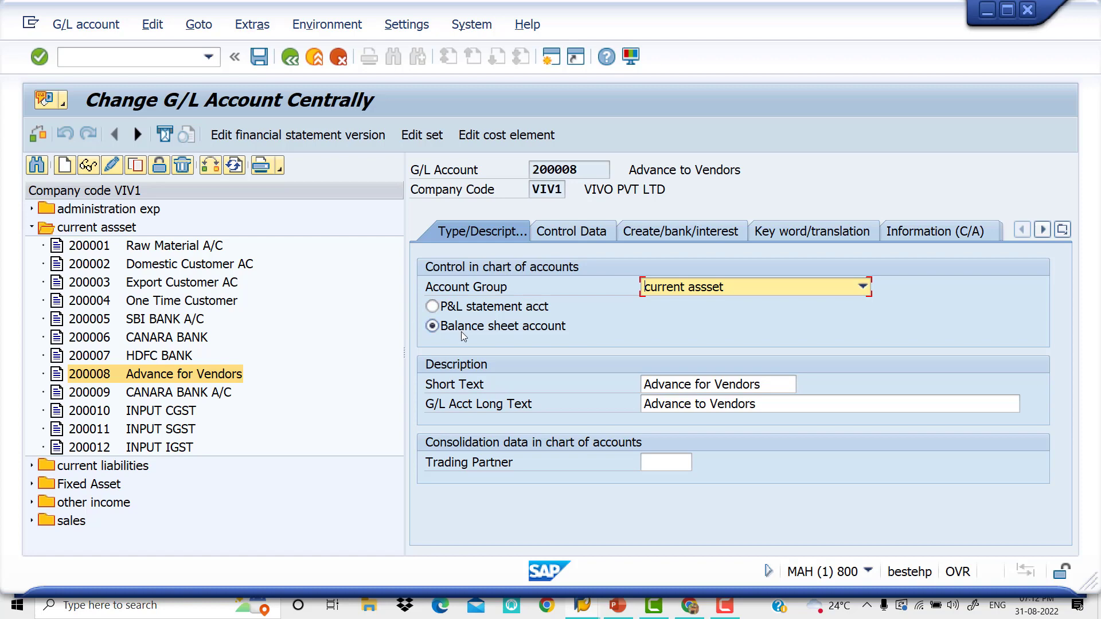
left_click(708, 386)
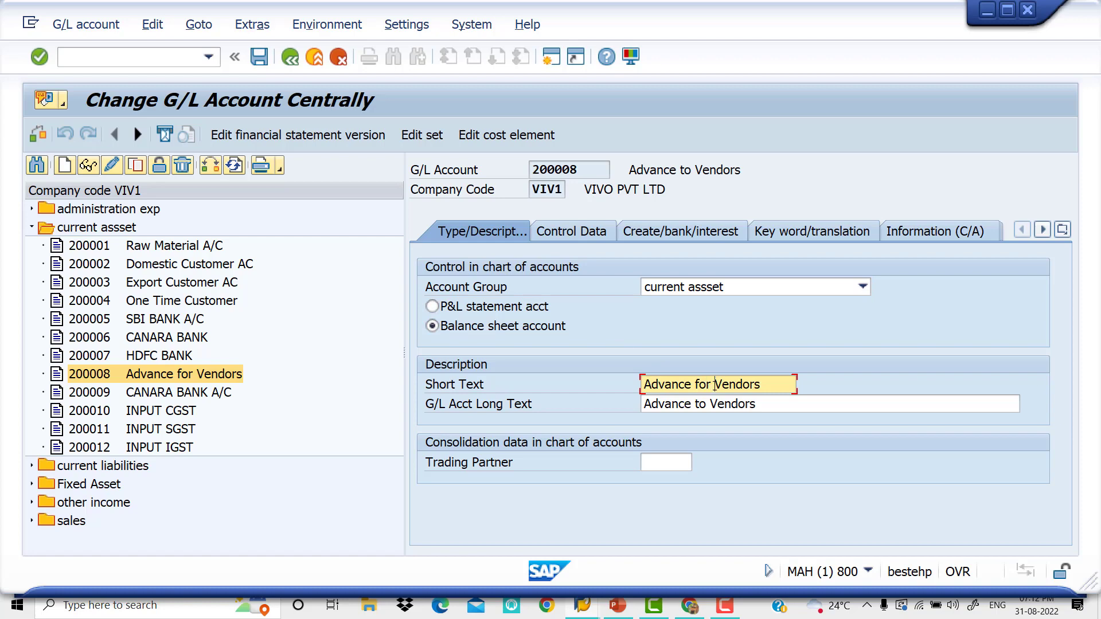
key("BackSpace")
key("BackSpace")
key("BackSpace")
key("Delete")
type("to vendors")
Step: In the control data, select Vendors as the reconciliation account type and review the account management settings
left_click(570, 234)
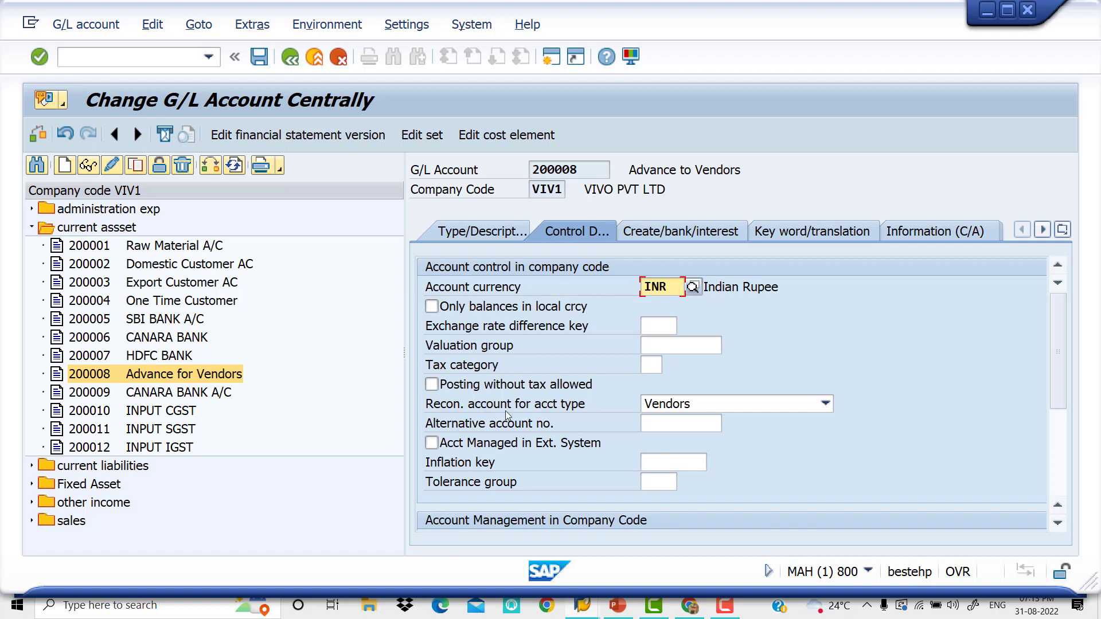
left_click(825, 404)
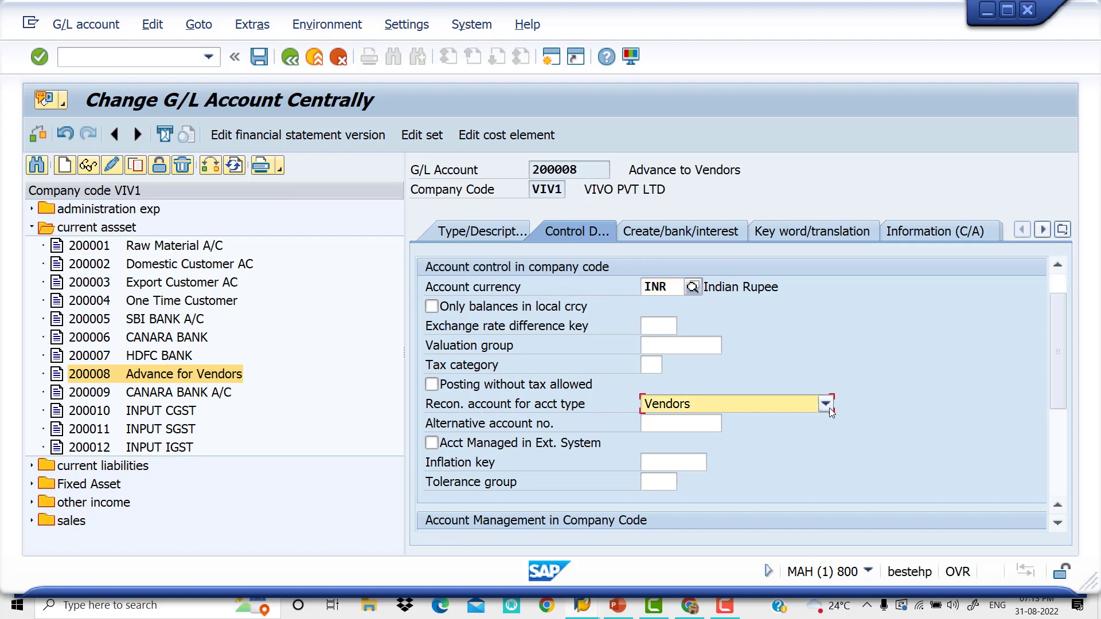
left_click(772, 465)
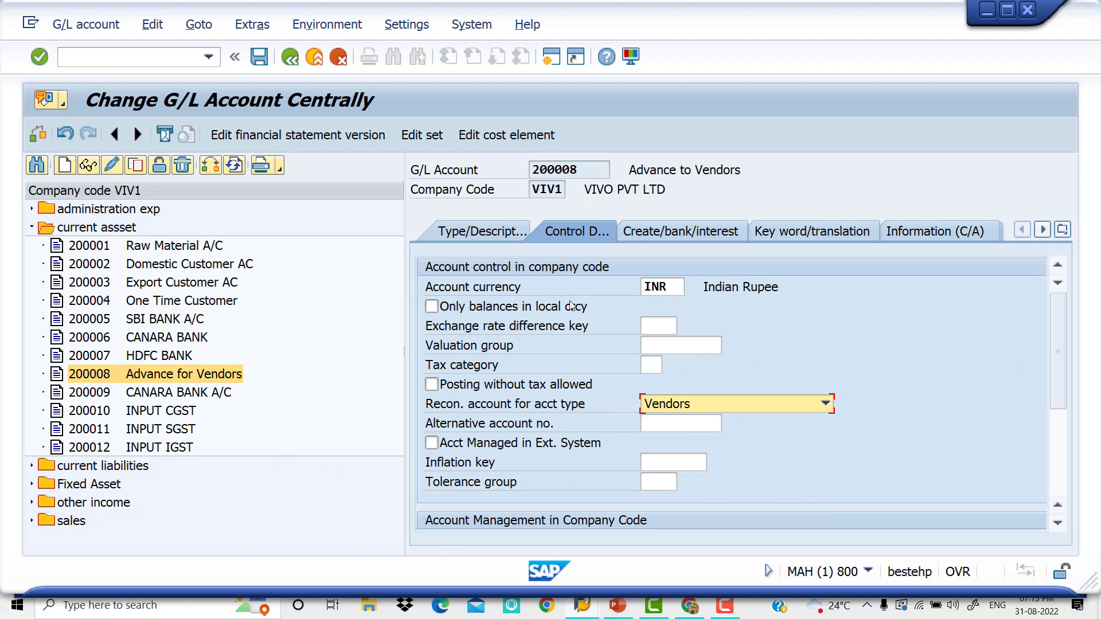
left_click_drag(1059, 341, 1060, 438)
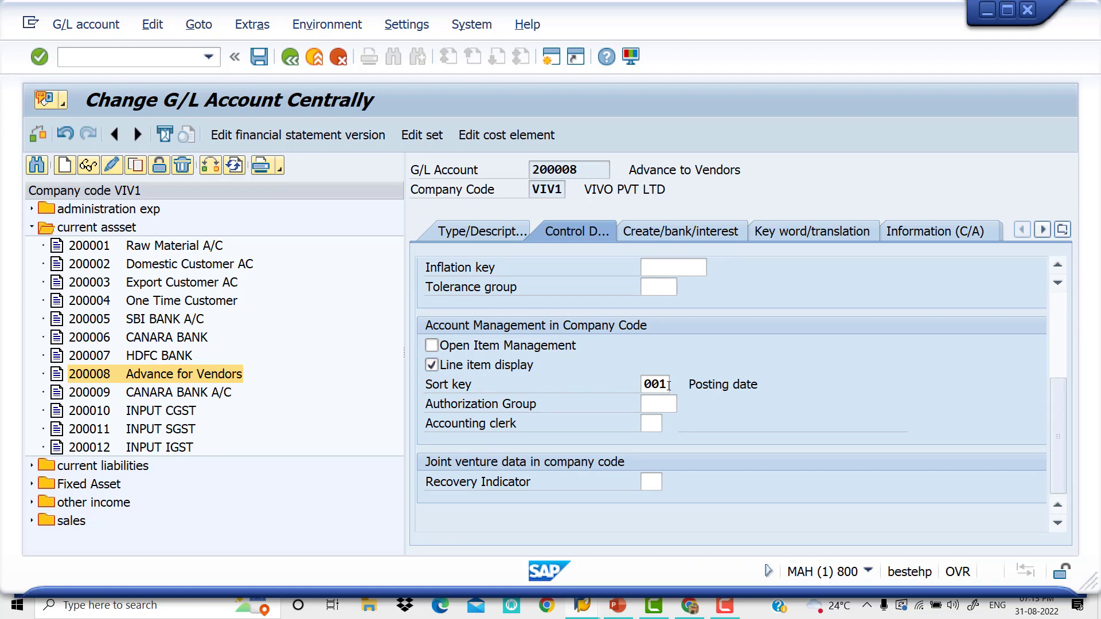
Step: Review the field status group in the document creation settings and save the G/L account
left_click(666, 231)
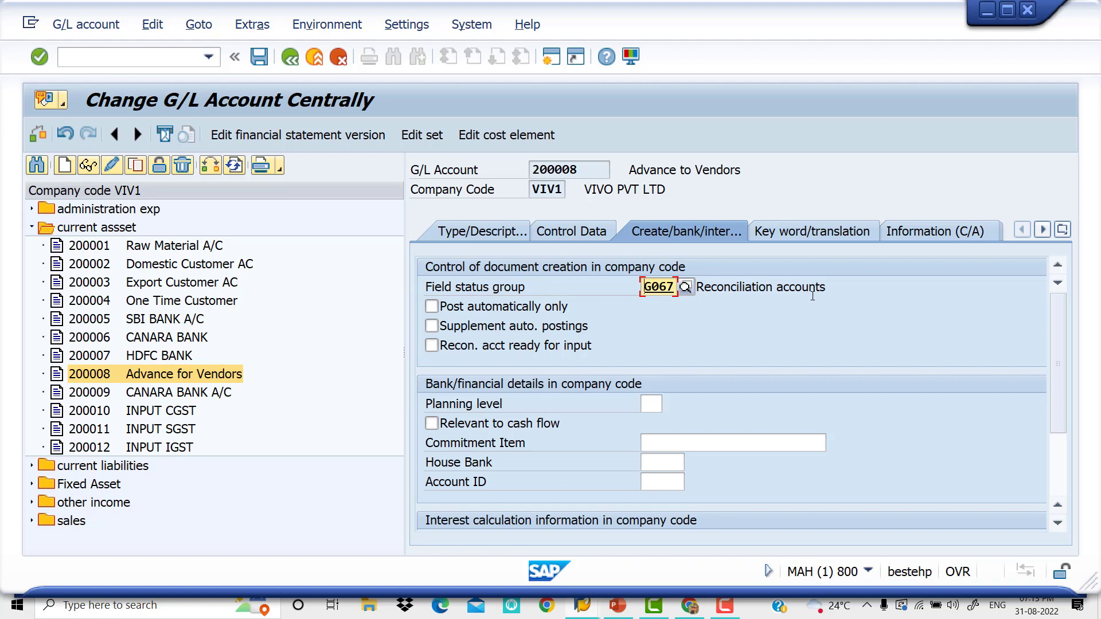
scroll(721, 351, "down", 3)
scroll(720, 351, "up", 3)
left_click(260, 57)
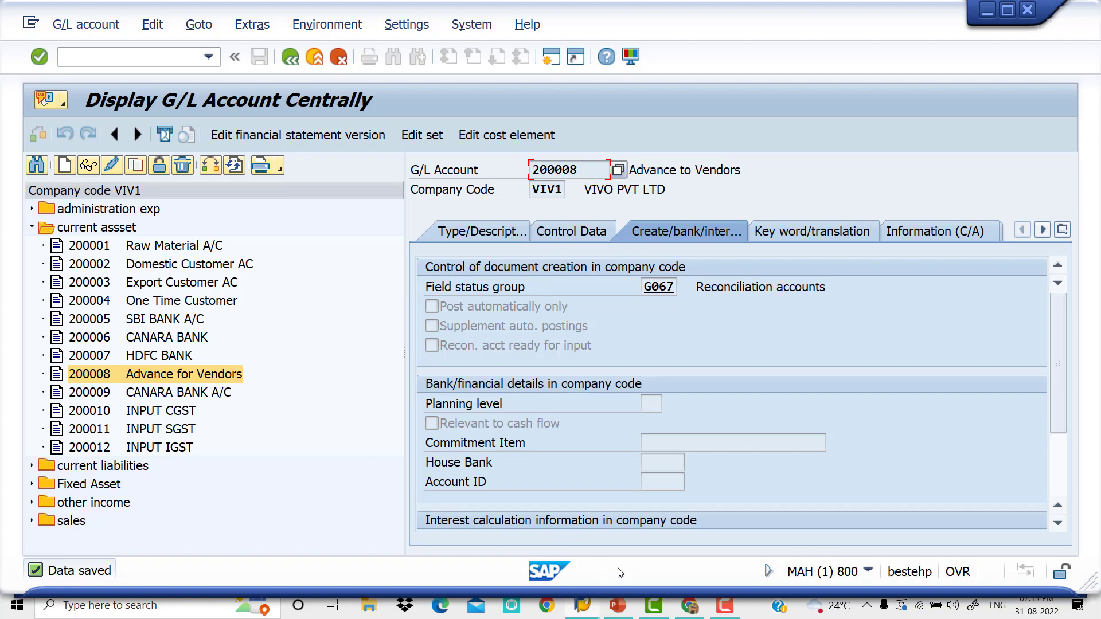
Step: Check the next configuration step on the PowerPoint slide, return to SAP, and start transaction /NOBYR
left_click(620, 607)
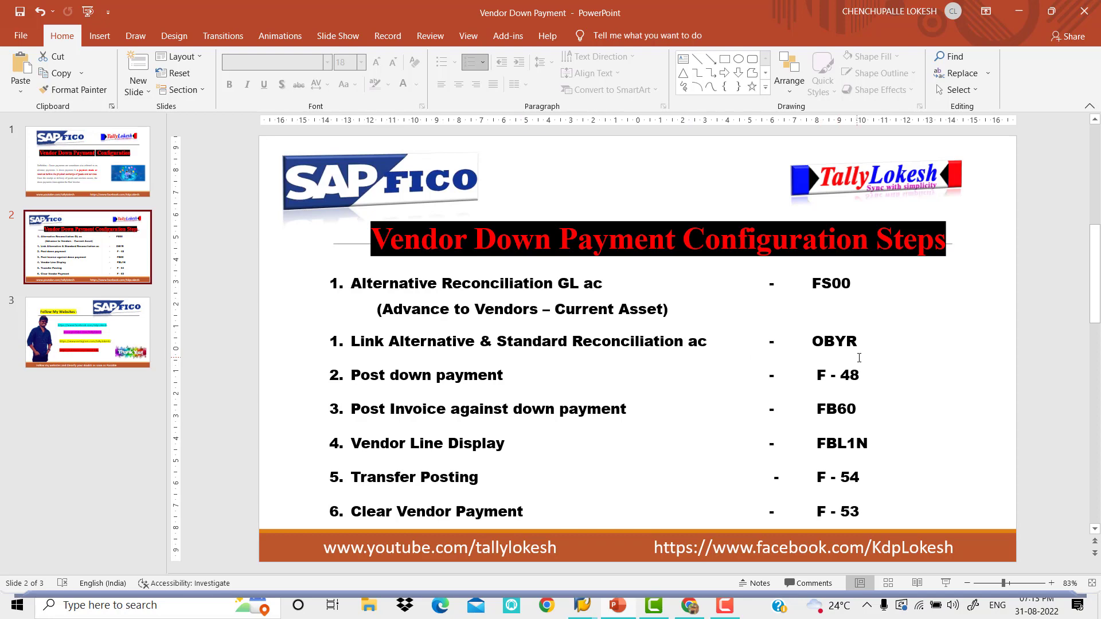
left_click(582, 606)
left_click(648, 573)
left_click(132, 60)
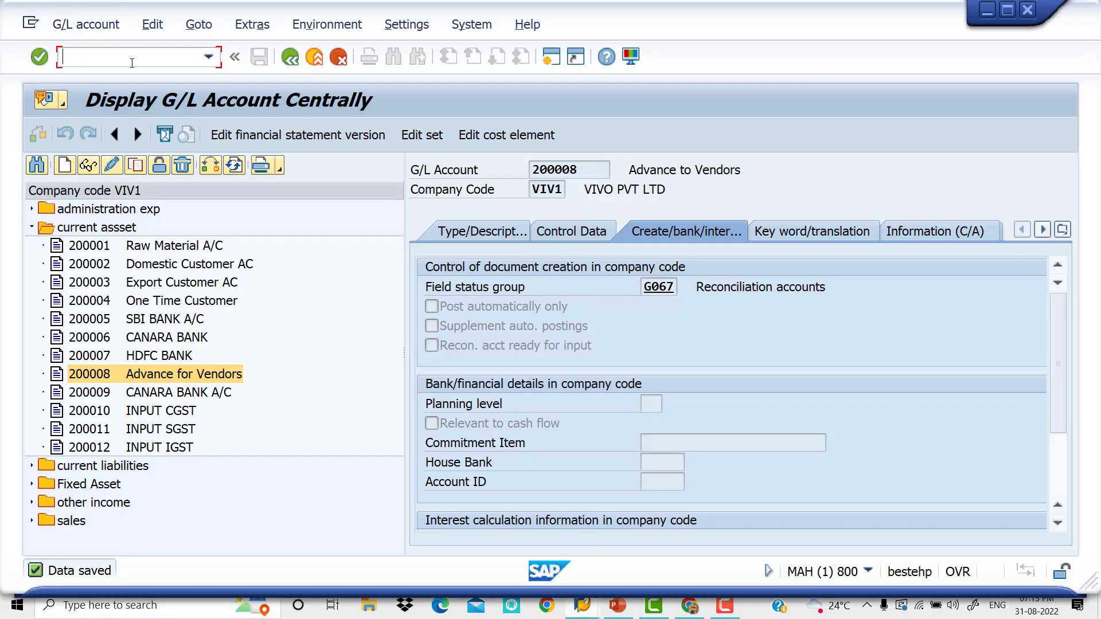
type("/noby")
key("BackSpace")
key("BackSpace")
key("BackSpace")
key("BackSpace")
type("NOBYR")
key("Return")
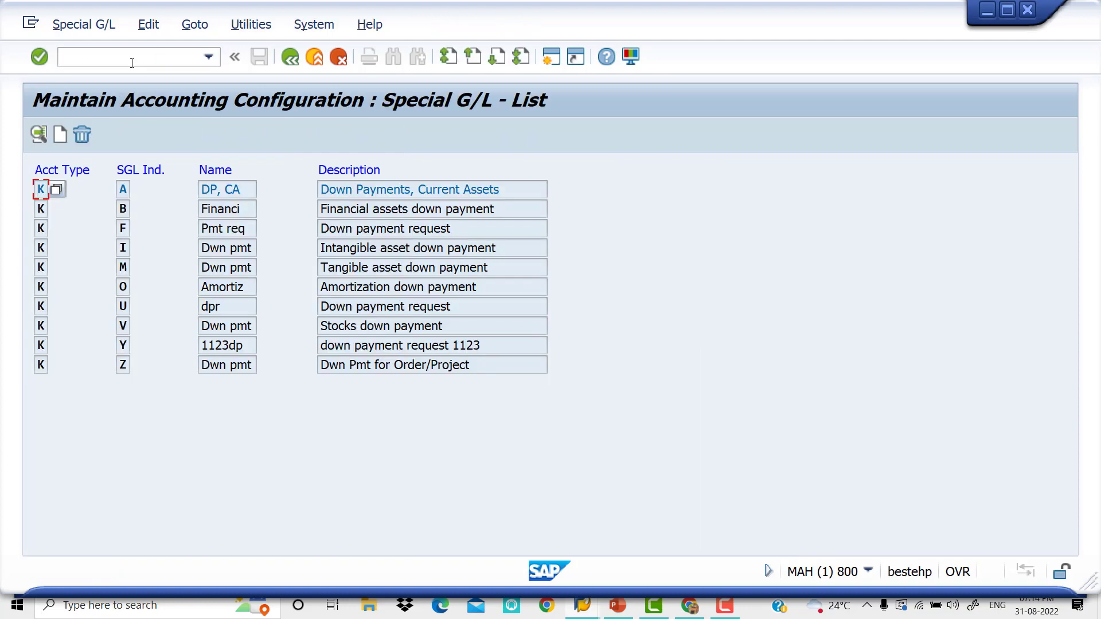
Step: Open special G/L indicator A, Down Payments, Current Assets, for account type K in chart of accounts VIV9
left_click(125, 189)
double_click(124, 189)
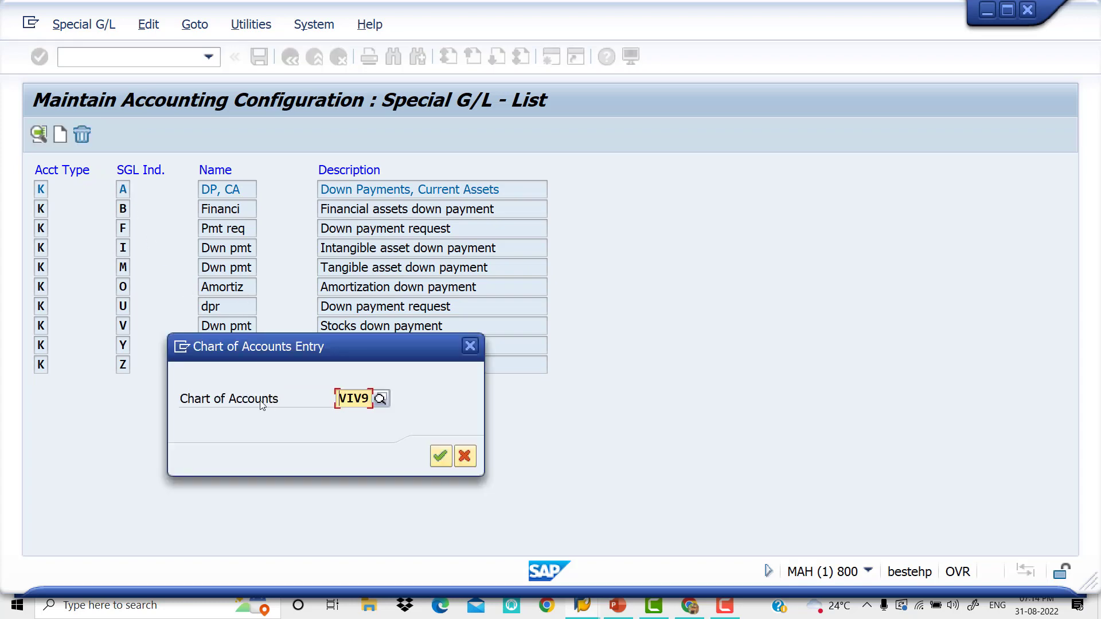
left_click(439, 456)
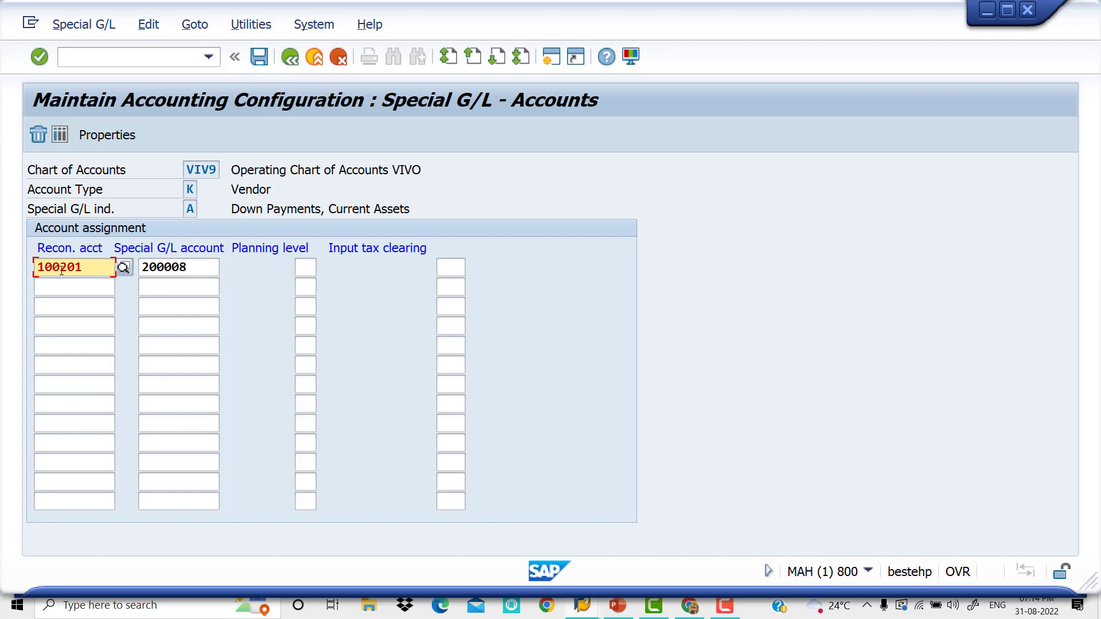
Step: Choose Domestic Vendor AC as the reconciliation account from the list of G/L accounts
left_click(124, 268)
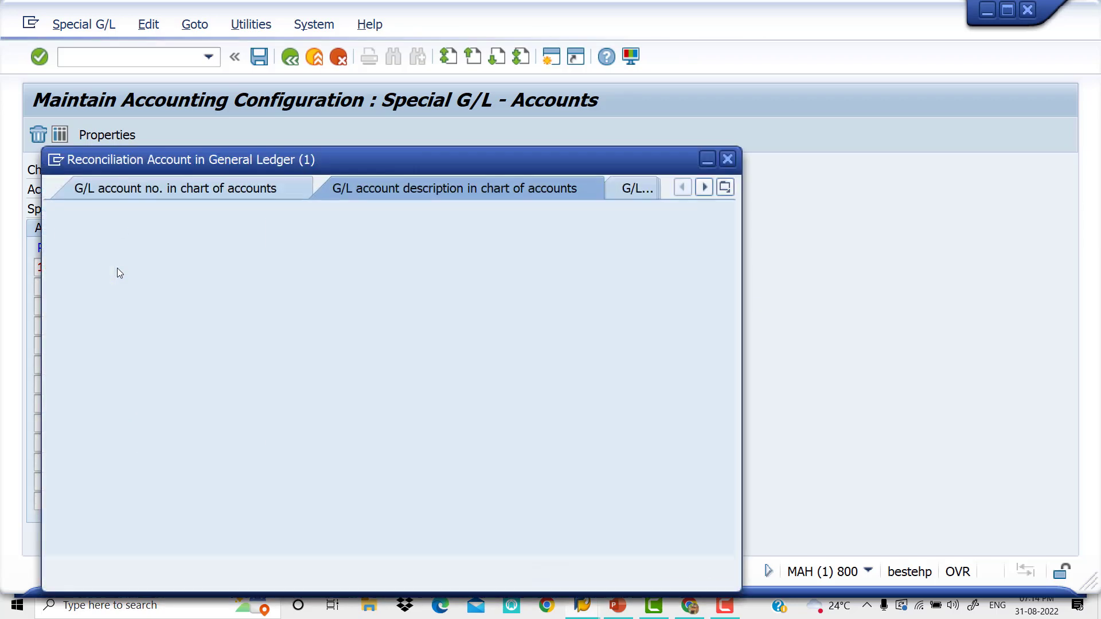
key("Return")
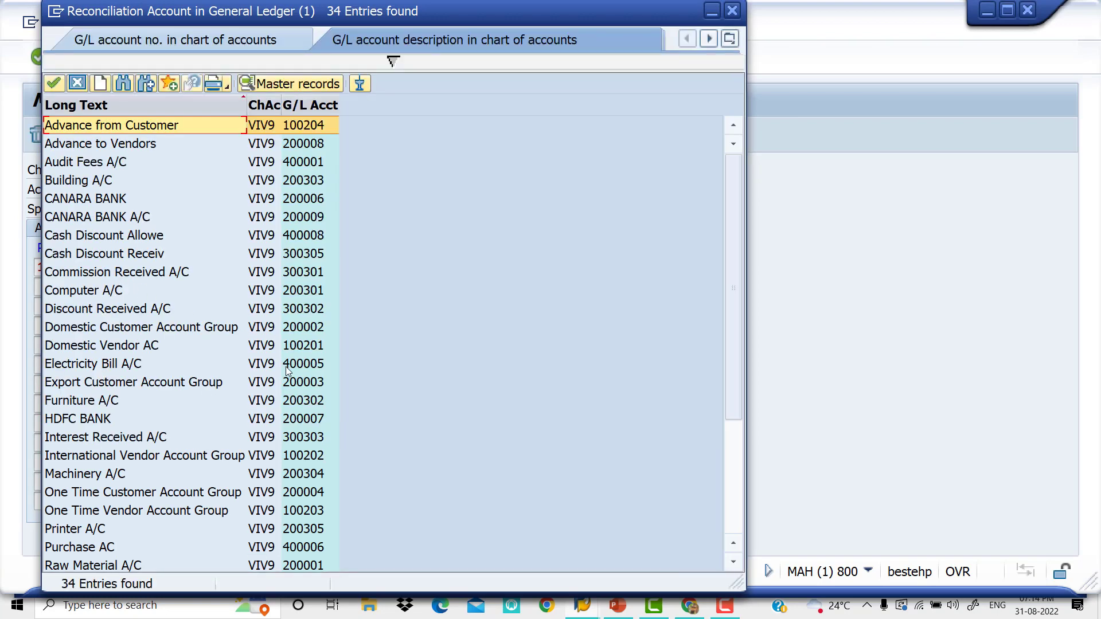
left_click(83, 351)
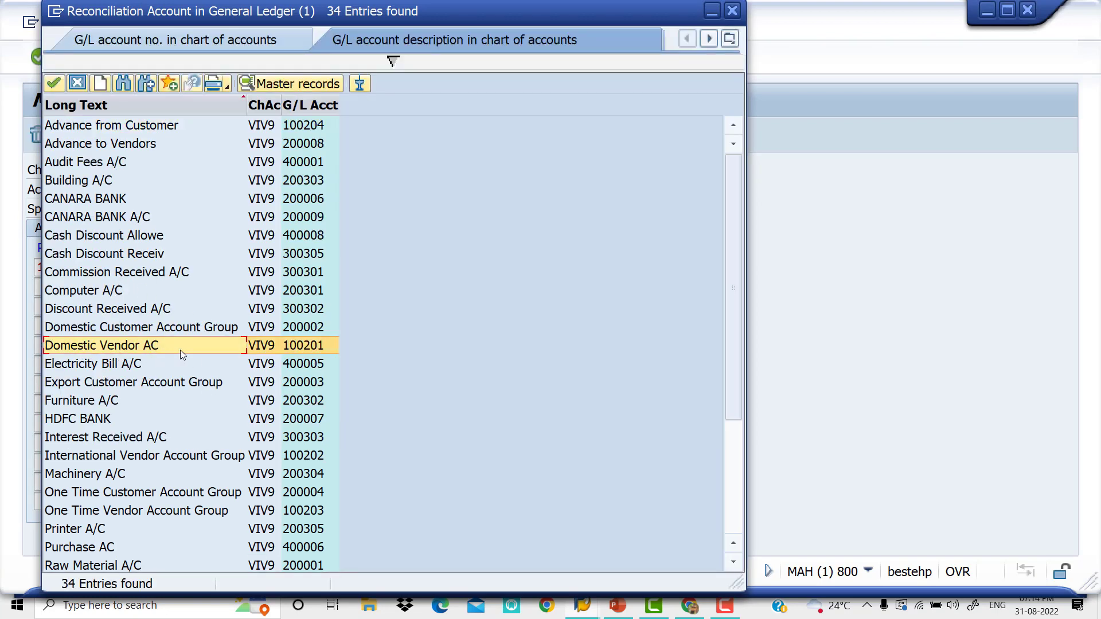
double_click(323, 350)
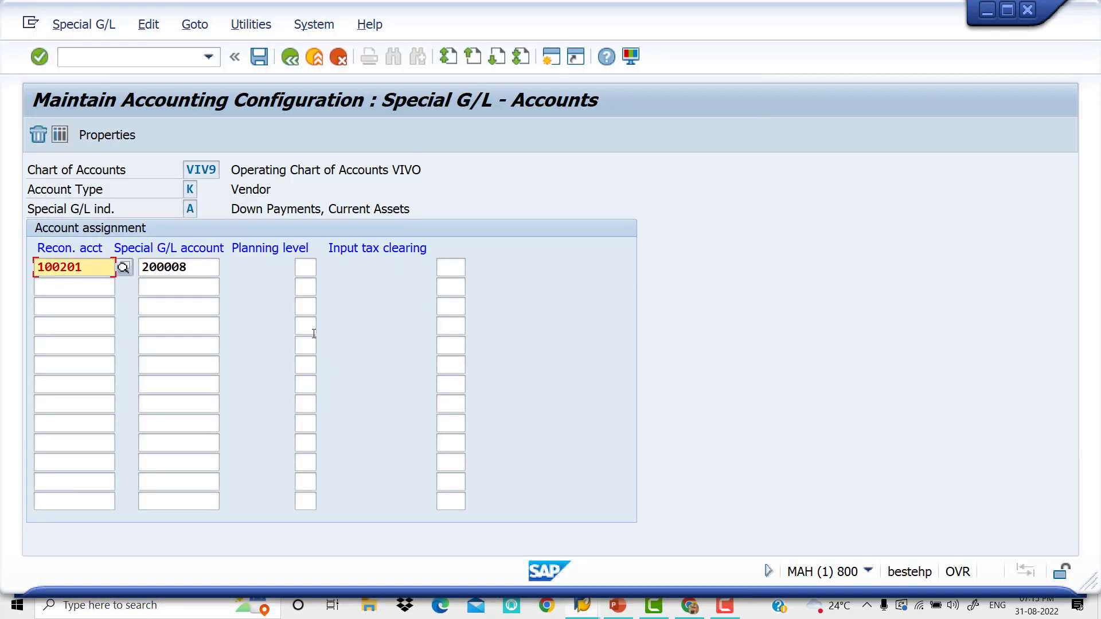
Step: Choose Advance to Vendors as the special G/L account from the list of G/L accounts
left_click(202, 268)
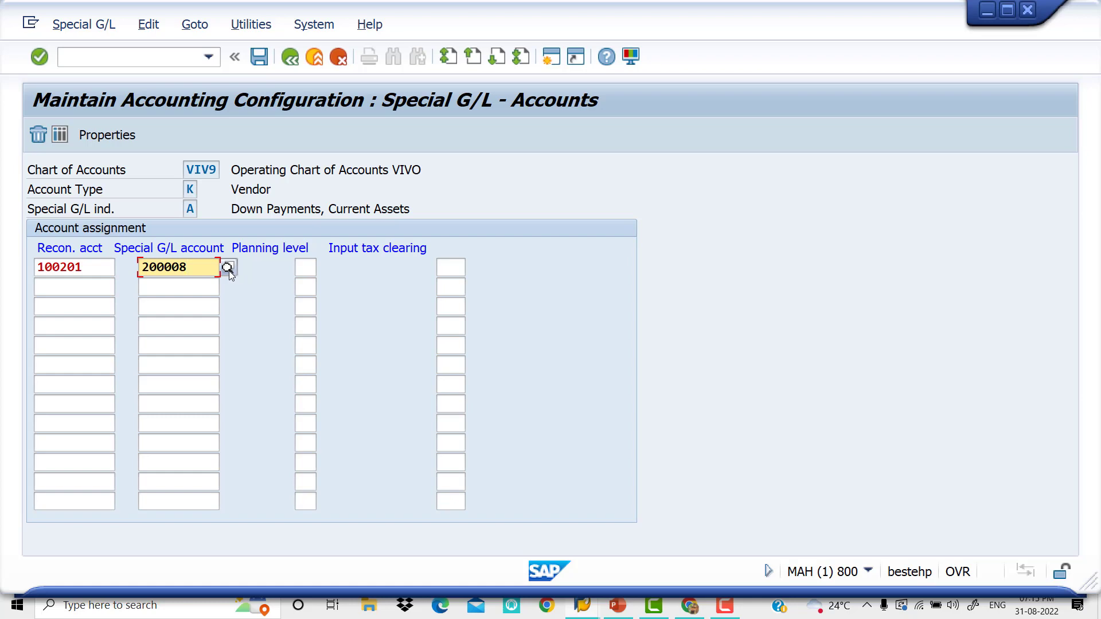
left_click(229, 269)
key("F4")
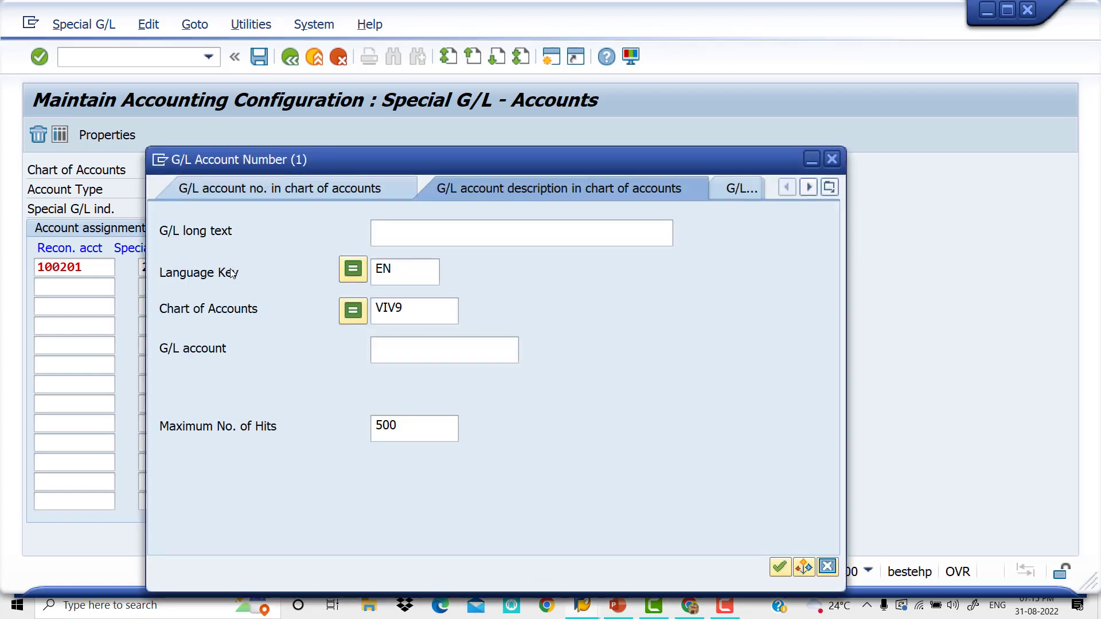
key("Return")
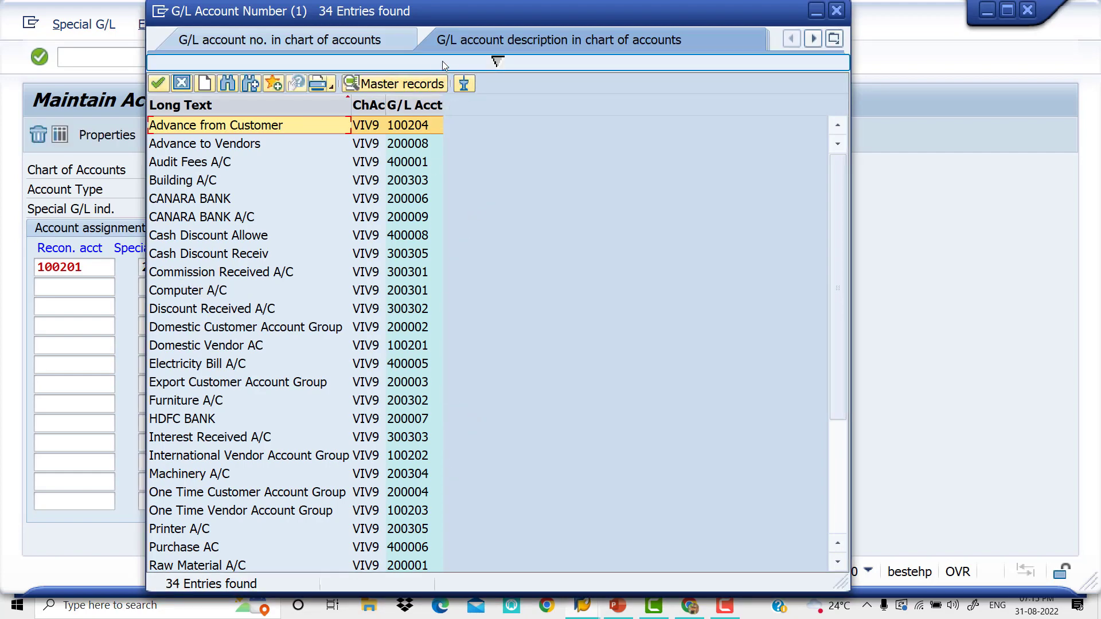
left_click_drag(522, 12, 692, 53)
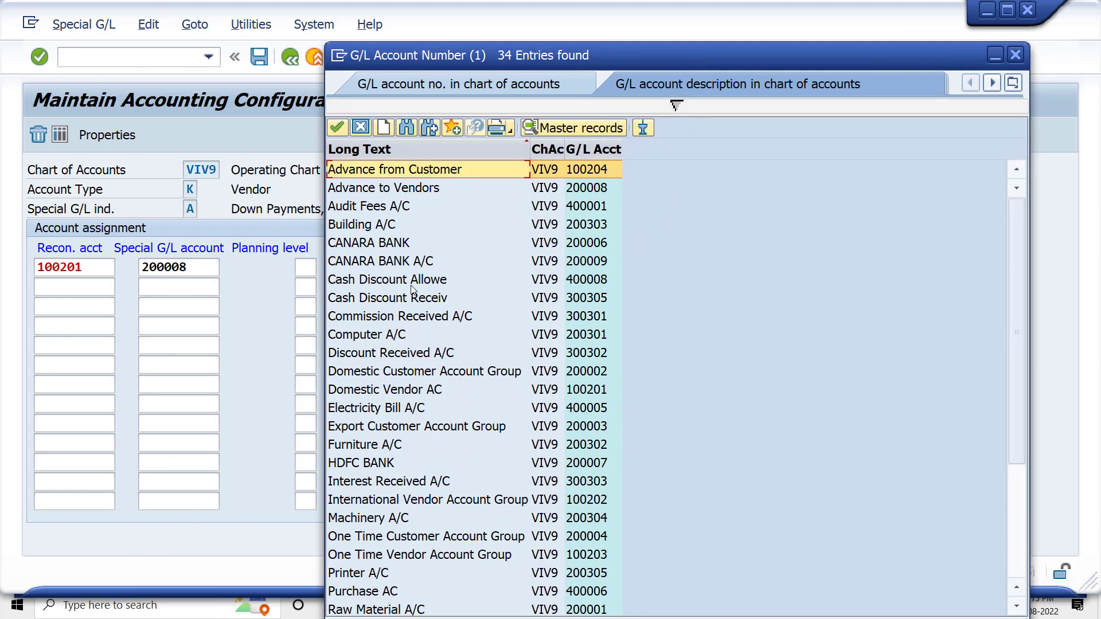
left_click(571, 189)
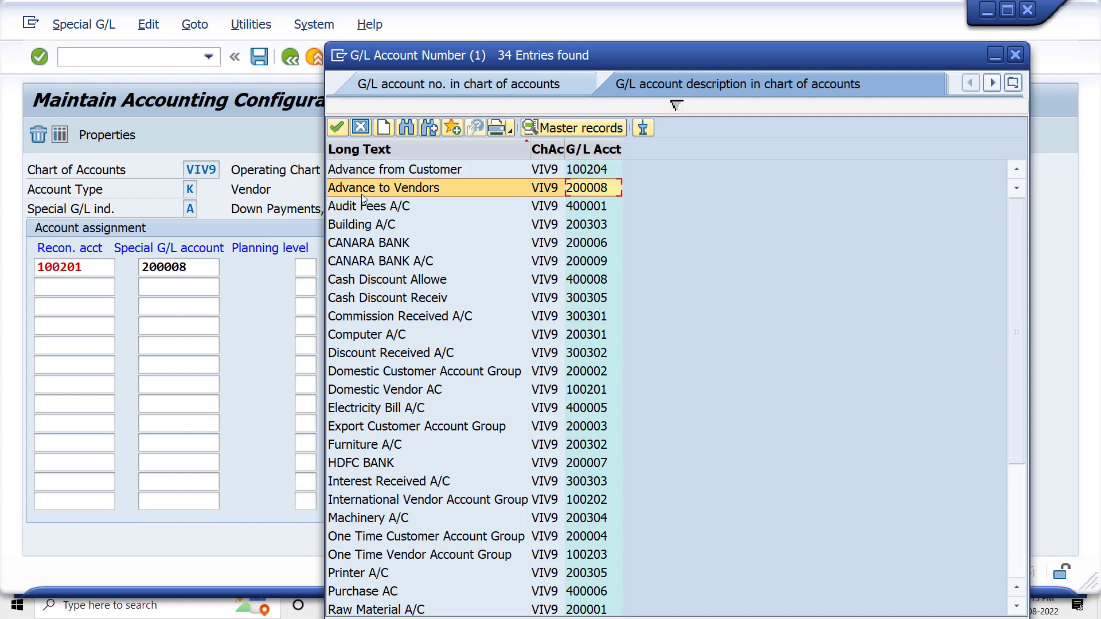
double_click(419, 189)
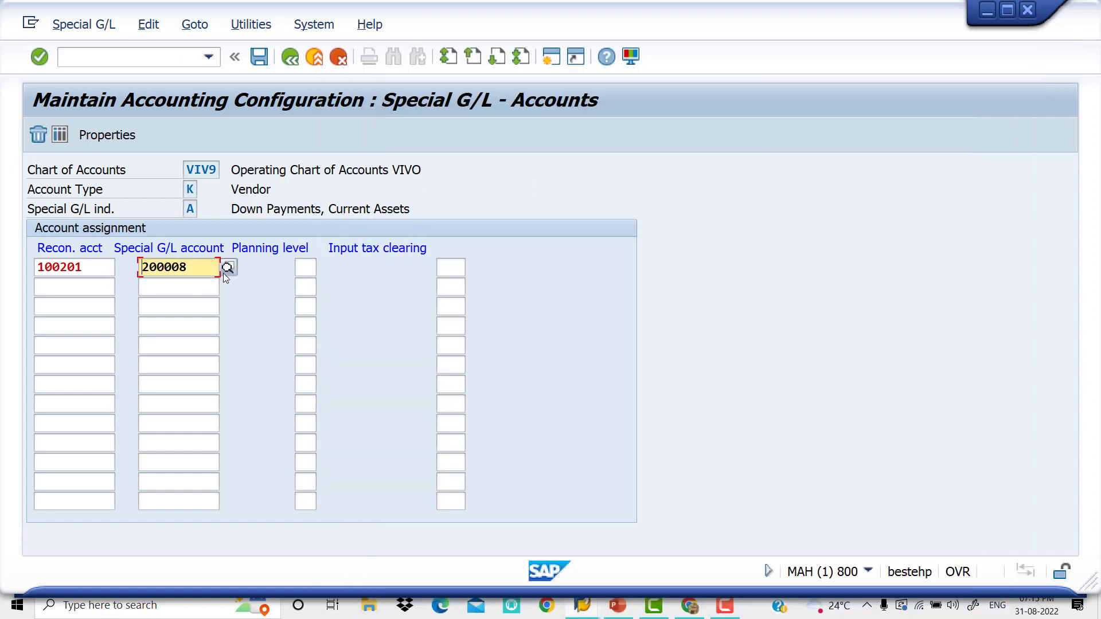
Step: Save the account assignment for indicator A and return to the special G/L list
left_click(259, 56)
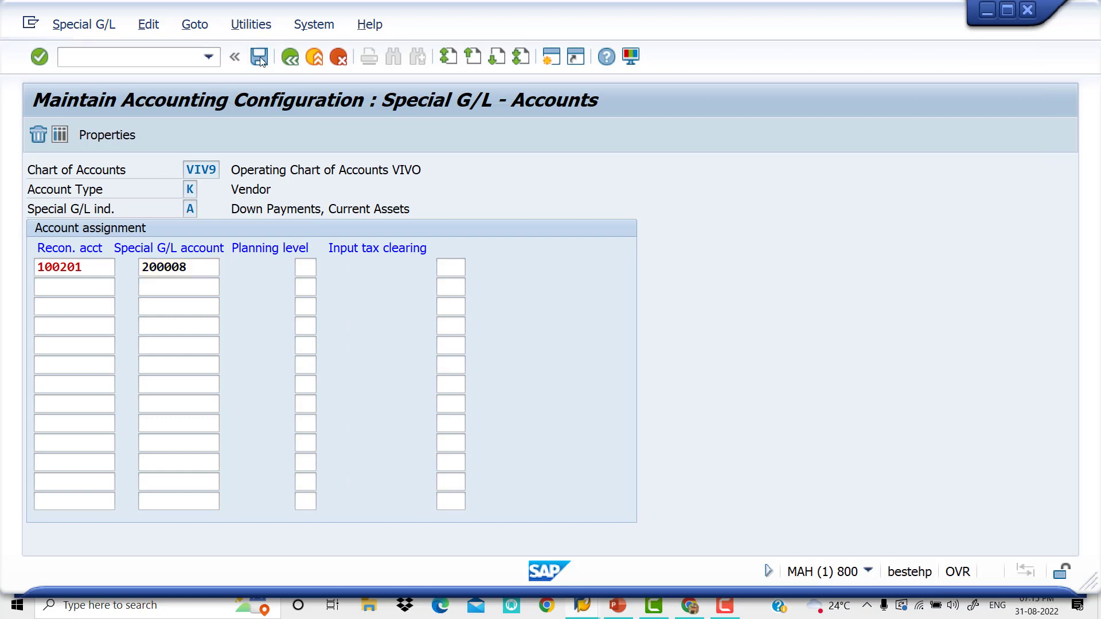
left_click(321, 340)
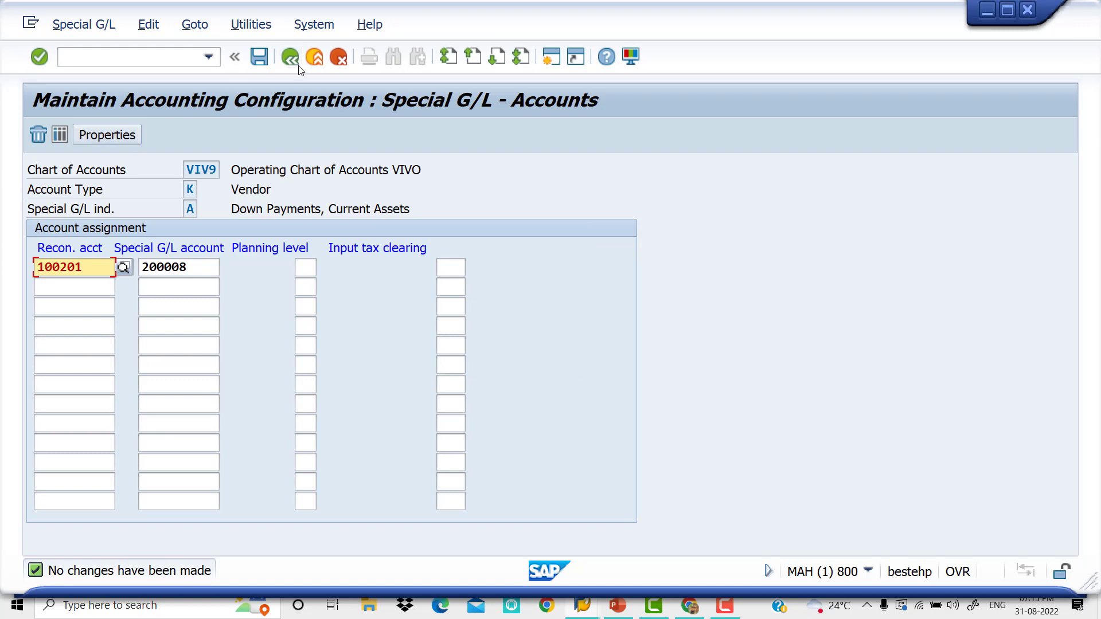
left_click(290, 59)
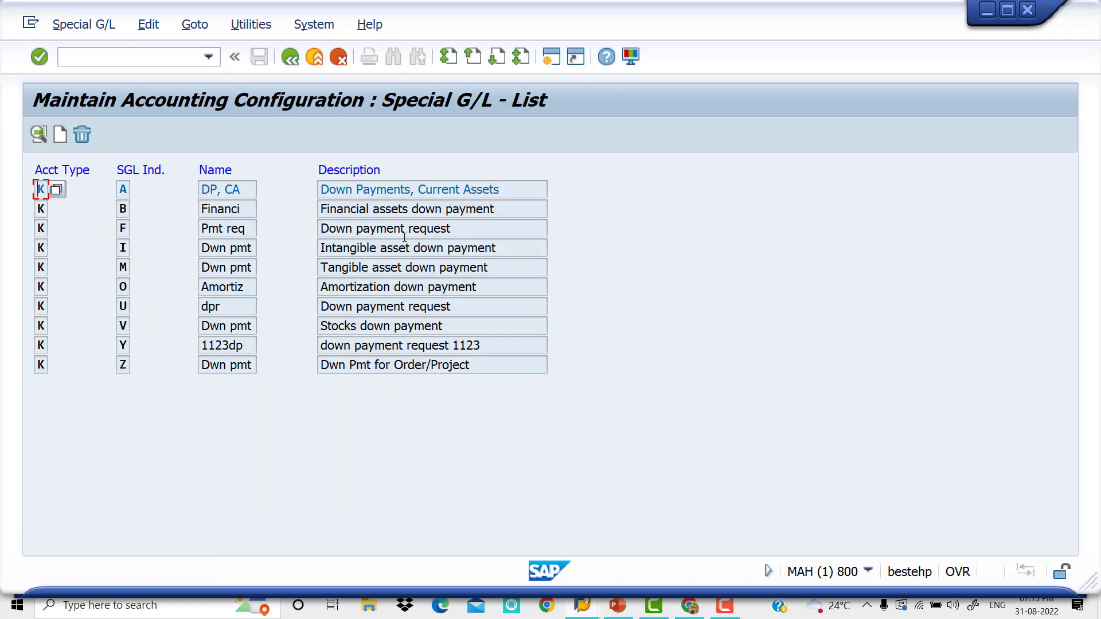
Step: Open special G/L indicator F, Down payment request, and examine its reconciliation and special G/L accounts
double_click(126, 229)
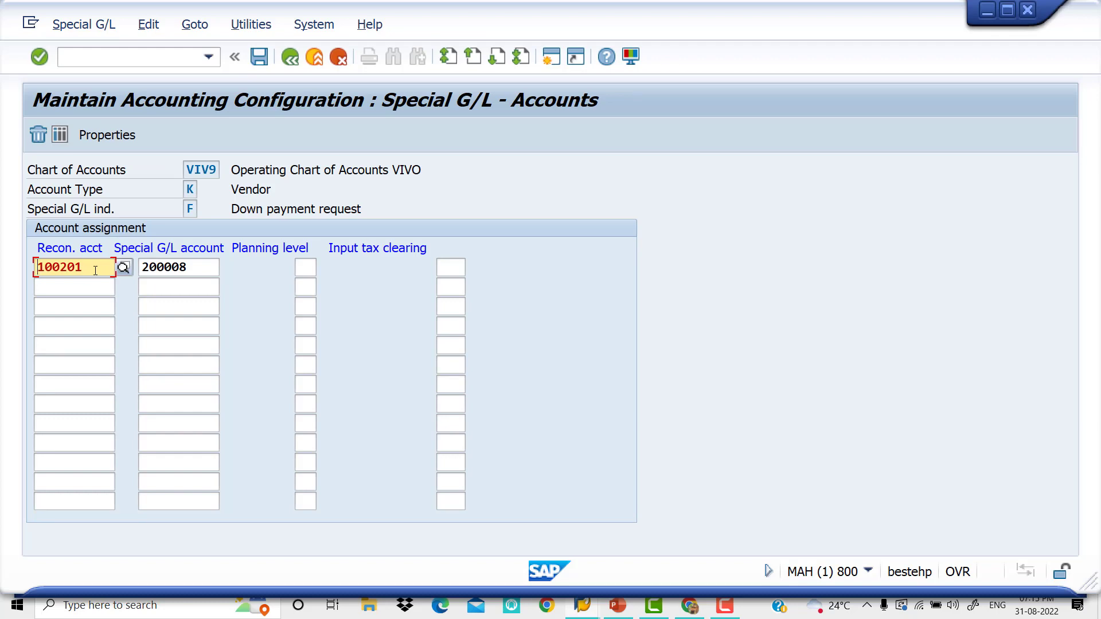
left_click(208, 270)
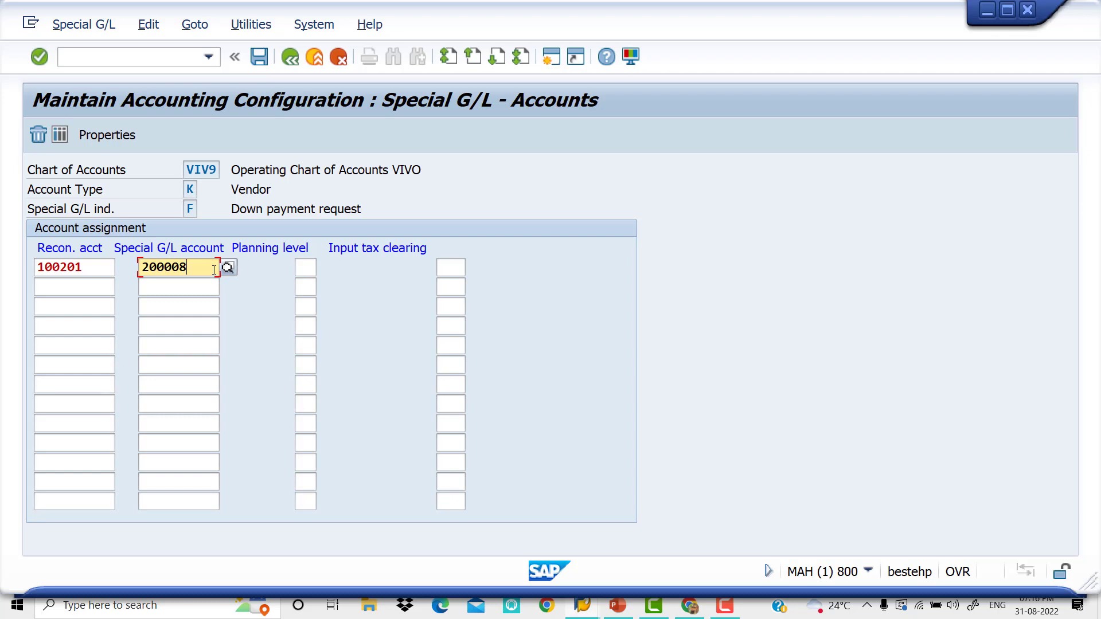
left_click(110, 267)
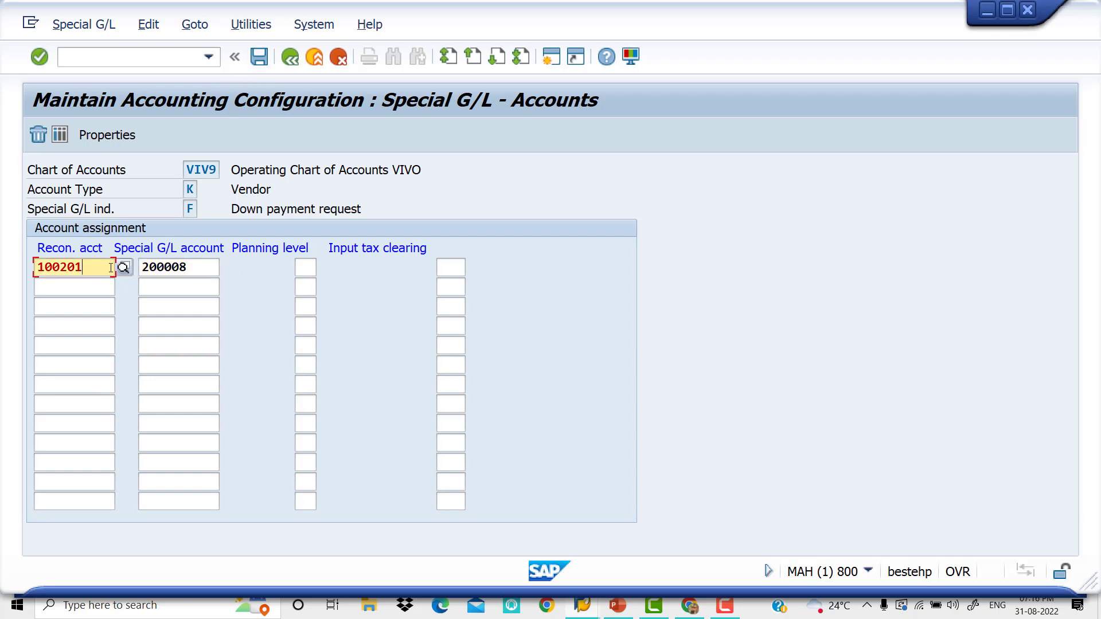
Step: Choose Domestic Vendor AC from the G/L account list as the reconciliation account for indicator F
left_click(121, 267)
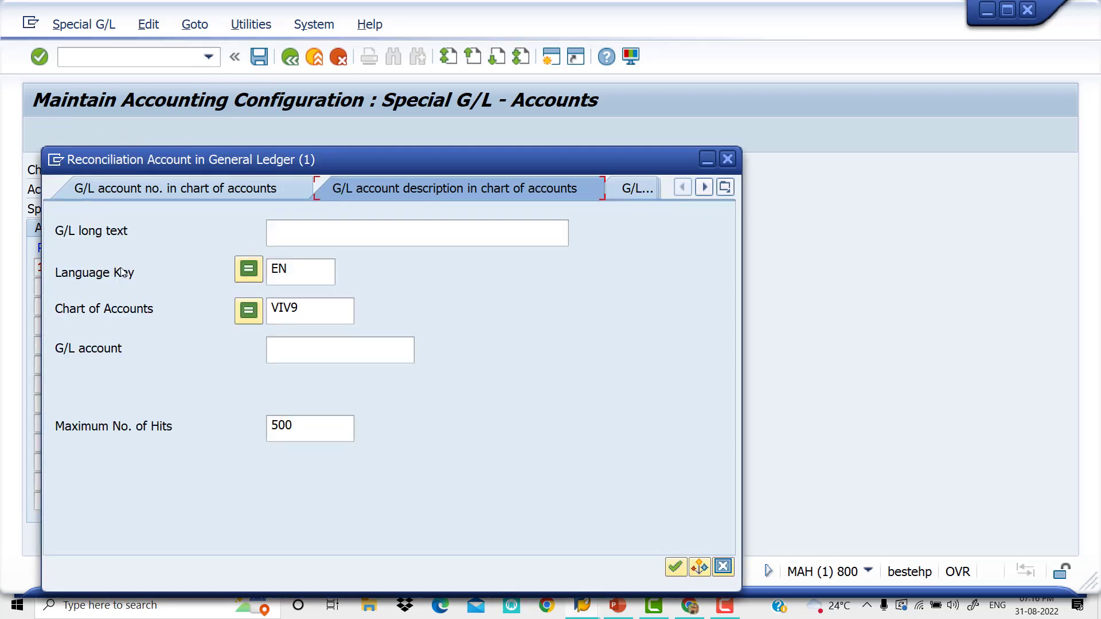
key("Return")
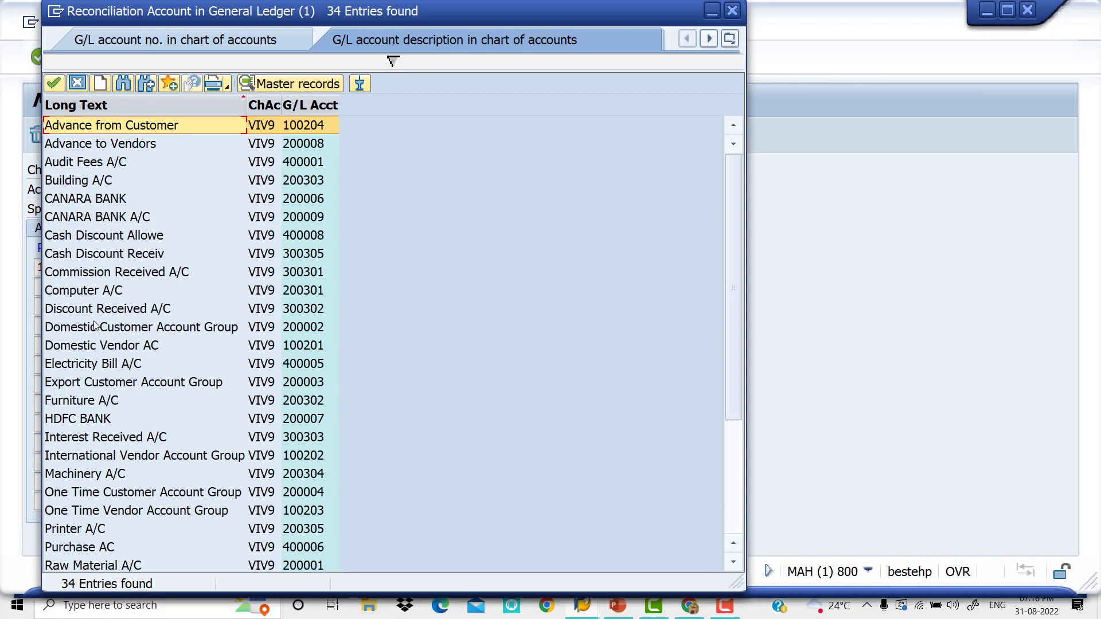
double_click(116, 345)
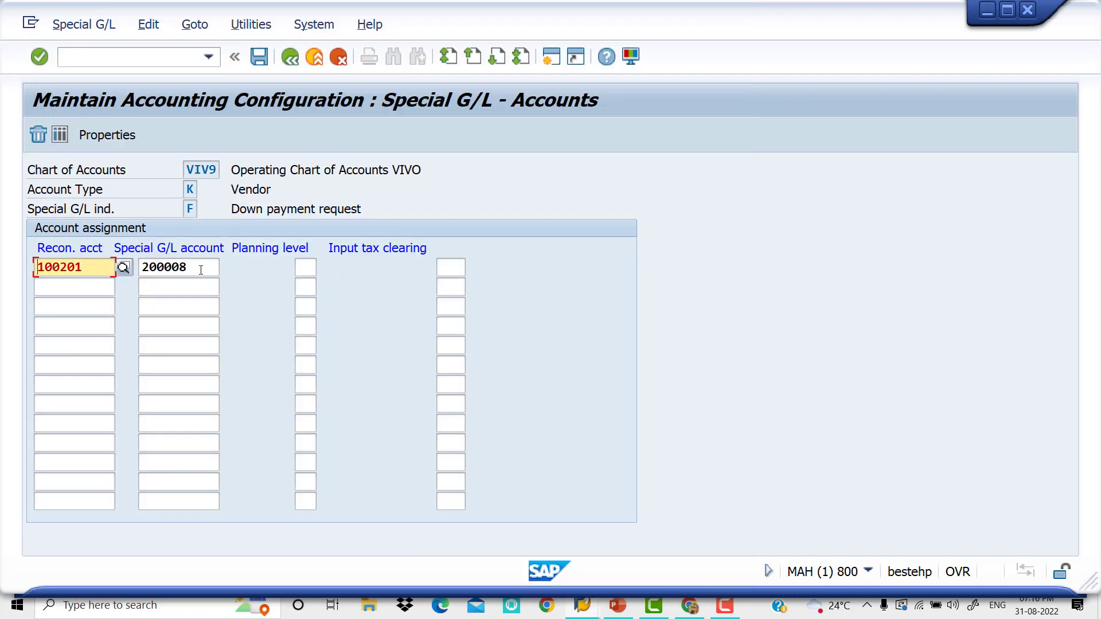
Step: Save the account assignment for indicator F under the ADVANCE TO VENDORS customizing request and return to SAP Easy Access
left_click(261, 56)
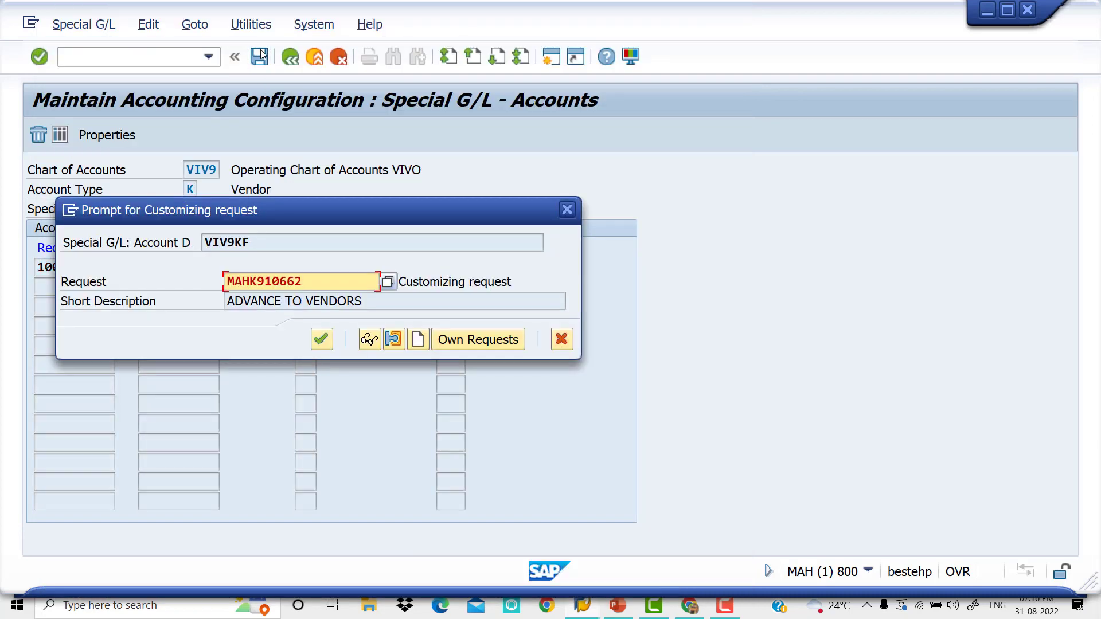
left_click(323, 339)
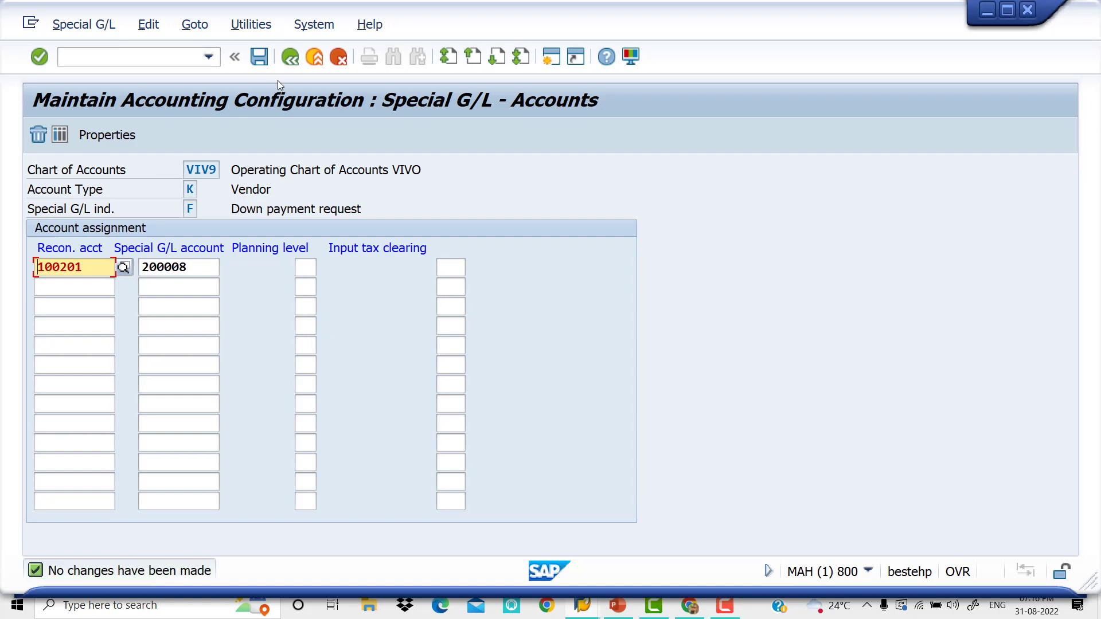
left_click(290, 57)
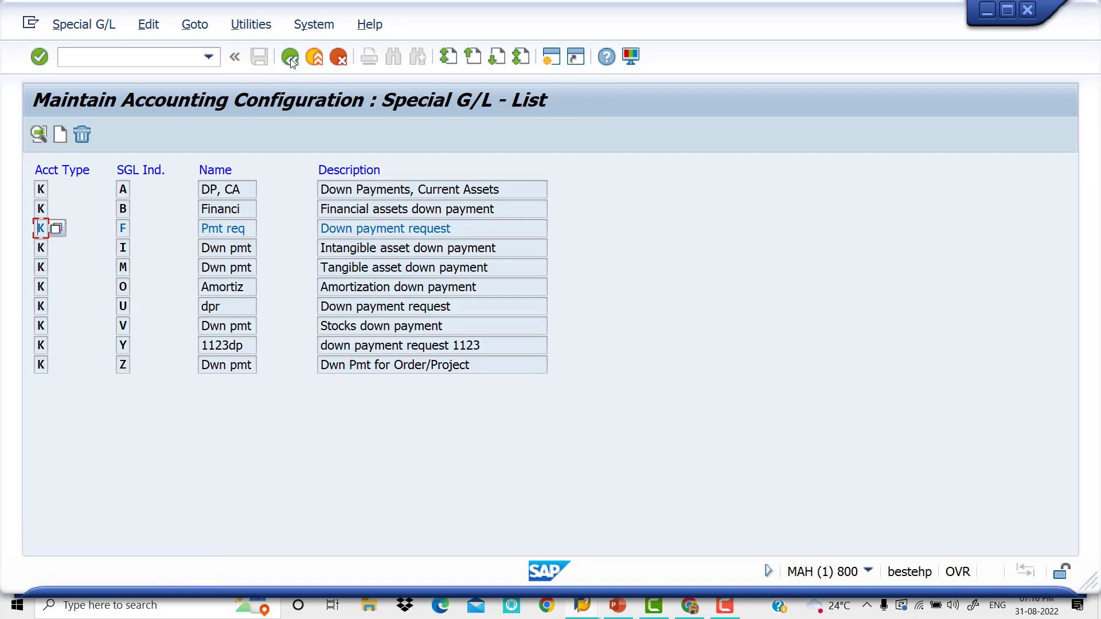
left_click(290, 59)
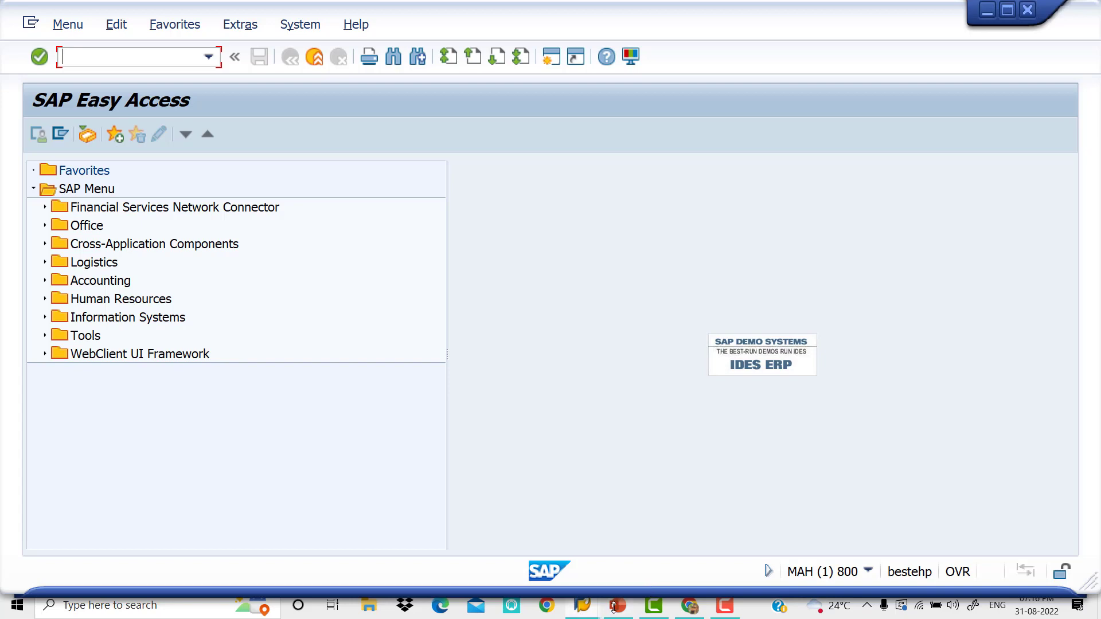
Step: Check the configuration steps slide in PowerPoint, and open transaction F-48 in SAP for posting a vendor down payment
left_click(614, 588)
left_click(618, 605)
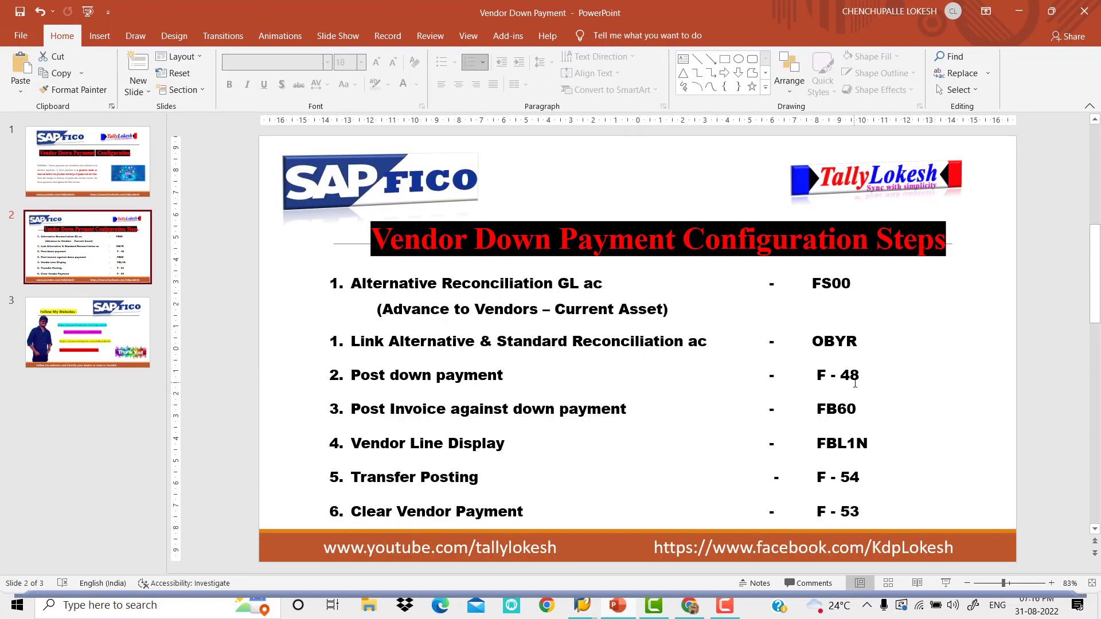
left_click(583, 604)
type("/NF-")
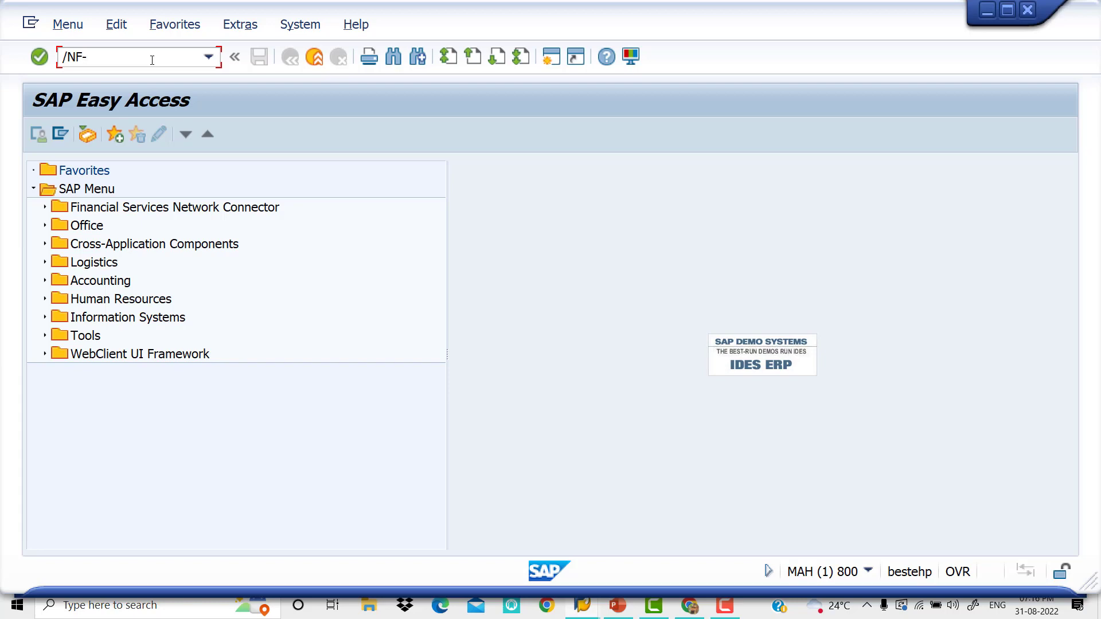
type("48")
key("Return")
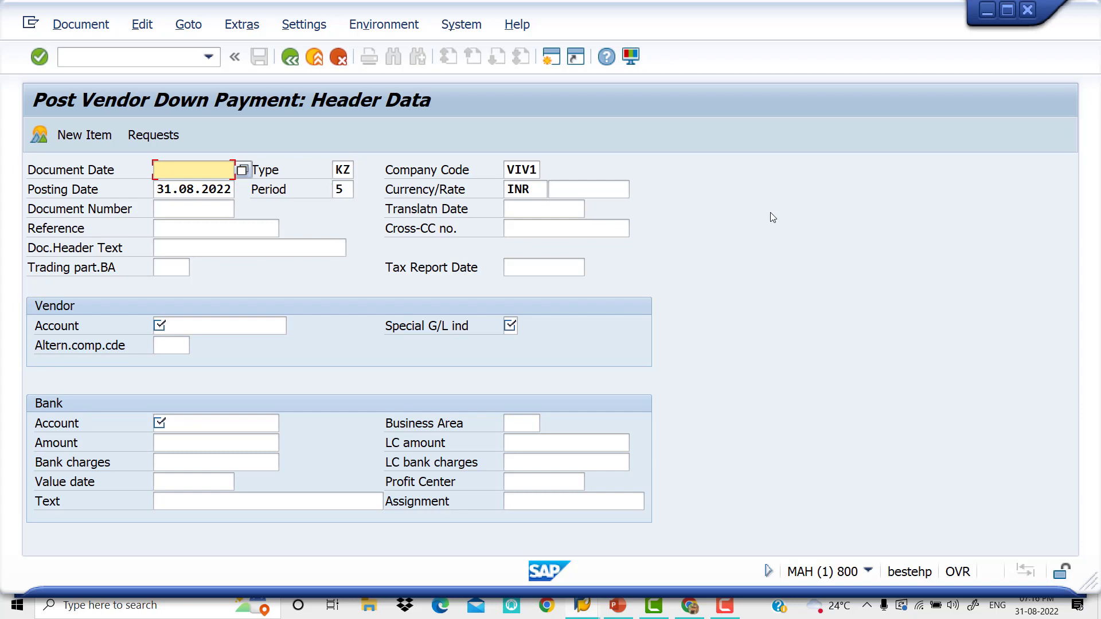
Step: Set the document date of the vendor down payment to 31.08.2022
key("space")
key("Down")
key("Tab")
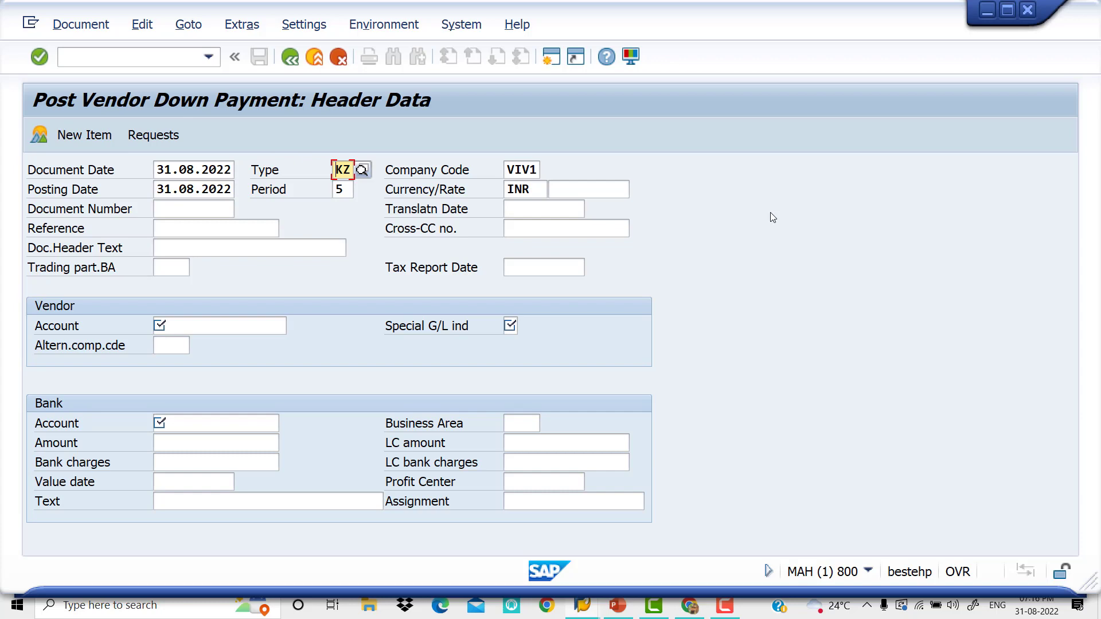
Step: Enter VENDOR Down Pay as both the reference and the document header text
key("Tab")
key("Tab")
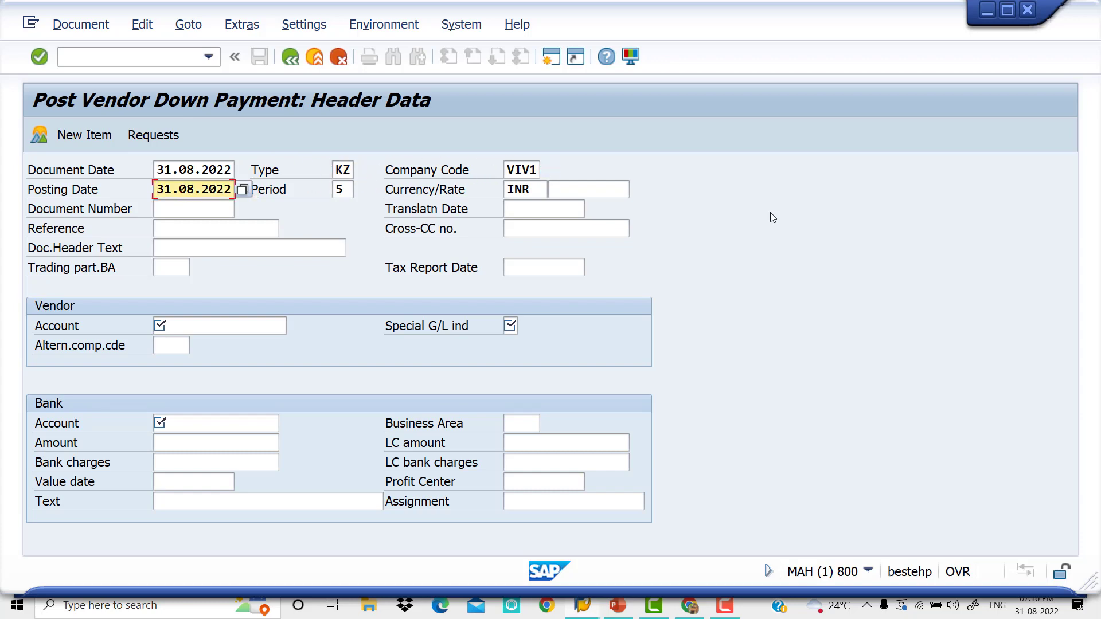
key("Tab")
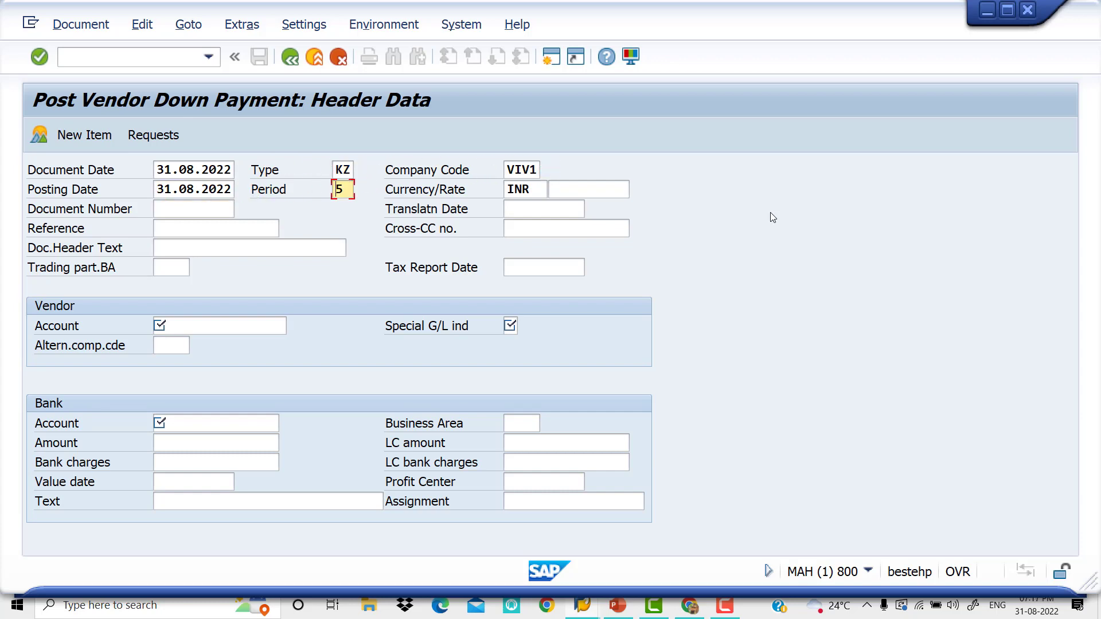
key("Tab")
key("Tab")
key("Tab")
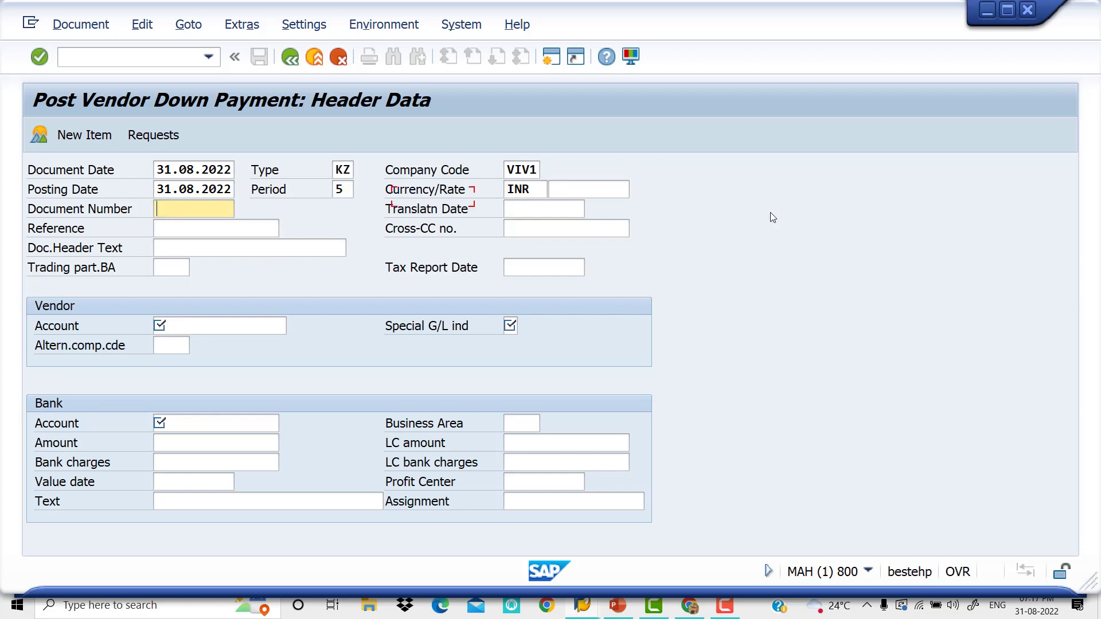
key("Tab")
key("Tab")
key("Down")
key("Tab")
key("Tab")
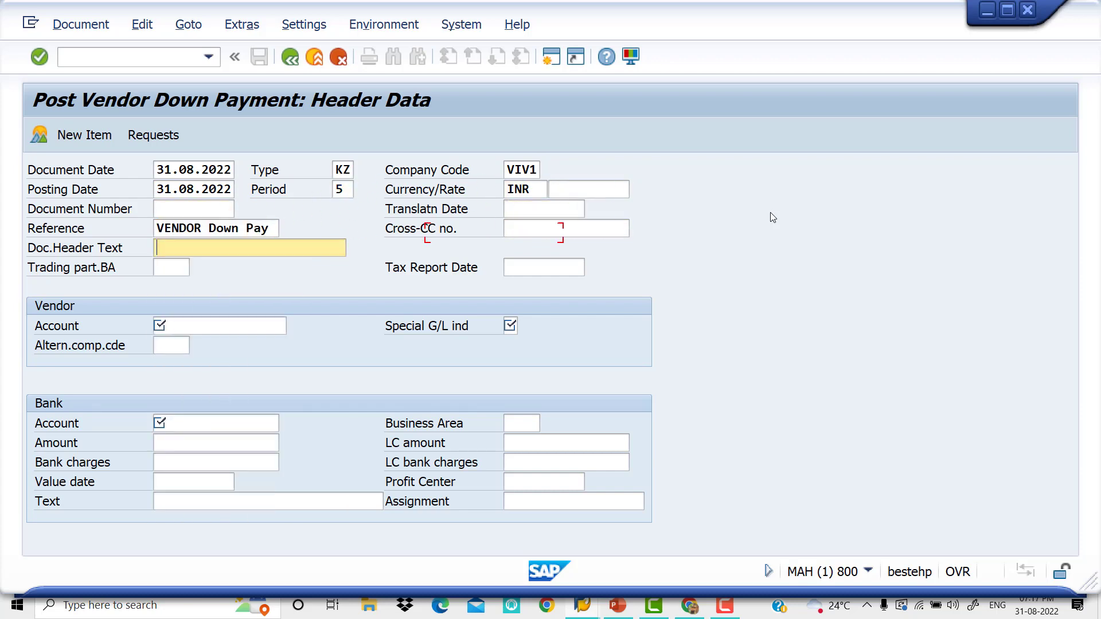
key("Down")
key("Tab")
key("Tab")
key("Tab")
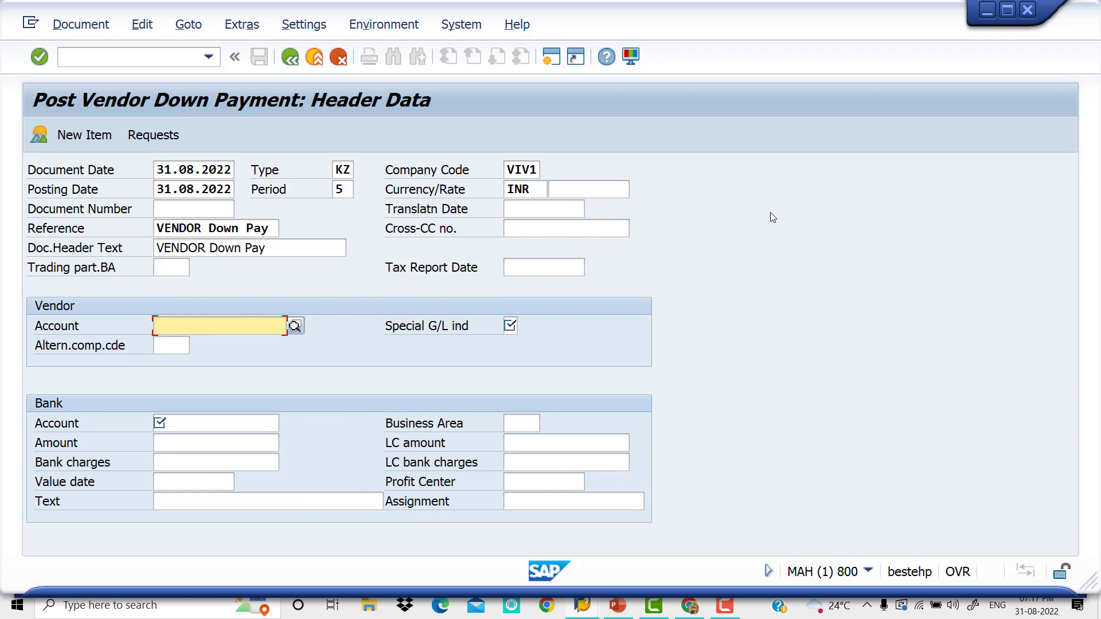
Step: Choose ARUNA MERCHANTS1 in Kadapa as the vendor account from the list of company code VIV1 vendors
left_click(297, 327)
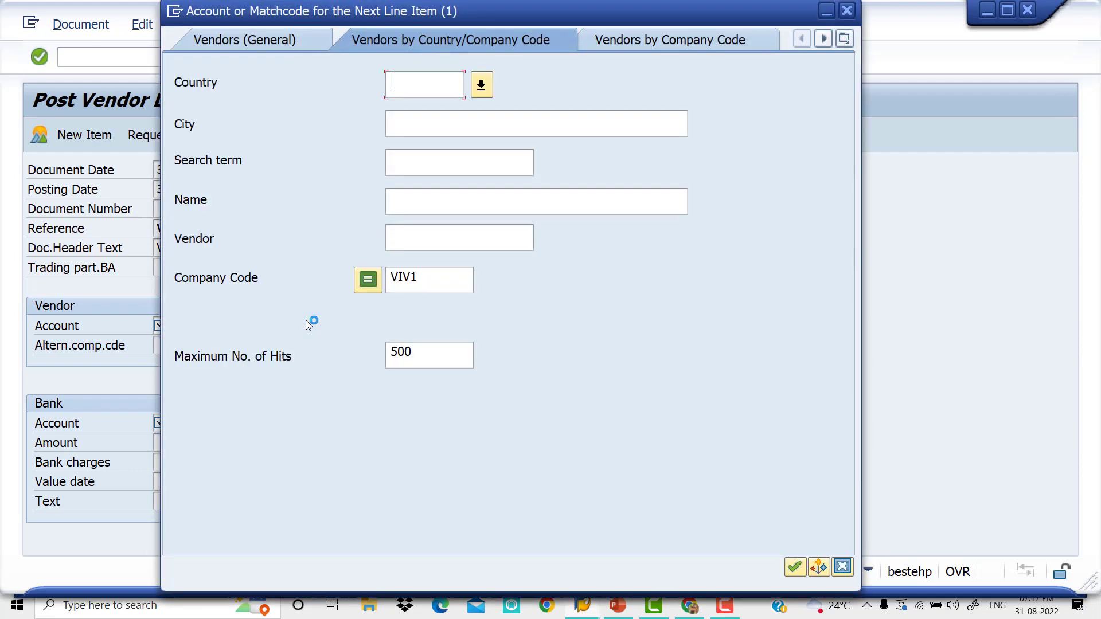
key("Return")
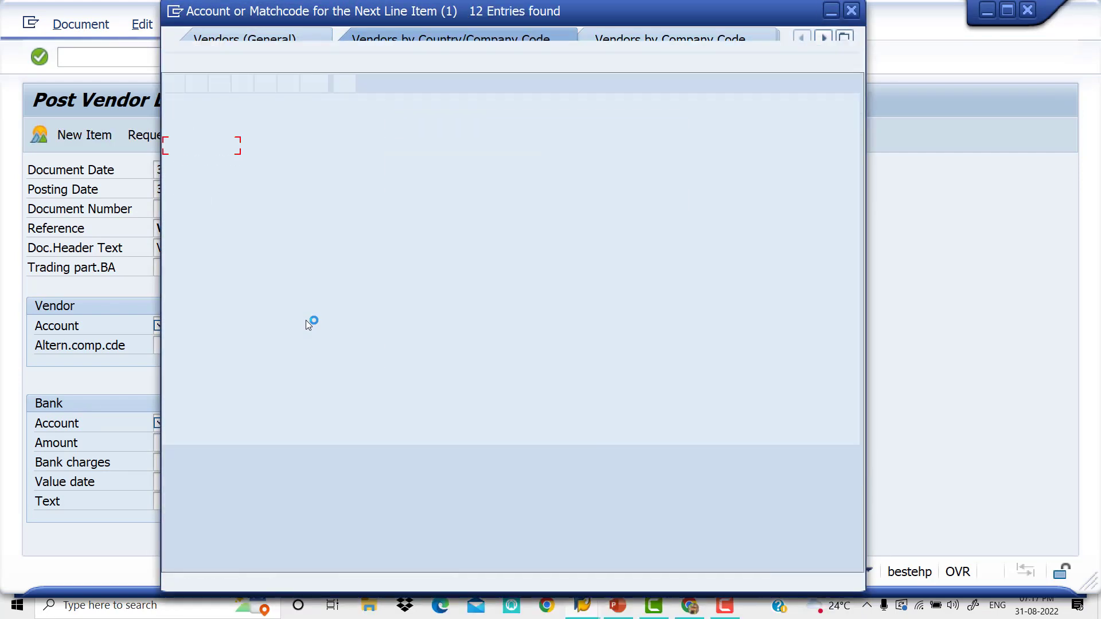
key("Down")
key("Down")
key("Down")
key("Down")
key("Down")
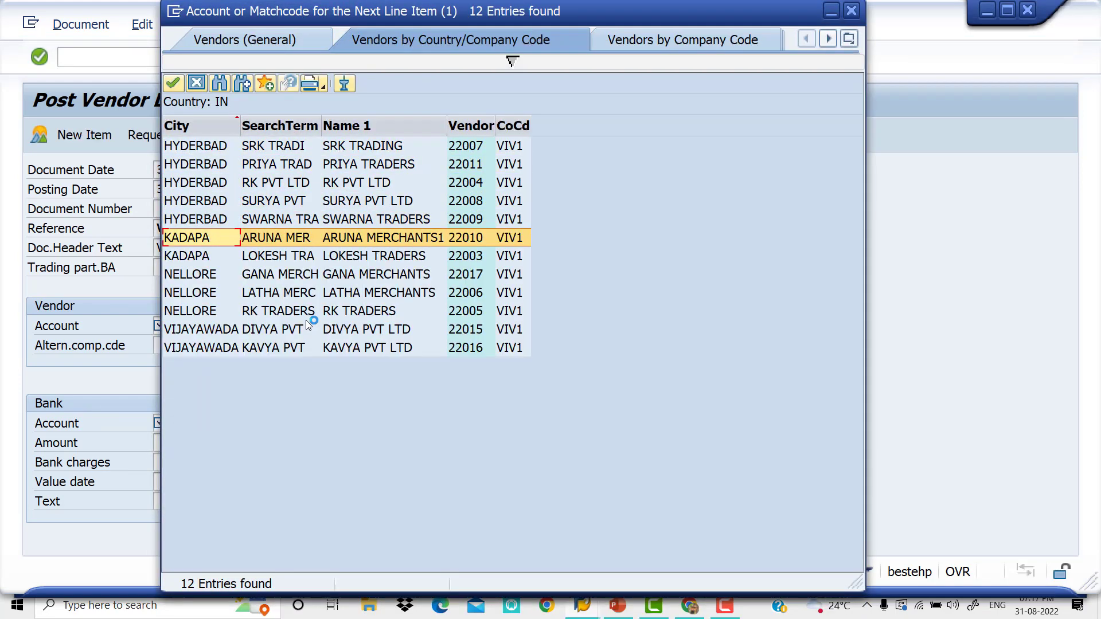
key("Return")
Step: Set the vendor's special G/L indicator to A, Down Payments, Current Assets
key("Tab")
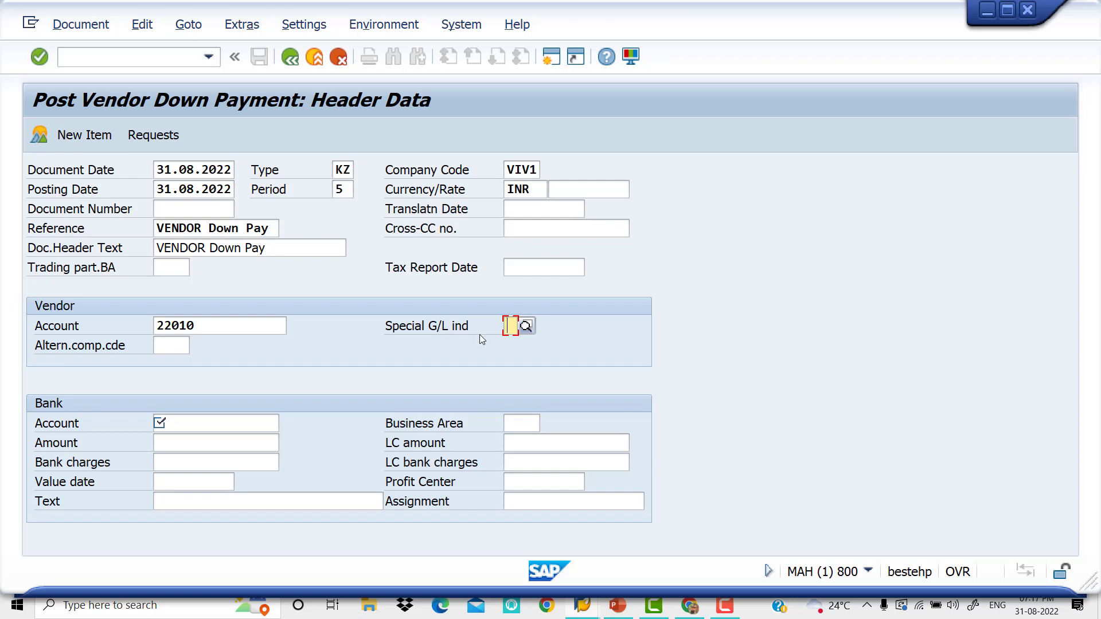
type("A")
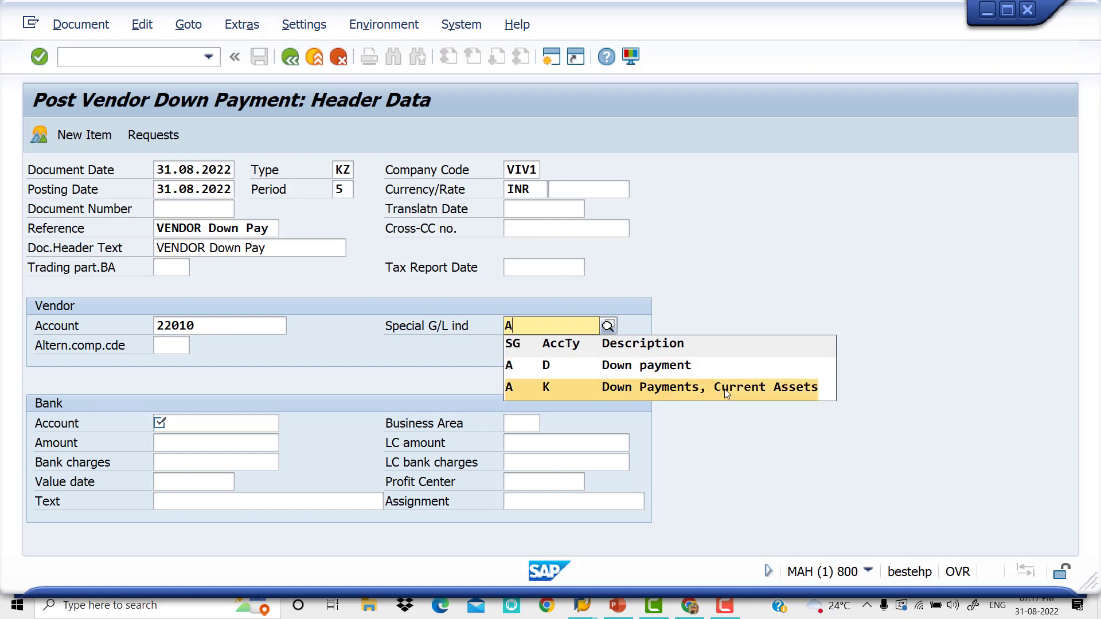
left_click(633, 386)
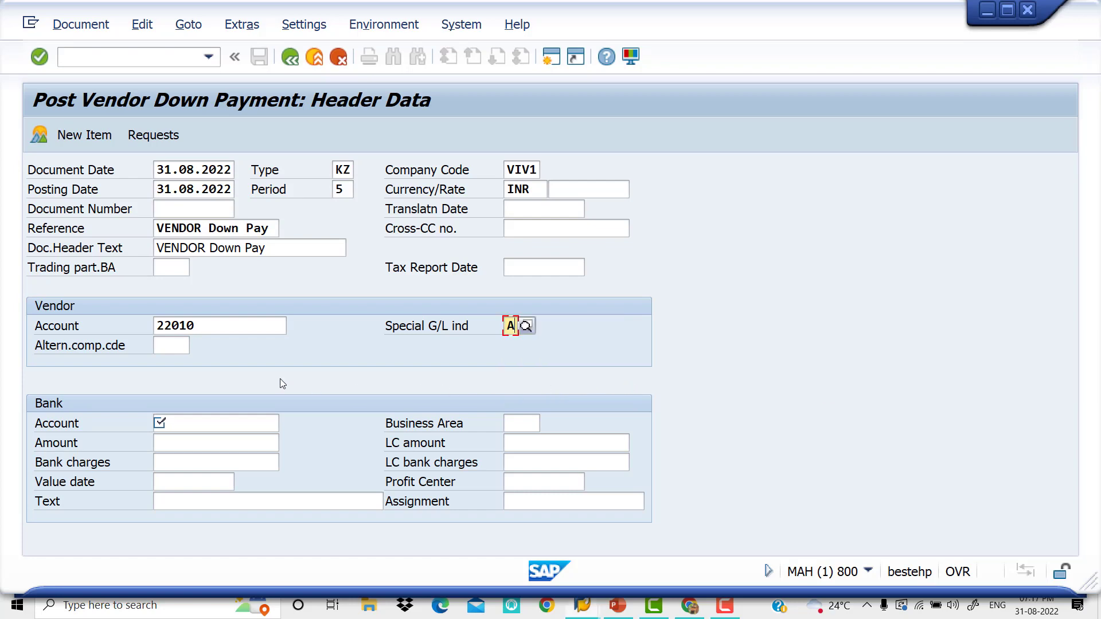
Step: Choose CANARA BANK as the bank account from the list of G/L accounts
left_click(211, 423)
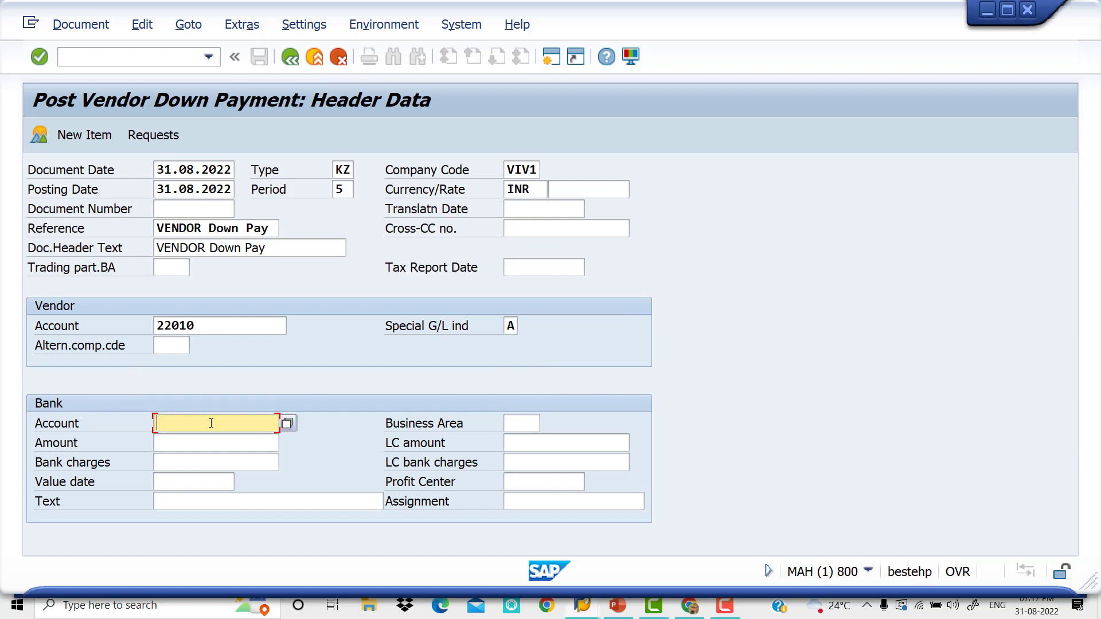
left_click(287, 424)
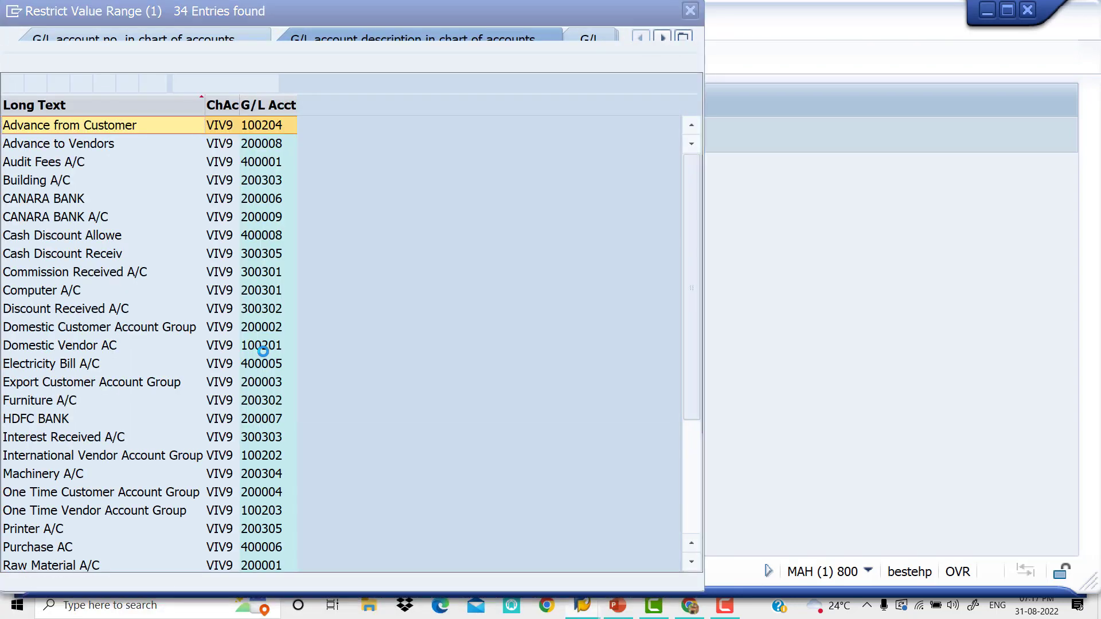
key("Down")
key("Down")
key("Down")
key("Down")
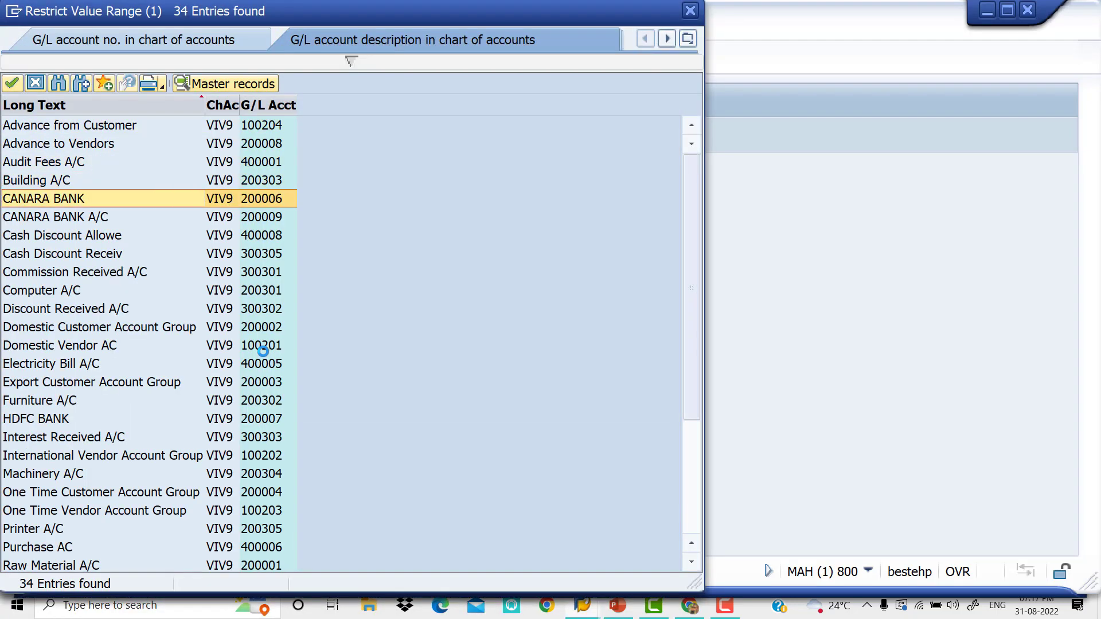
key("Return")
Step: Set the bank item's business area to VIV0 and its amount to 50000, and submit the header data
key("Tab")
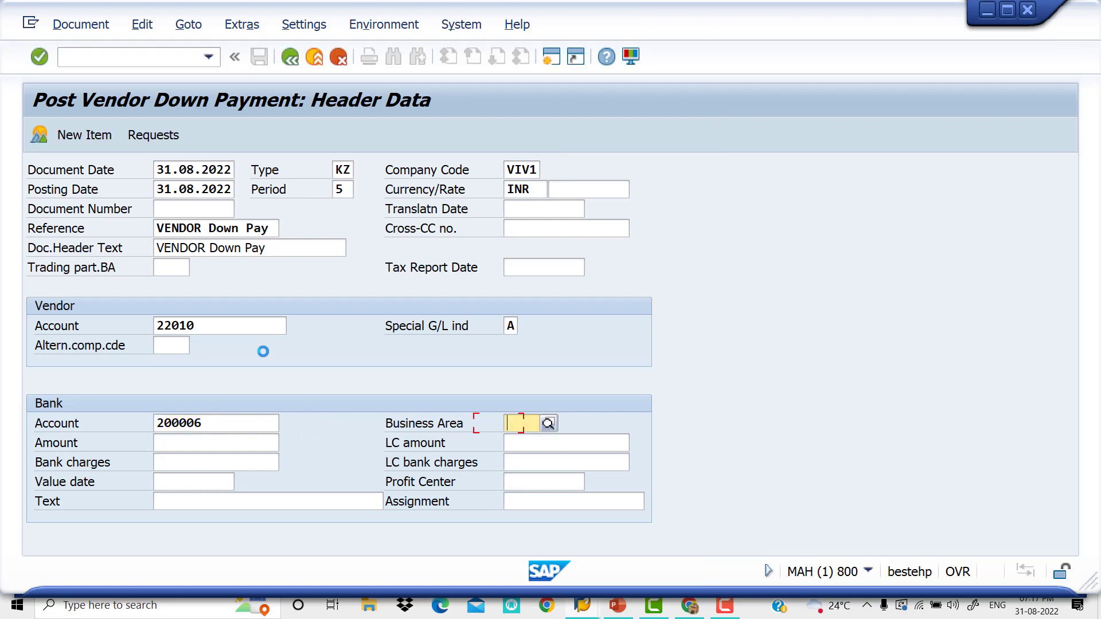
key("space")
key("Down")
key("Tab")
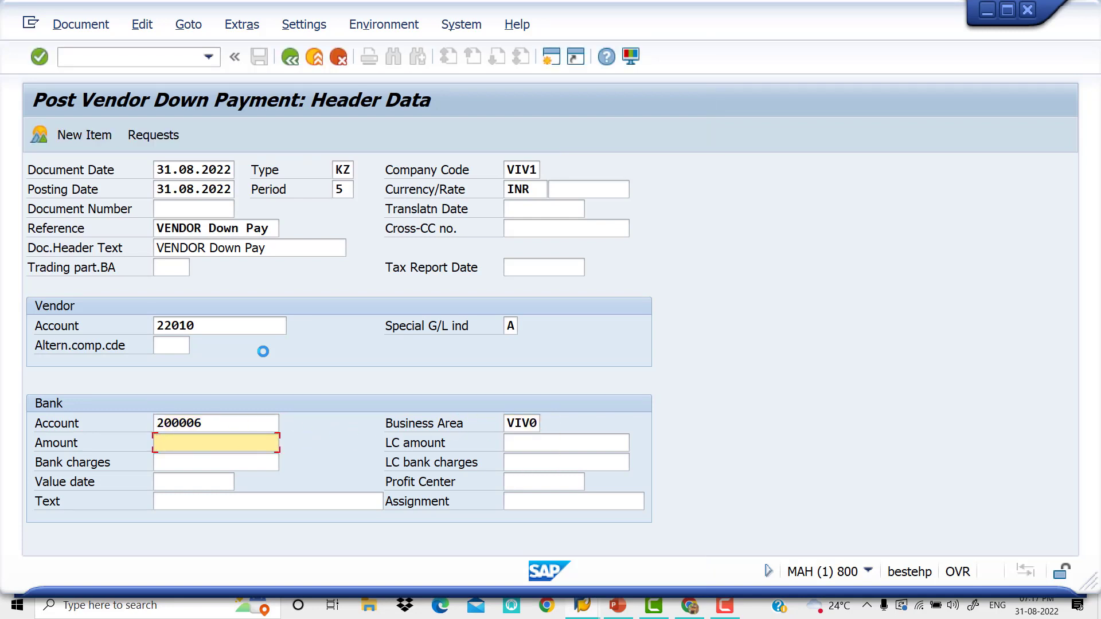
type("5")
key("Down")
key("Down")
key("Tab")
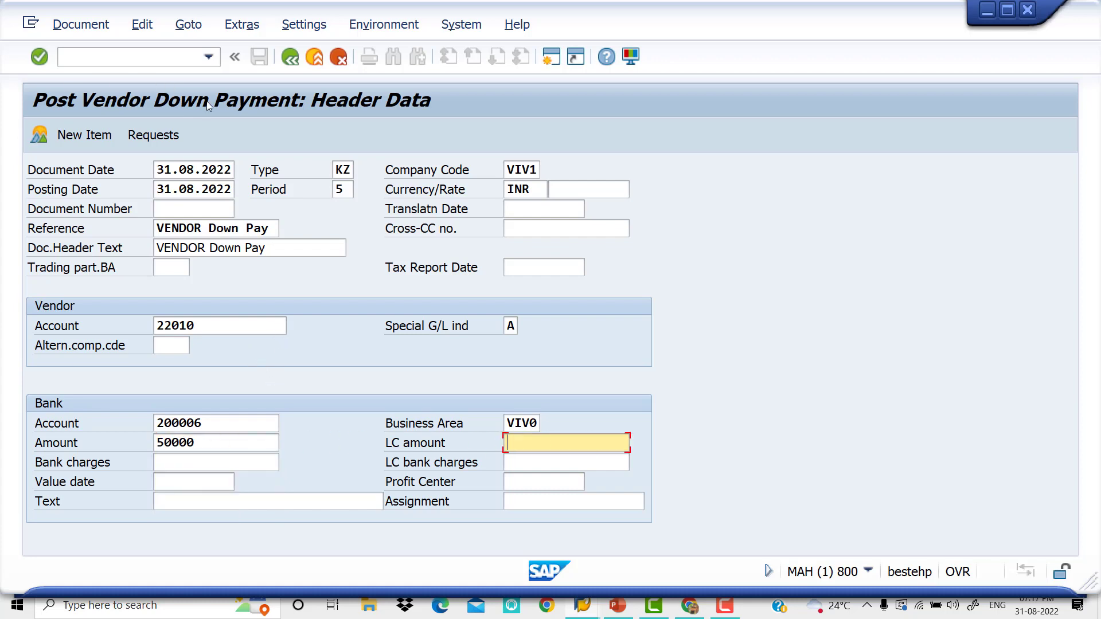
key("Return")
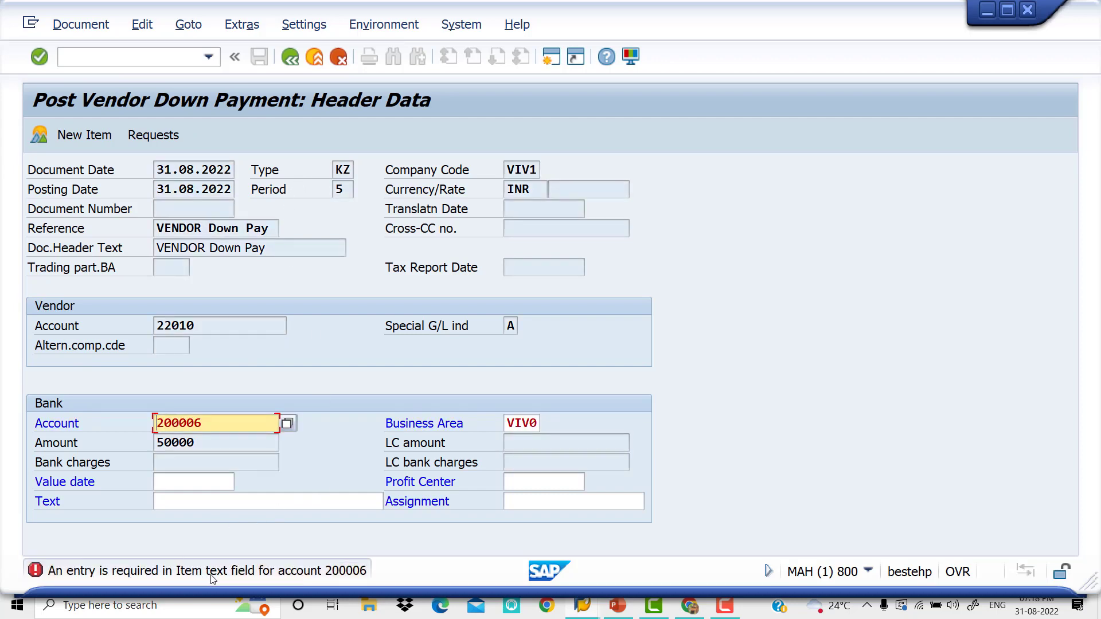
Step: Enter value date 31.08.2022 and text VENDOR DOWN PAYMENT for the bank item, and proceed to the vendor item
left_click(184, 488)
key("Down")
key("Tab")
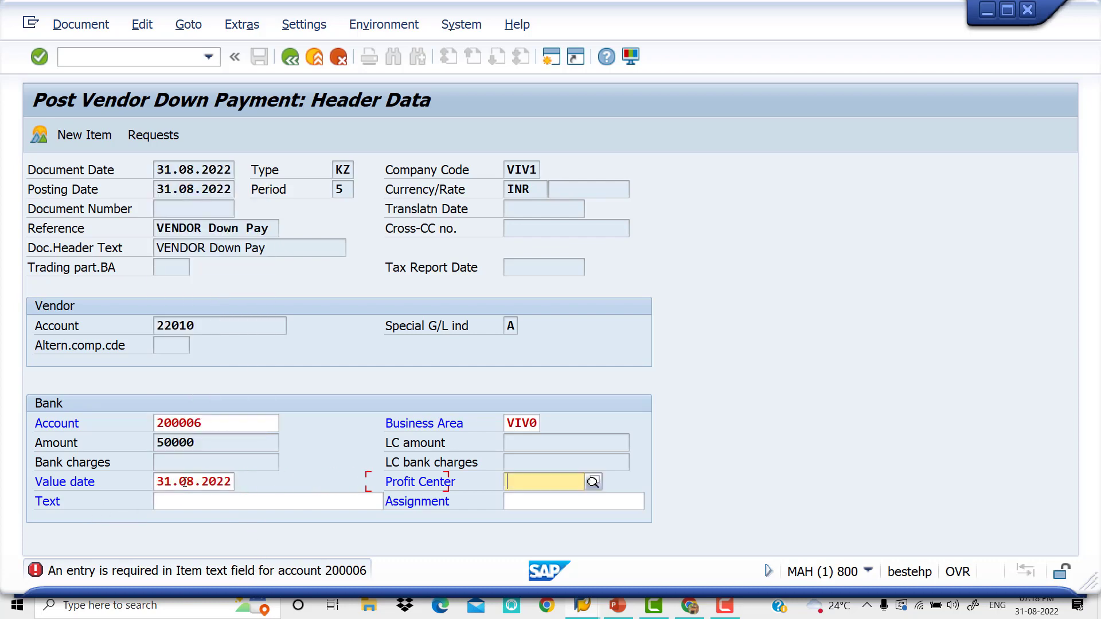
left_click(196, 502)
key("Down")
key("Tab")
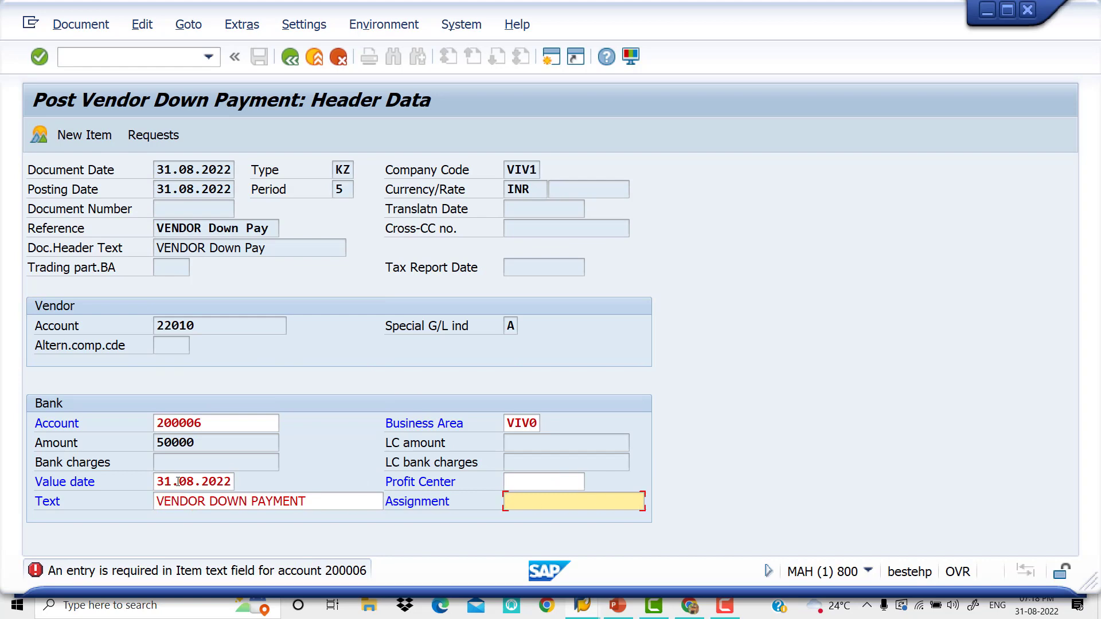
key("Return")
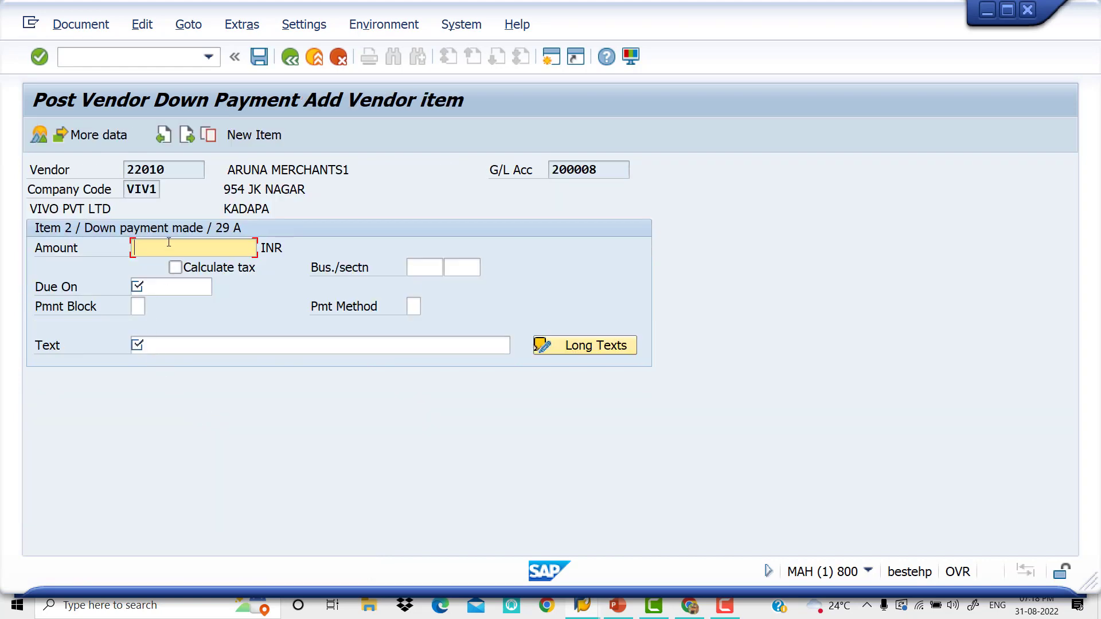
Step: Enter amount 50000 and text VENDOR DOWN PAYMENT for the vendor item
type("5")
key("Down")
key("Return")
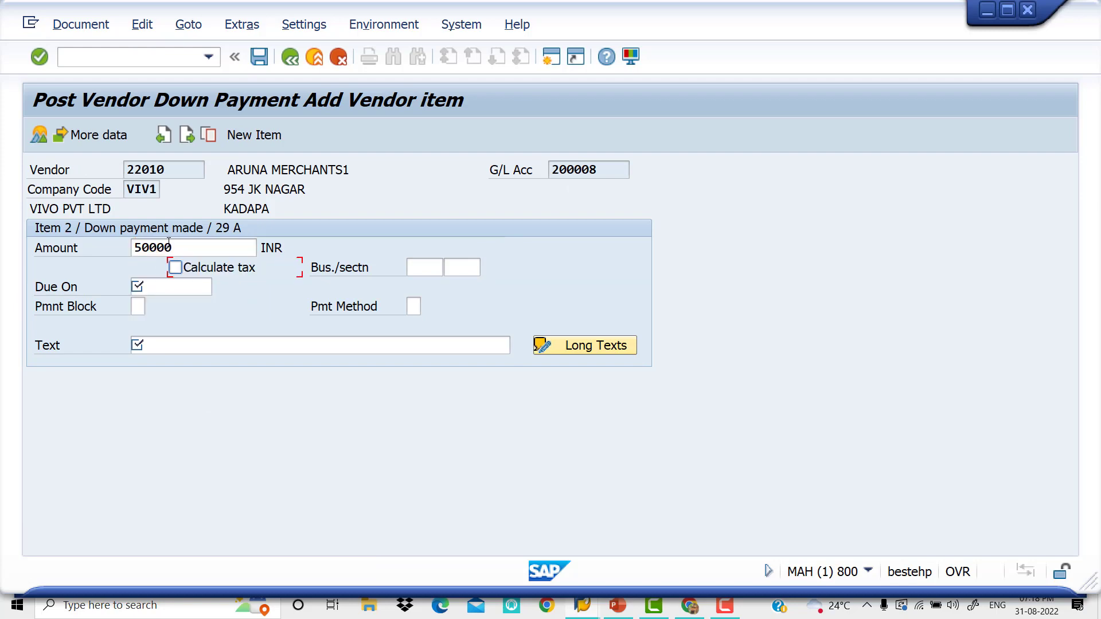
key("Tab")
key("Tab")
key("Tab")
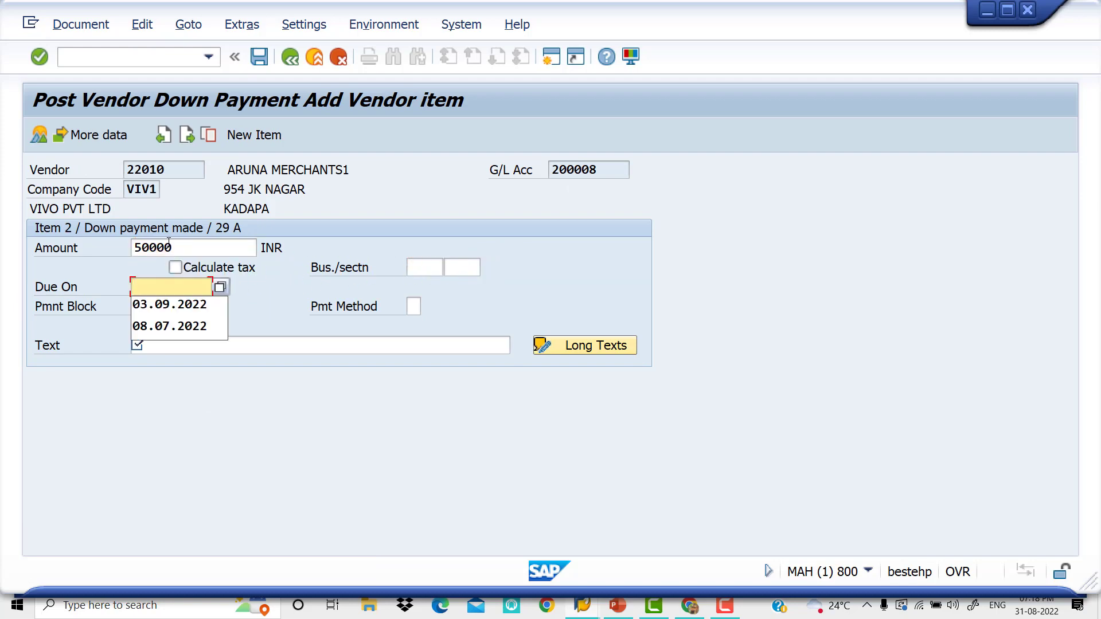
key("Tab")
key("Tab")
key("Tab")
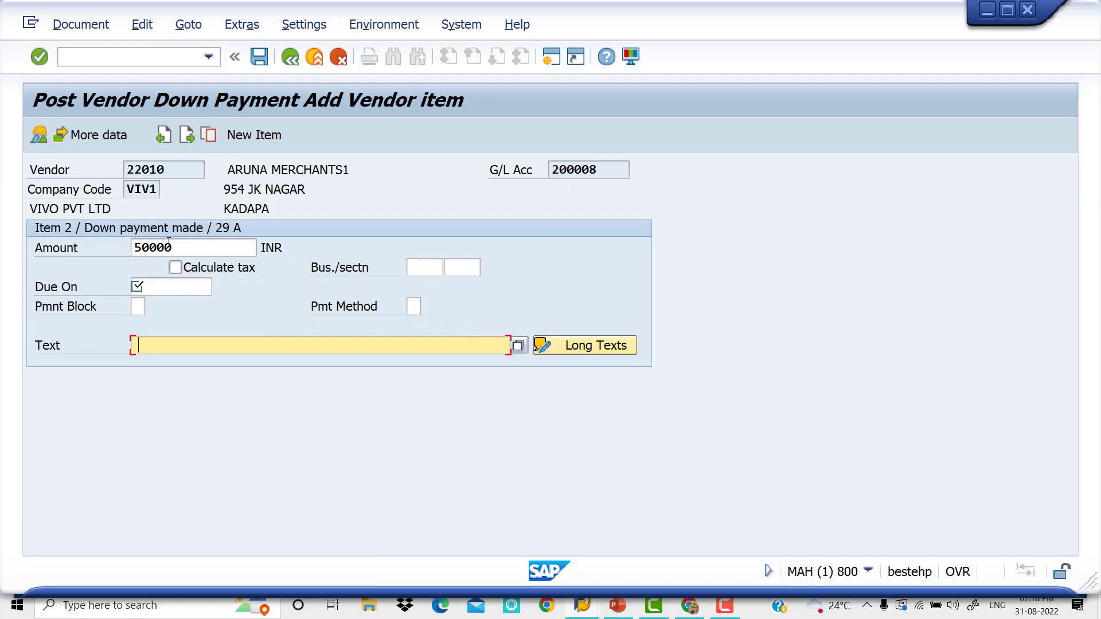
key("Down")
key("Return")
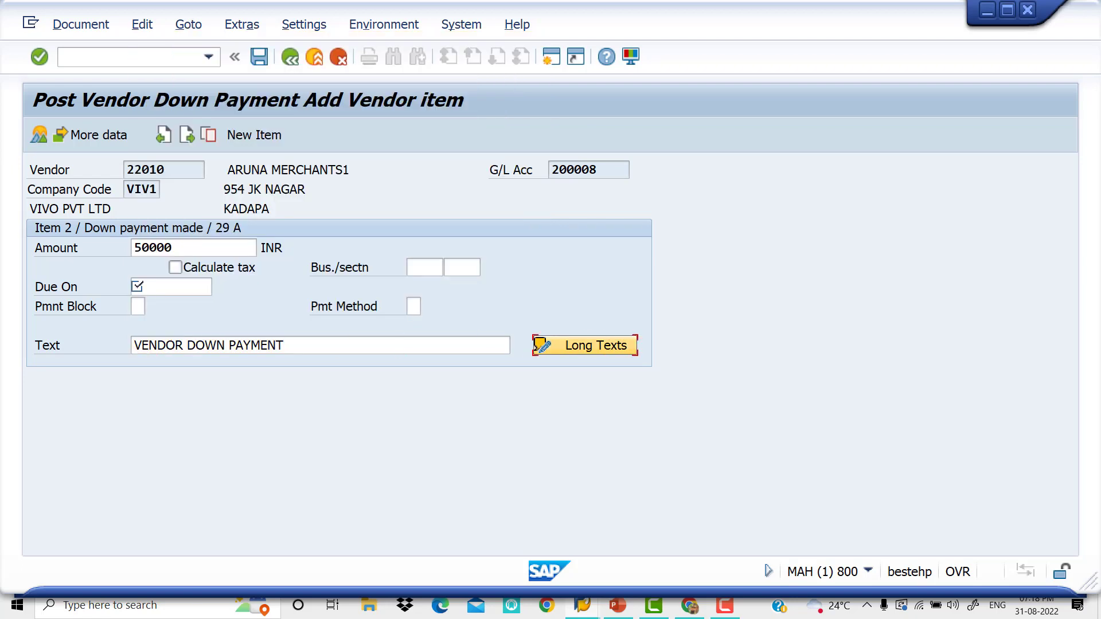
Step: Set the vendor item's due date to 03.09.2022 and post the down payment document from the overview
left_click(291, 57)
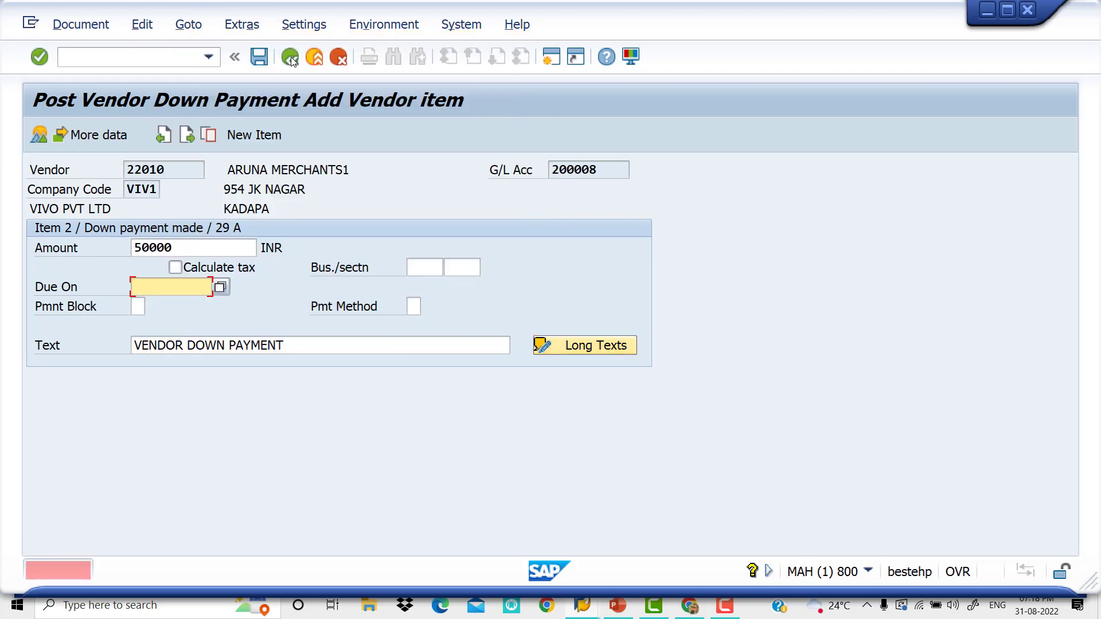
left_click(169, 286)
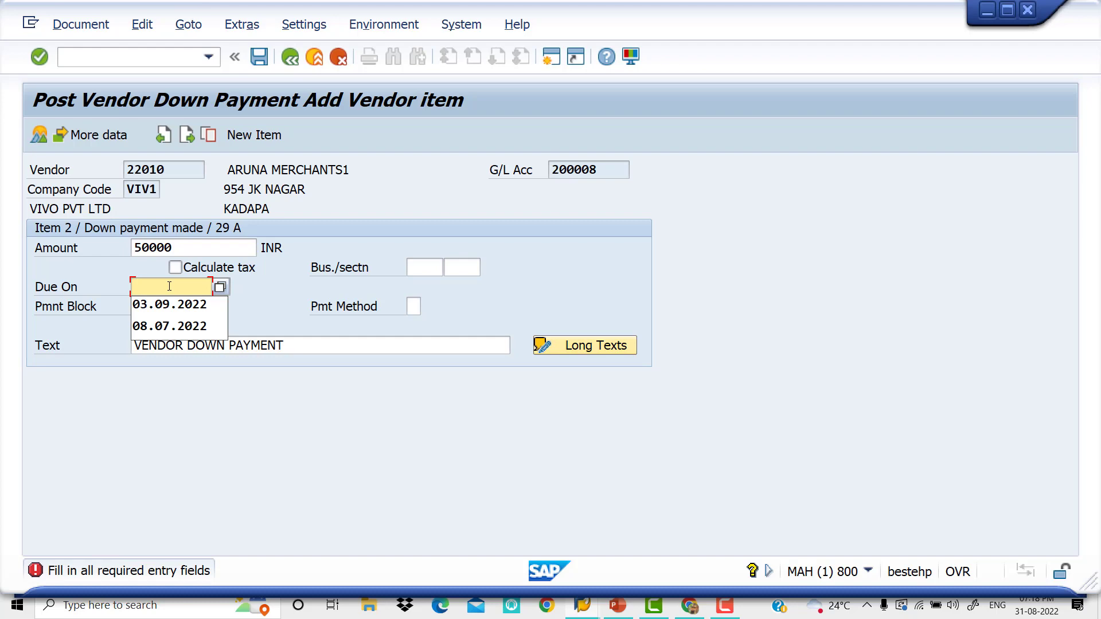
key("Down")
key("Return")
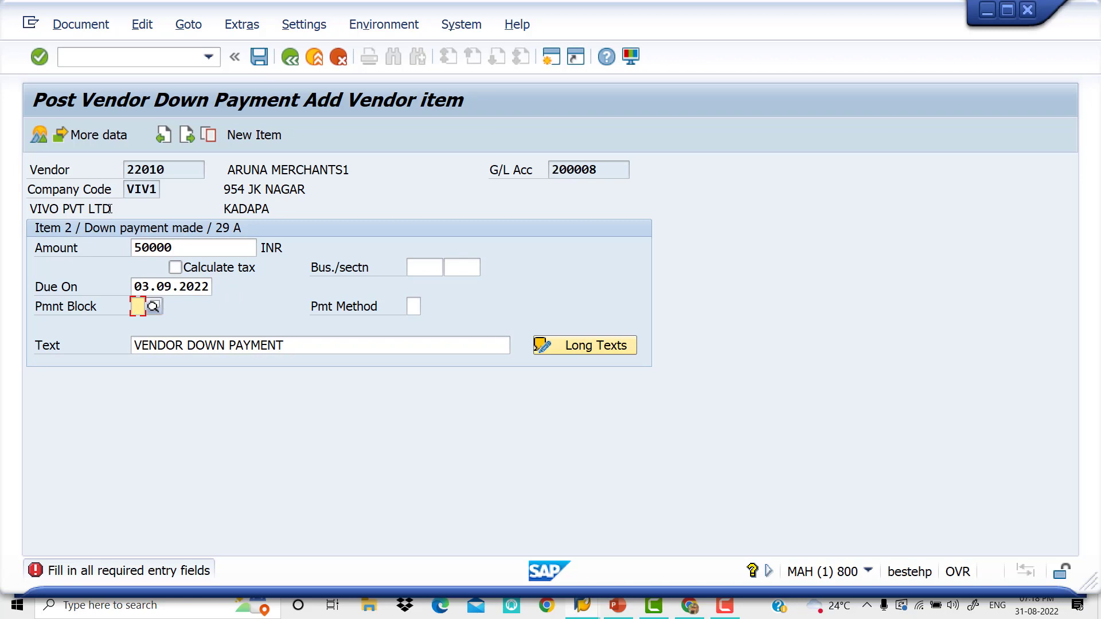
left_click(290, 58)
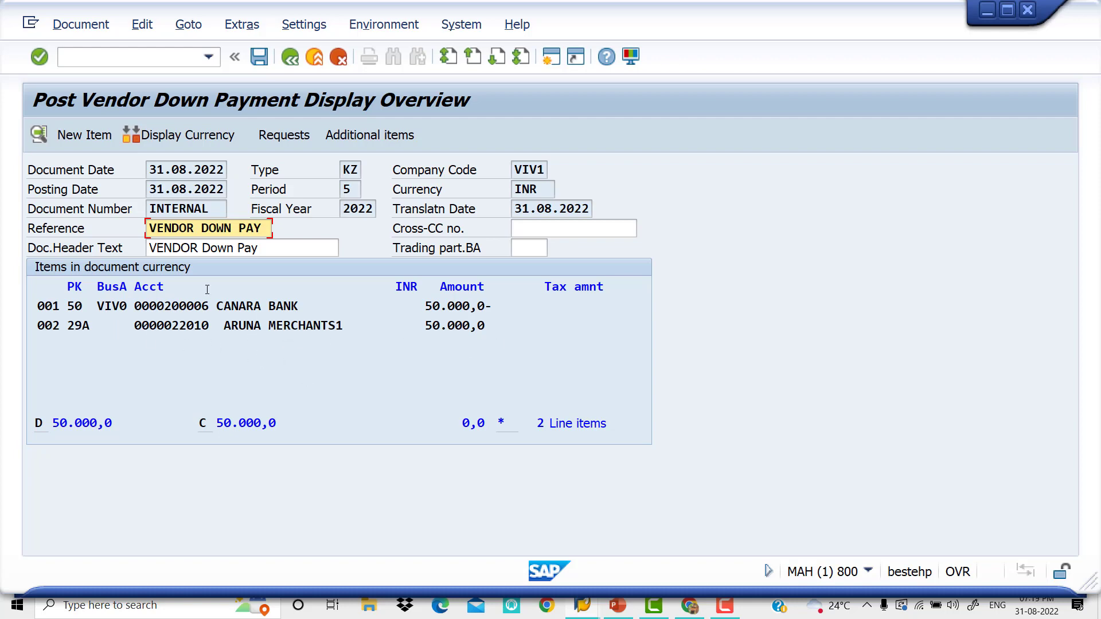
left_click(261, 61)
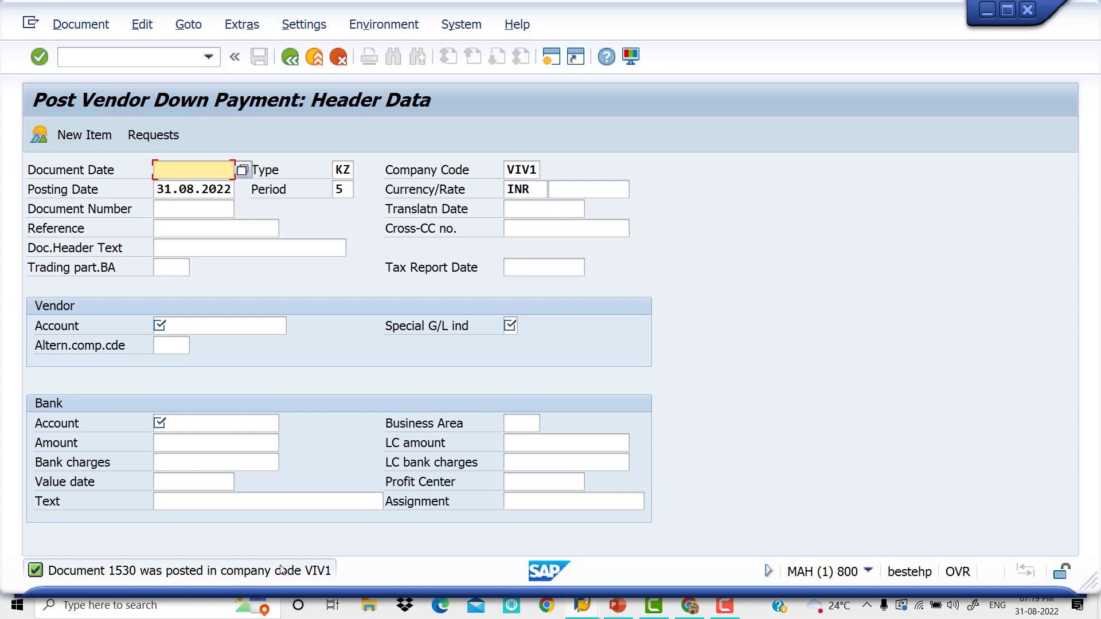
Step: Leave down payment posting and open the vendor line item display with transaction FBL1N
left_click(169, 55)
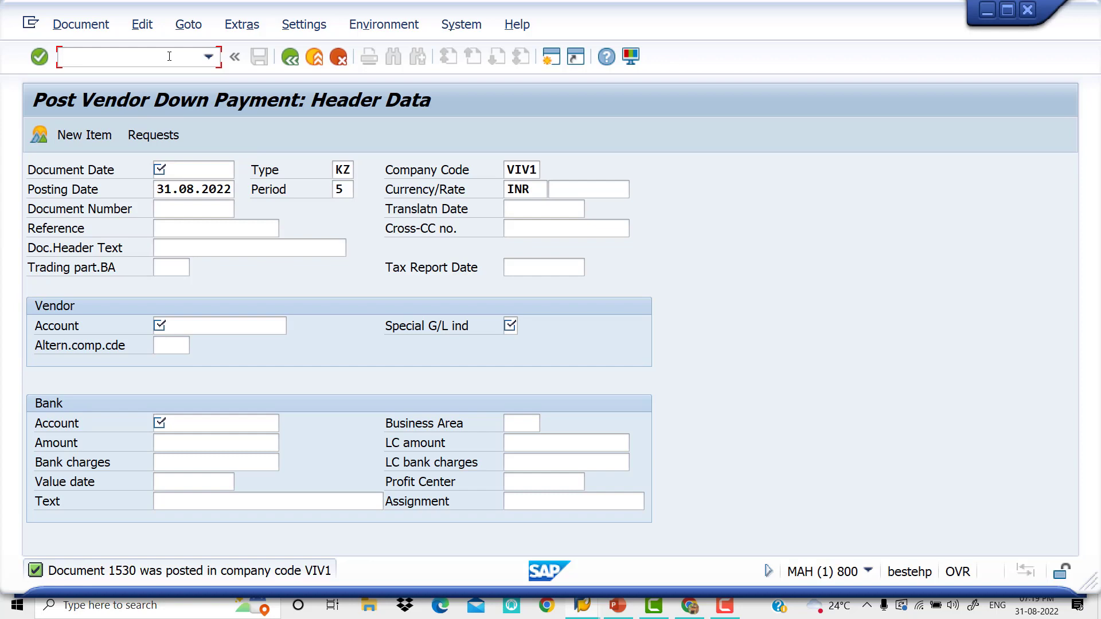
type("/NFBL1N")
key("Return")
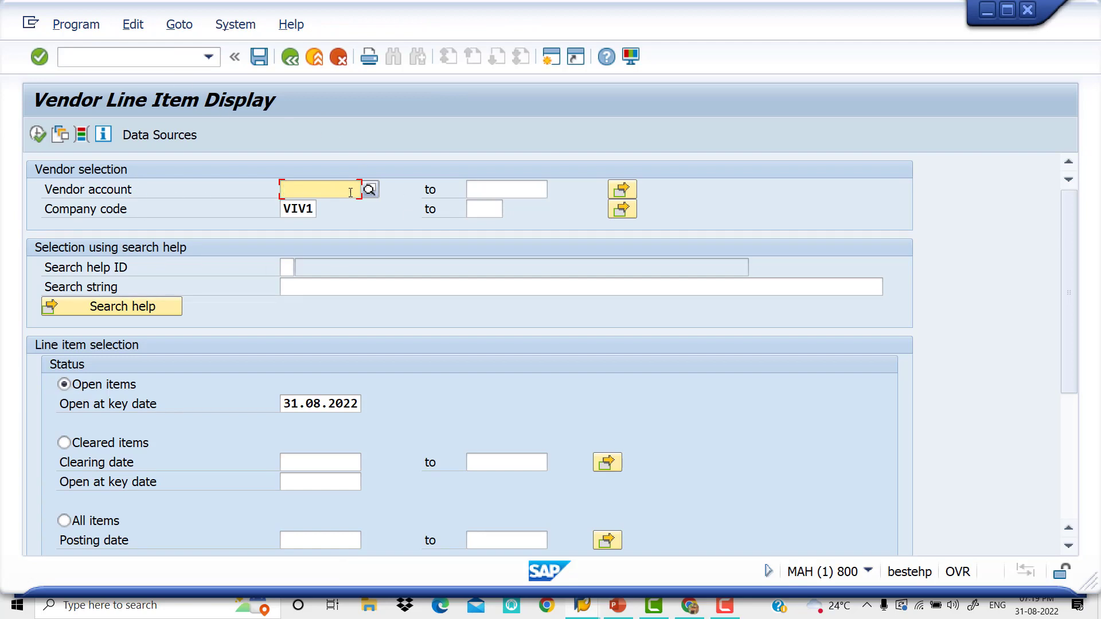
Step: Choose ARUNA MERCHANTS1 in KADAPA as the vendor account from the vendors of company code VIV1
left_click(370, 190)
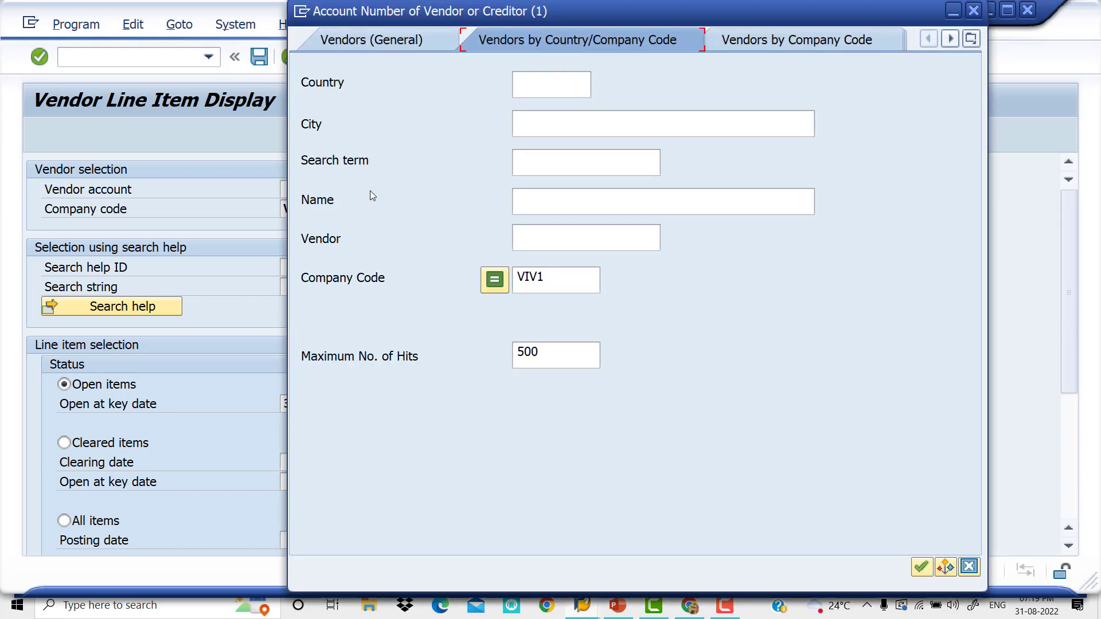
key("Return")
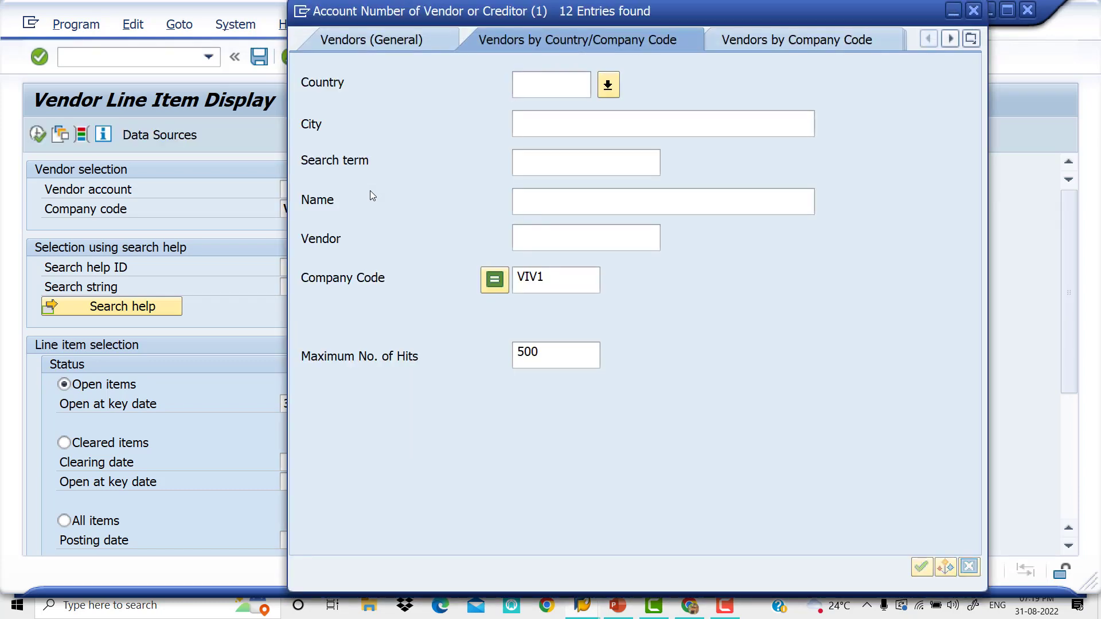
key("Down")
key("Down")
key("Down")
key("Down")
key("Down")
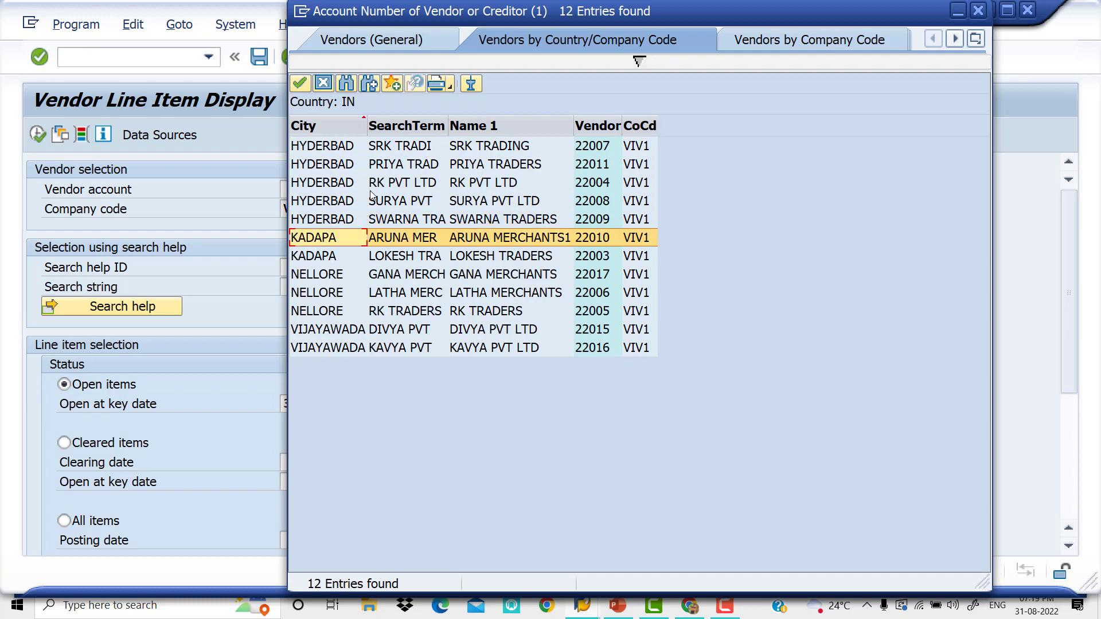
key("Return")
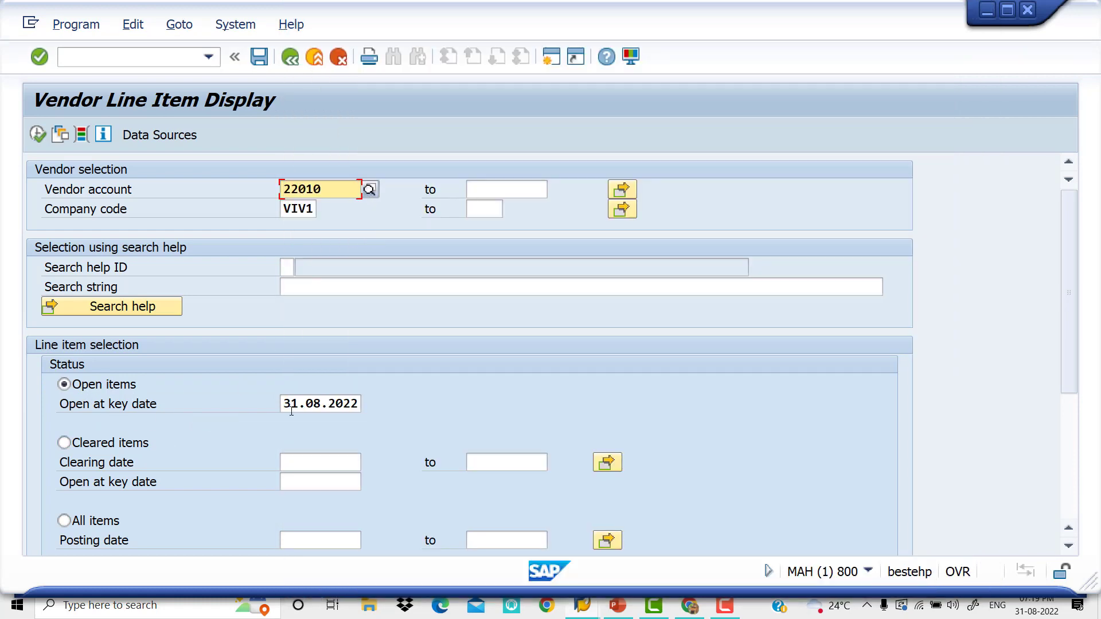
Step: Include special G/L transactions besides normal items in the selection and display the vendor's open items at 31.08.2022
mouse_move(1070, 284)
left_mouse_down()
mouse_move(1065, 425)
mouse_move(1064, 273)
left_mouse_up()
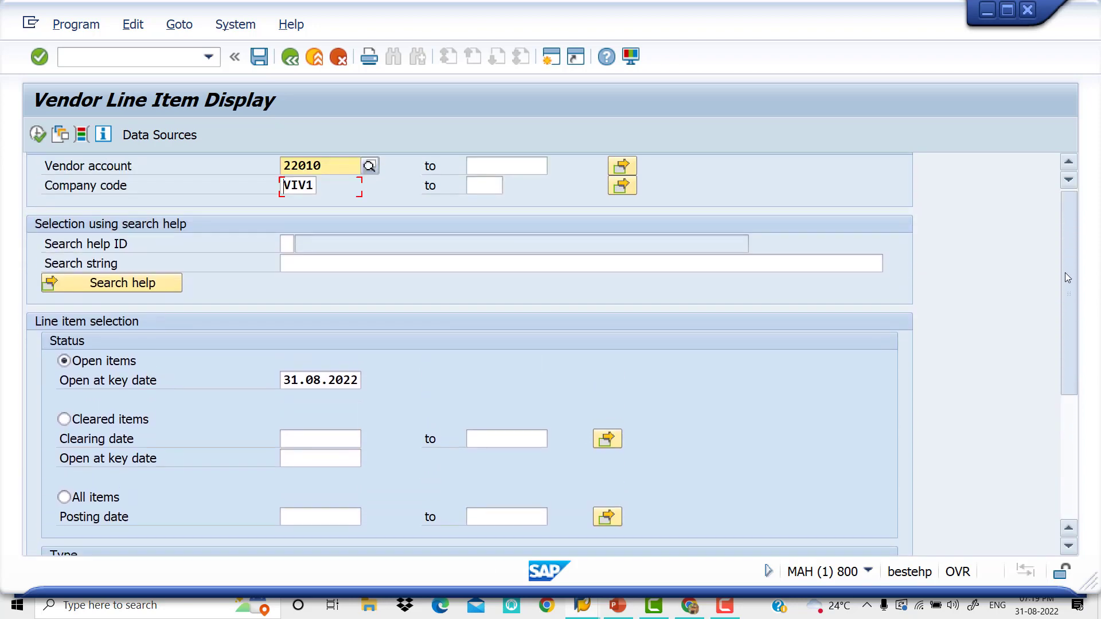
left_click(38, 133)
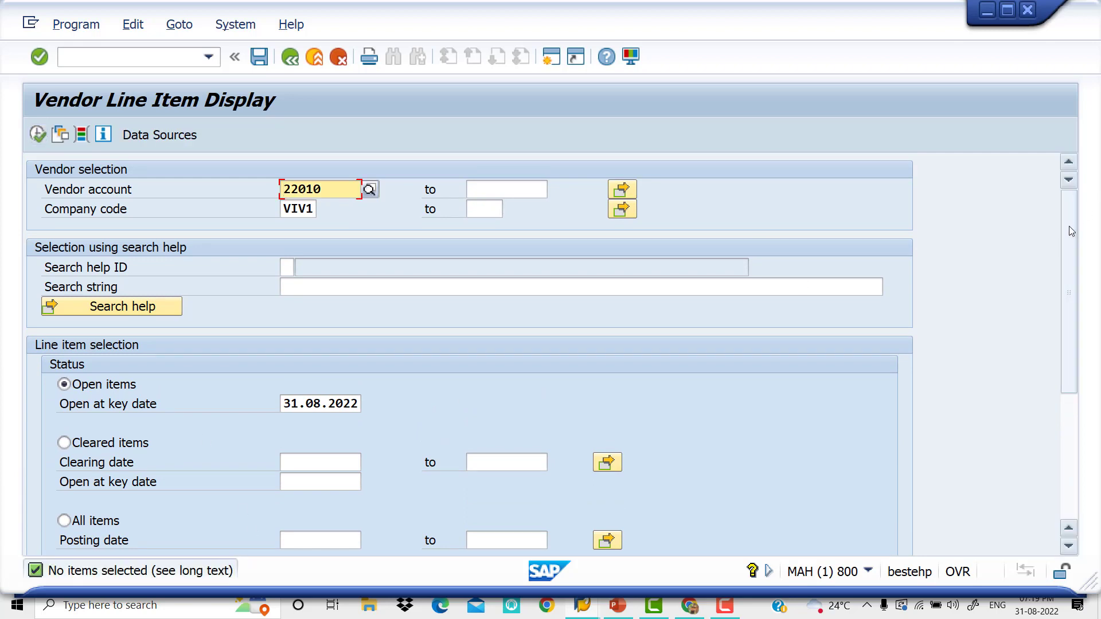
left_click_drag(1063, 230, 1022, 374)
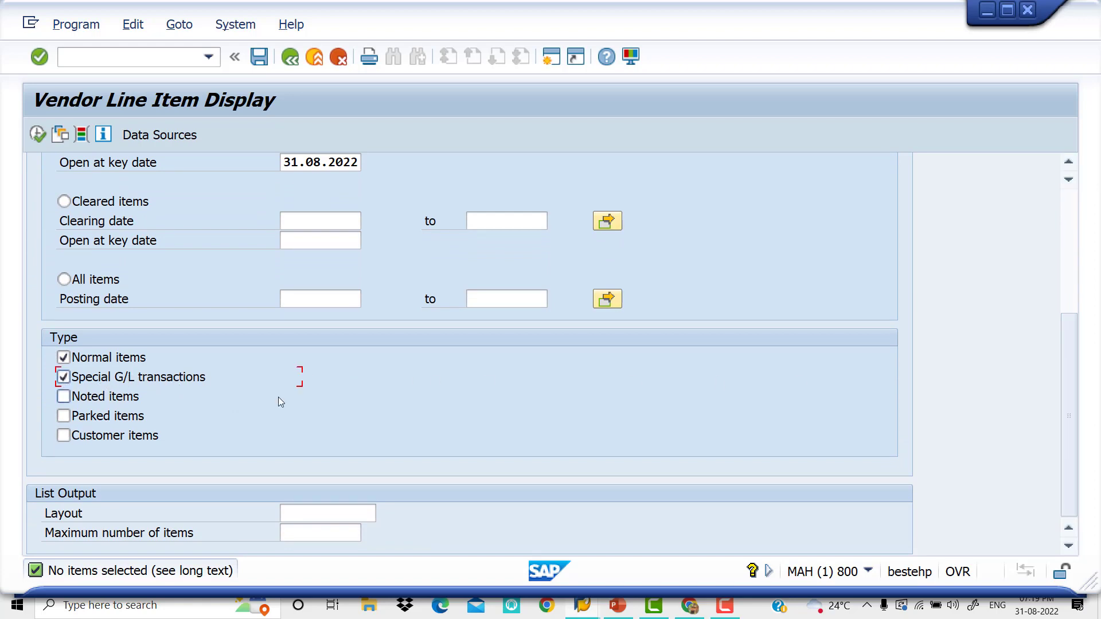
left_click_drag(1070, 367, 1075, 203)
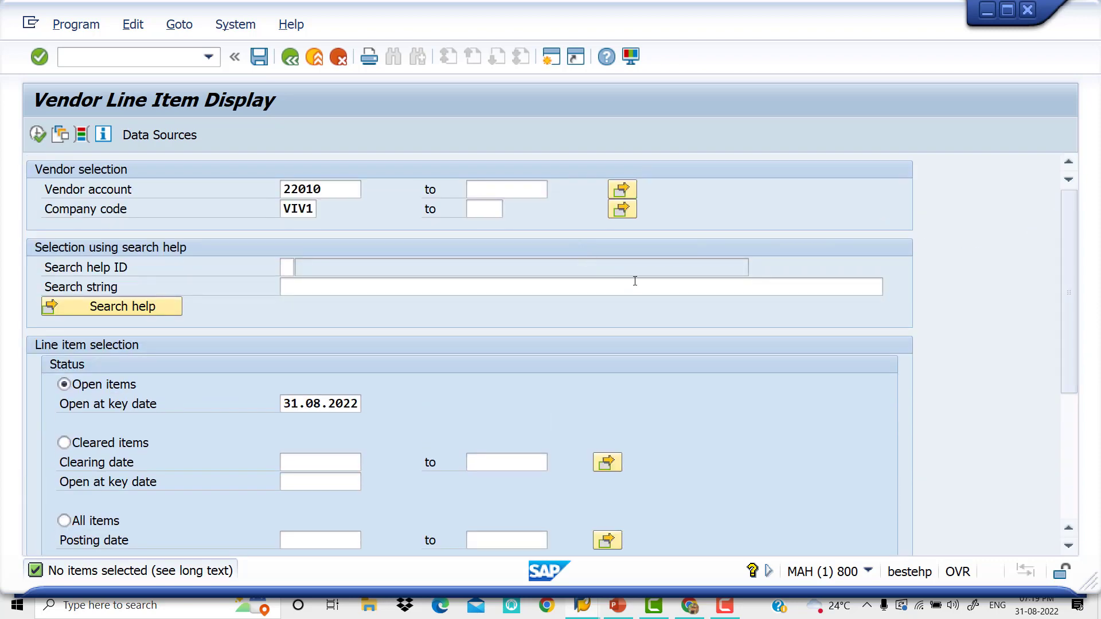
left_click(37, 135)
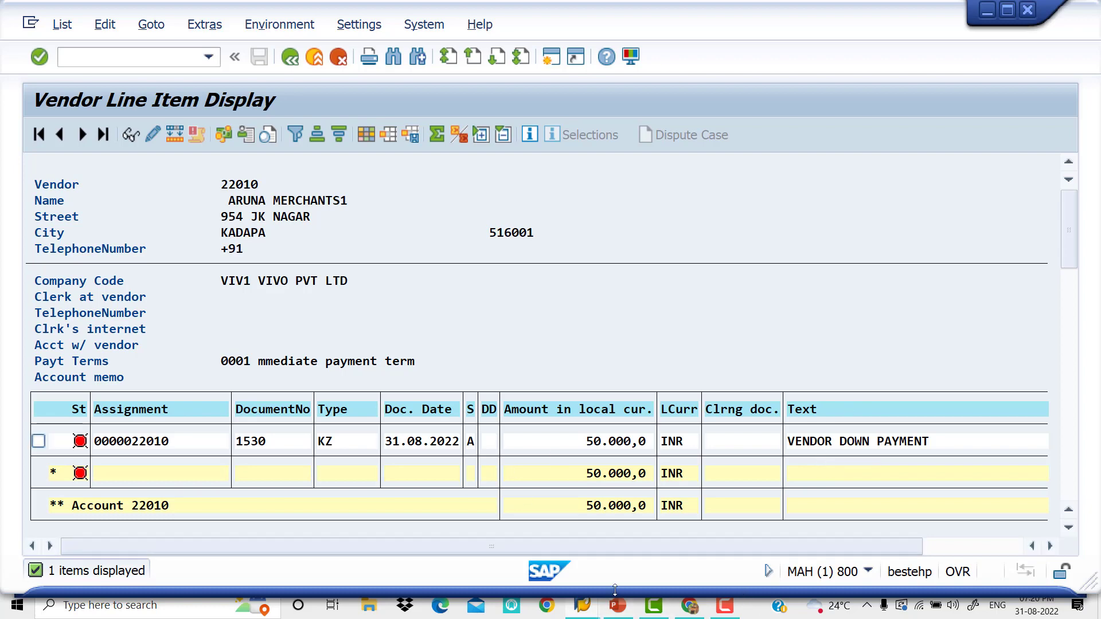
Step: Consult the Vendor Down Payment Configuration Steps slide in PowerPoint, and open transaction FB60 in a new SAP session
left_click(618, 614)
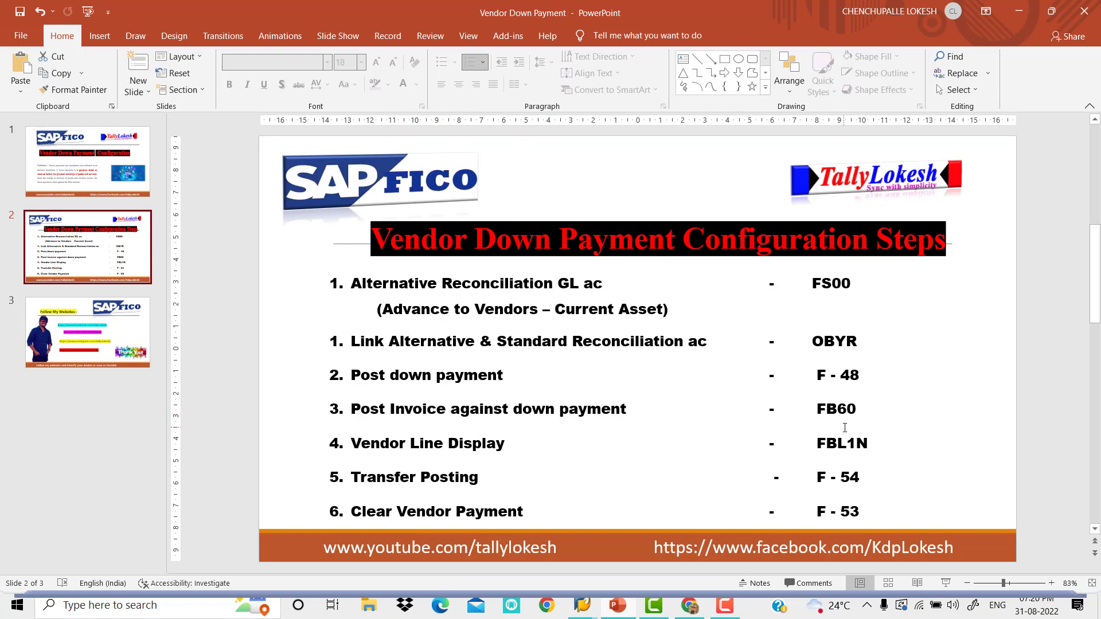
mouse_move(593, 607)
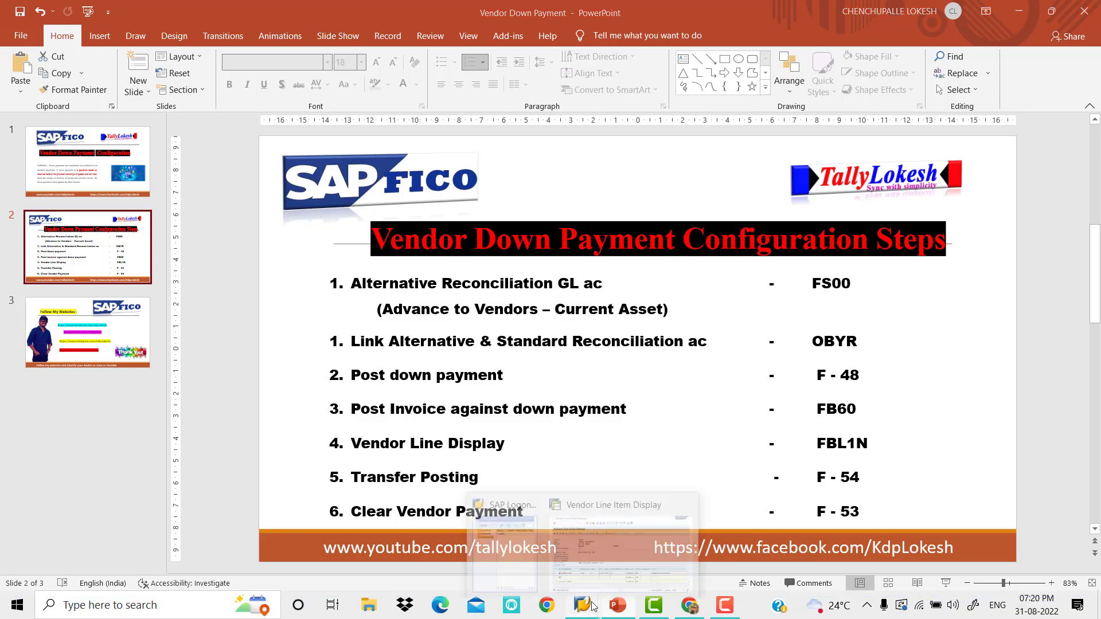
left_click(619, 545)
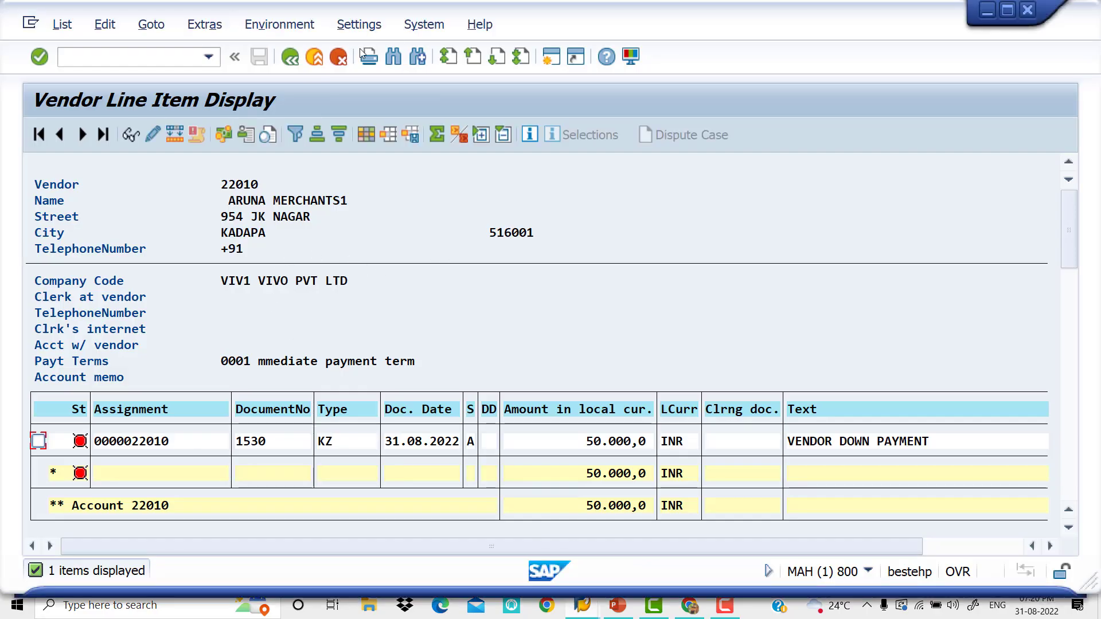
left_click(550, 58)
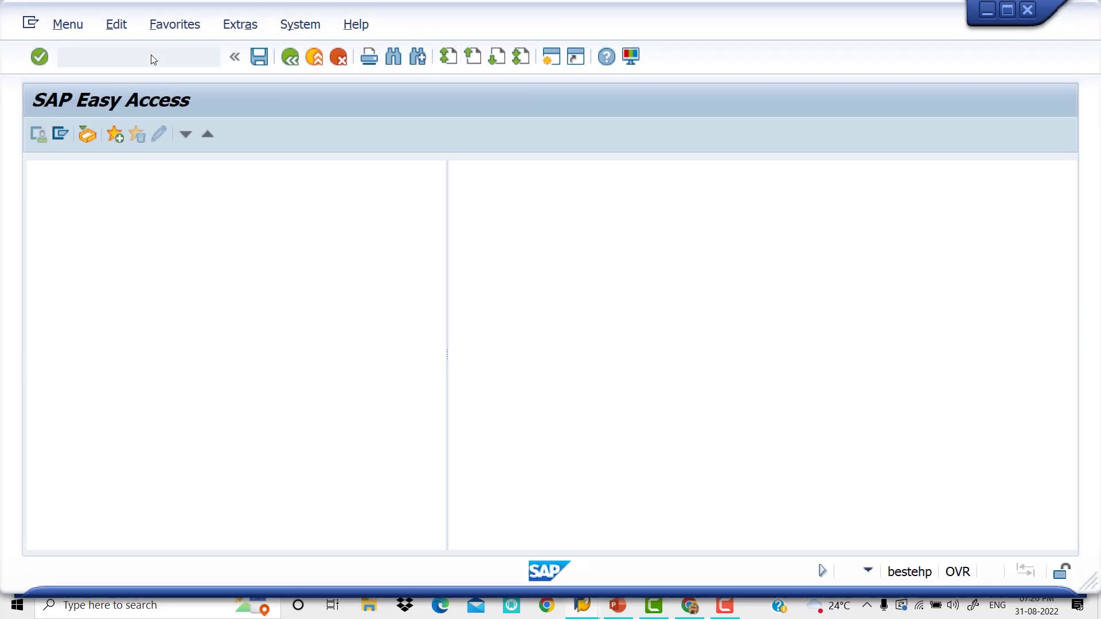
type("FB")
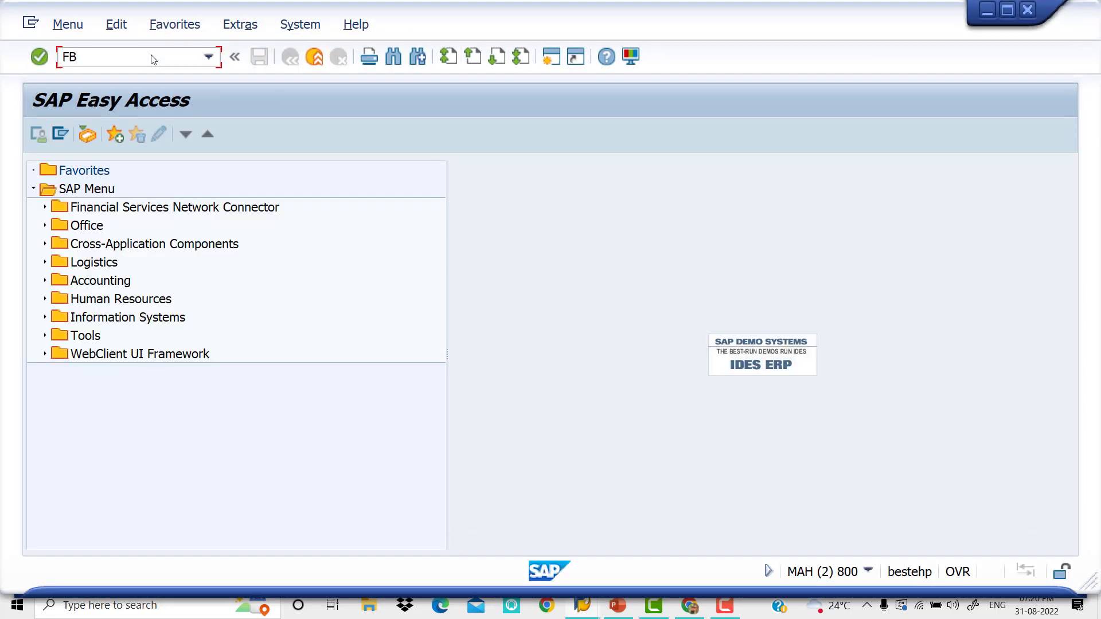
type("60")
key("Return")
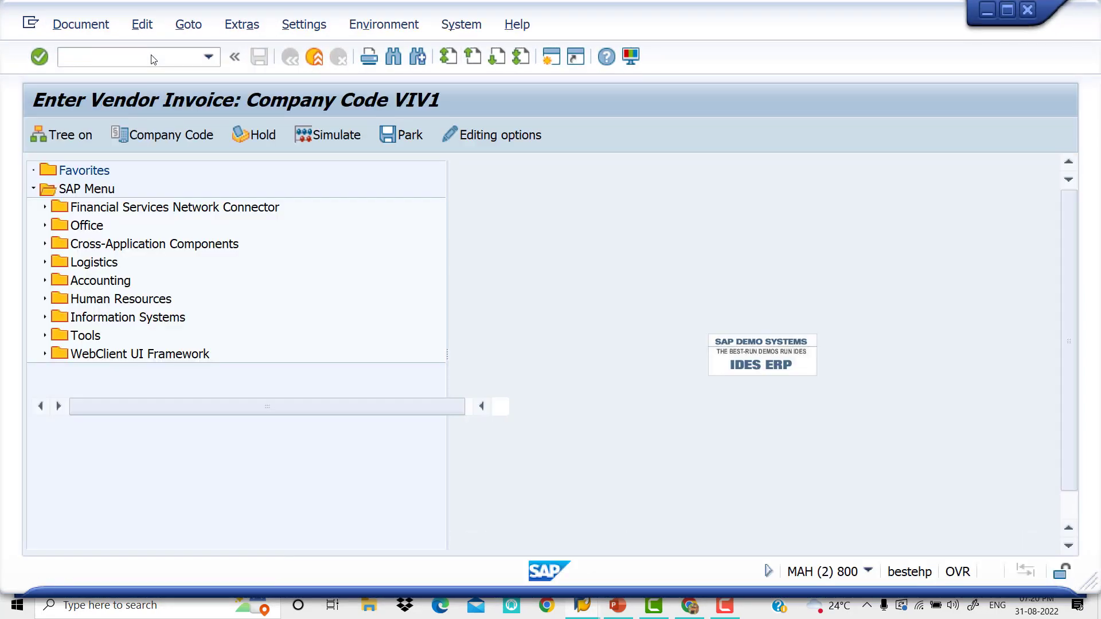
Step: Choose ARUNA MERCHANTS1 from the vendor list as the vendor of the invoice
left_click(298, 229)
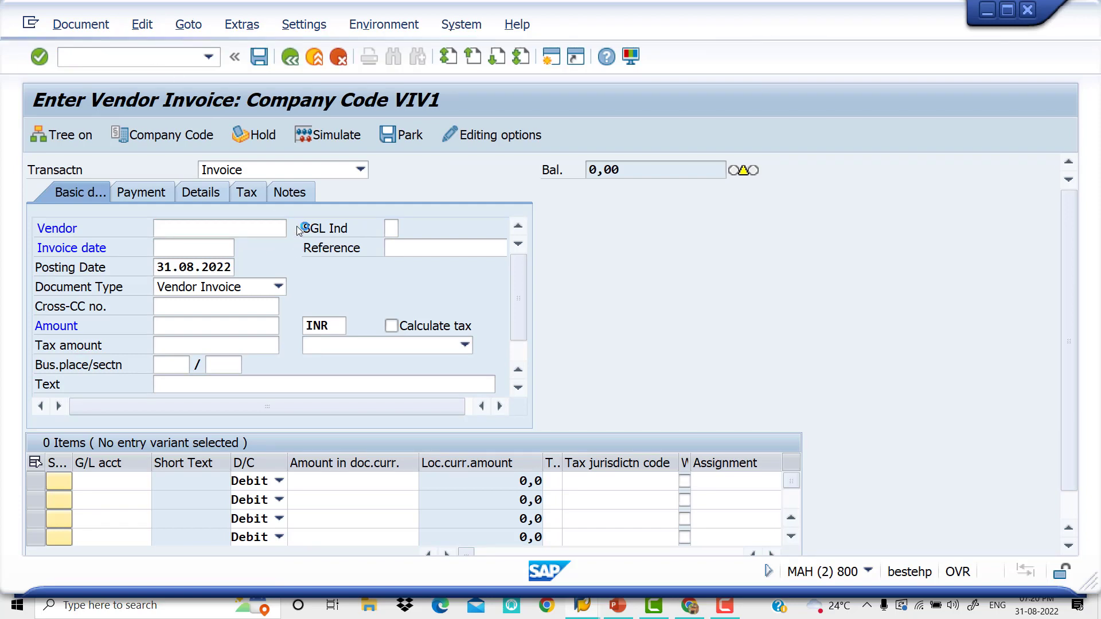
key("Return")
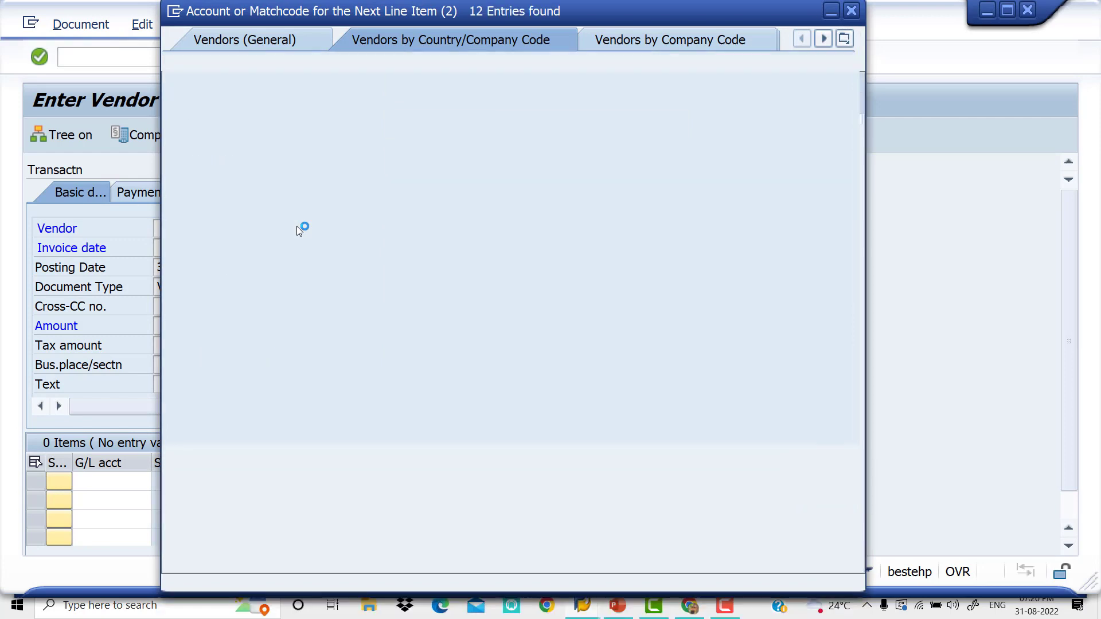
left_click(297, 226)
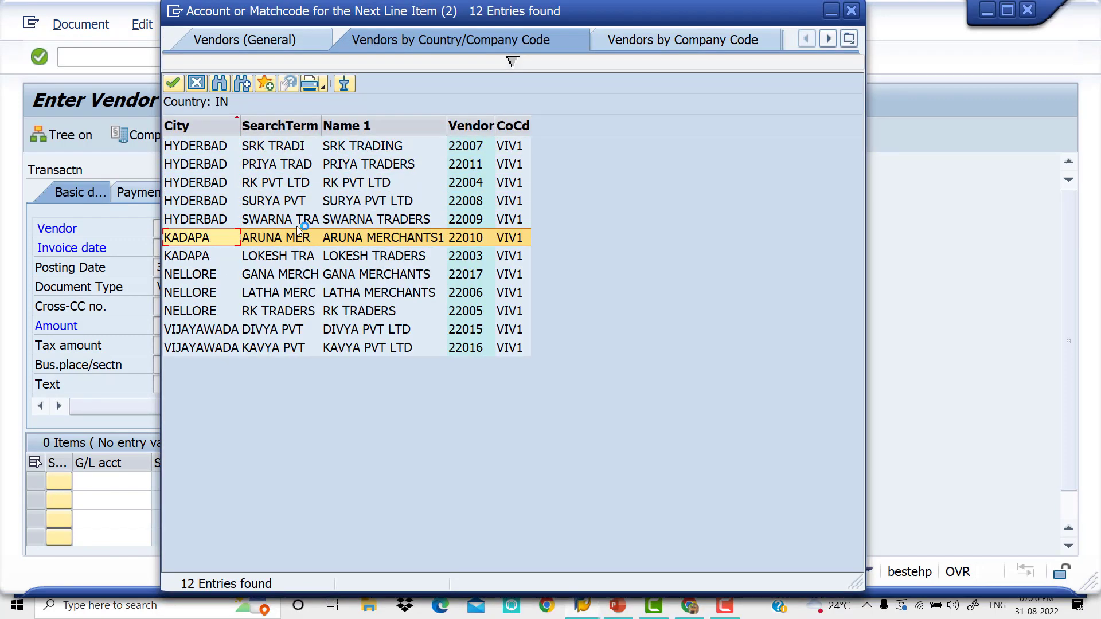
key("Tab")
key("Tab")
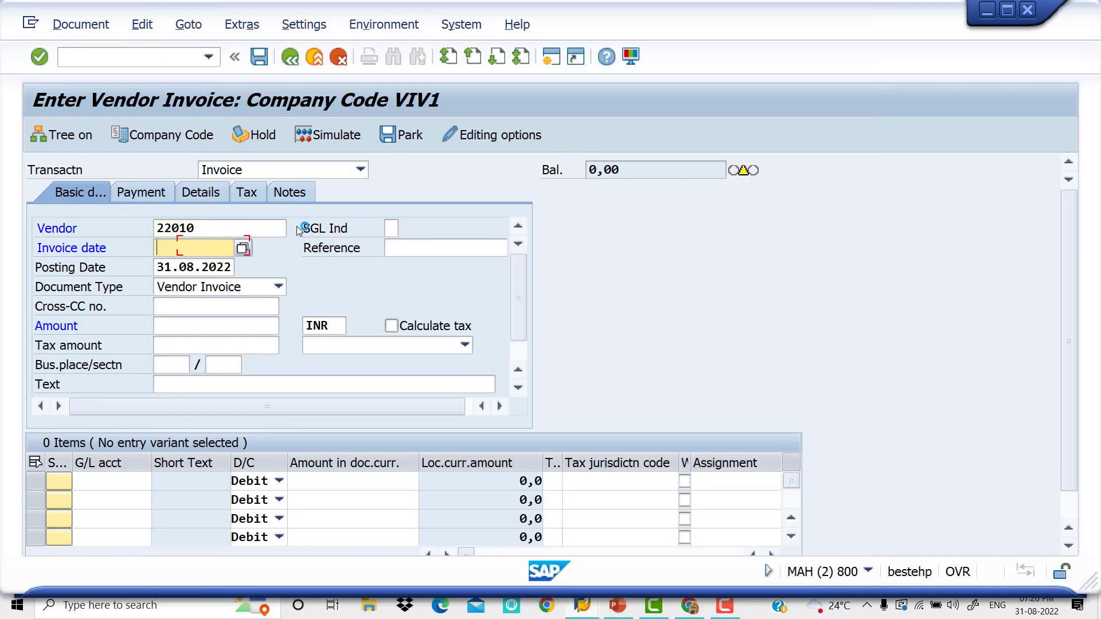
Step: Set the invoice date to 31.08.2022 and the invoice reference to VENDOR-62
key("Down")
key("Down")
key("Tab")
key("Down")
key("Down")
key("Tab")
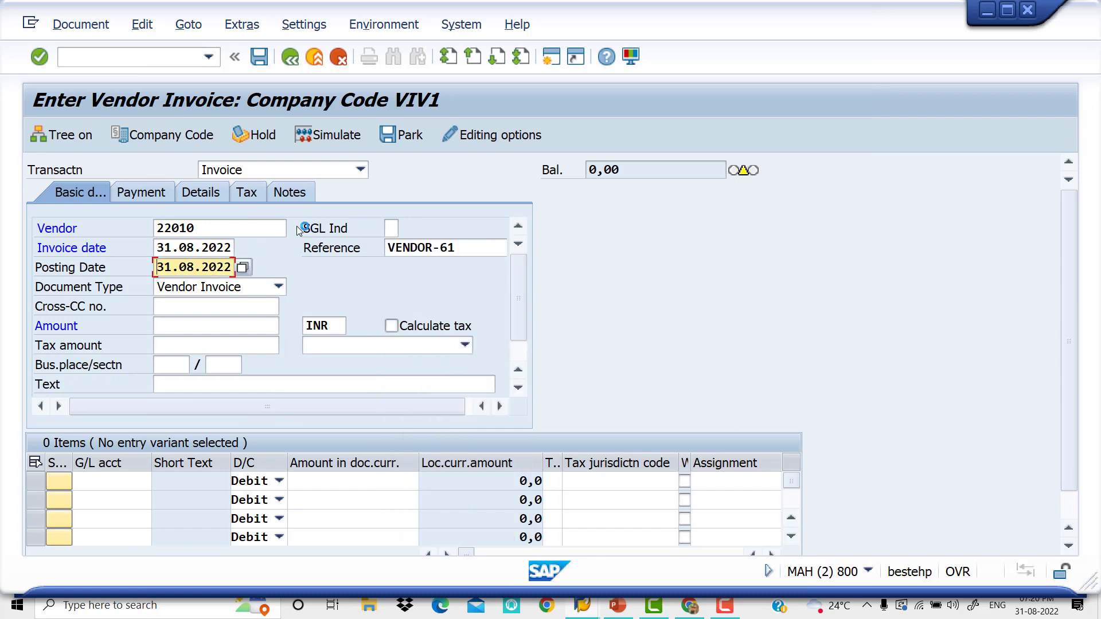
left_click(475, 248)
key("BackSpace")
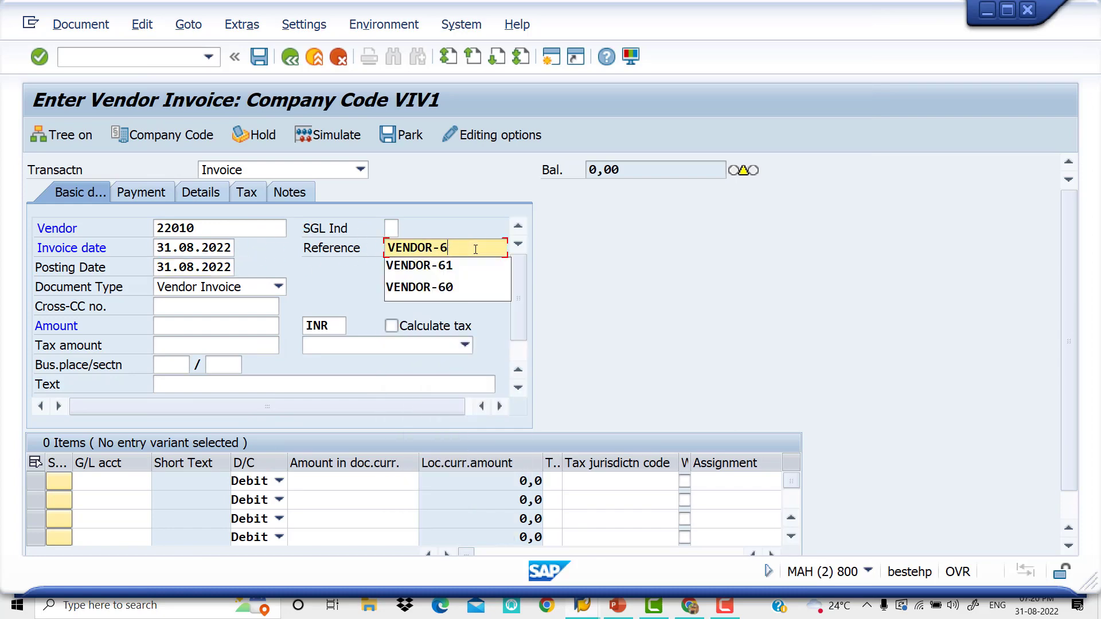
type("2")
Step: Set the vendor invoice amount to 100000 INR
key("Tab")
key("Tab")
key("Tab")
key("Tab")
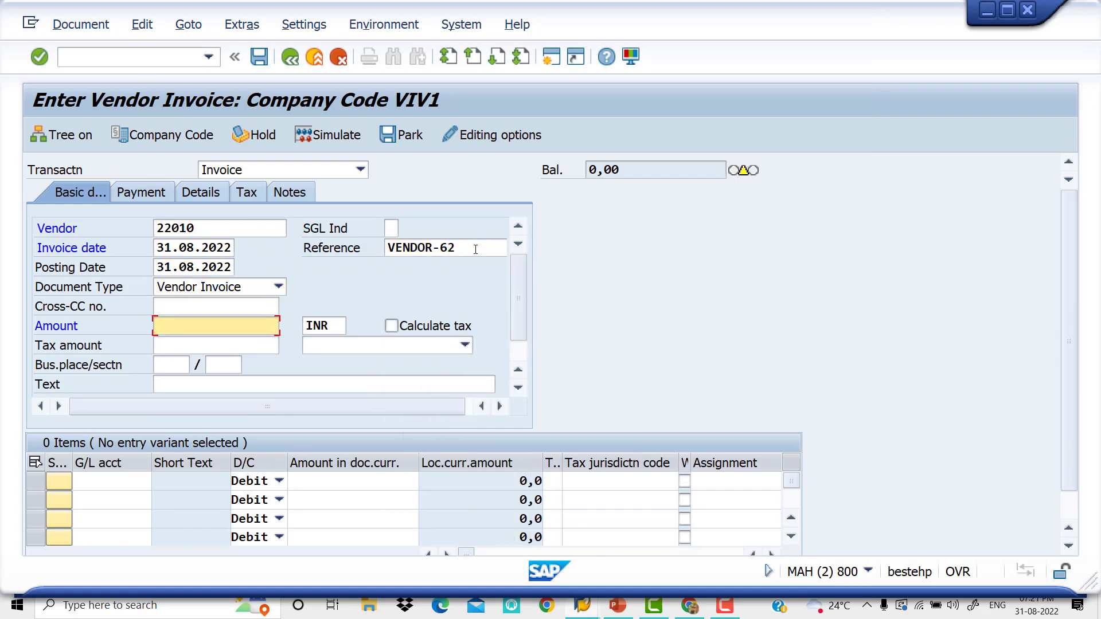
type("1")
key("Down")
key("Down")
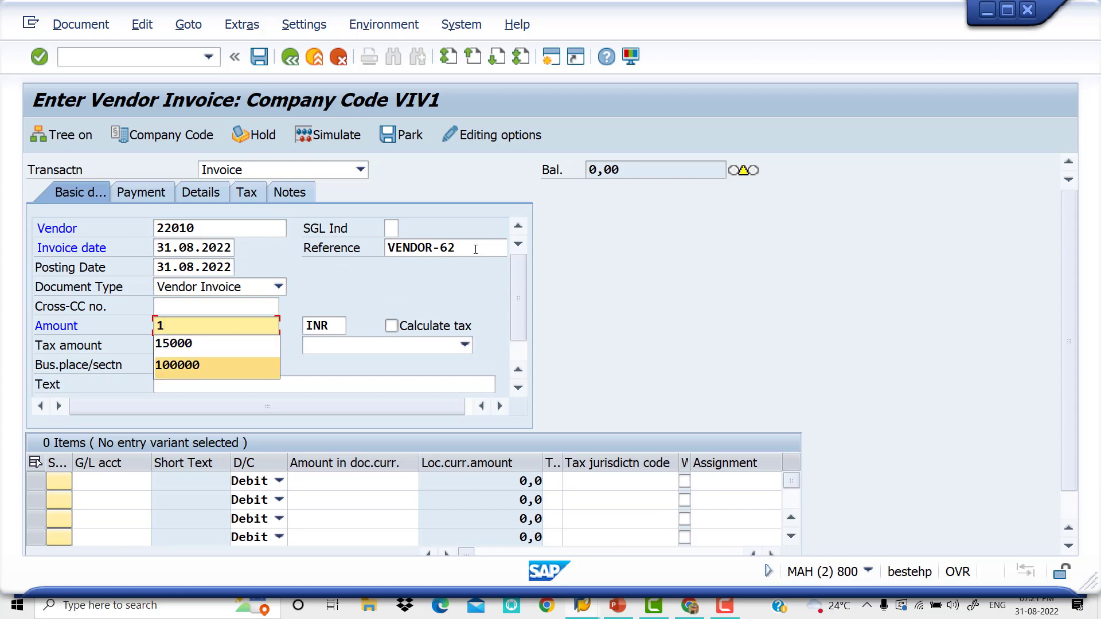
key("Tab")
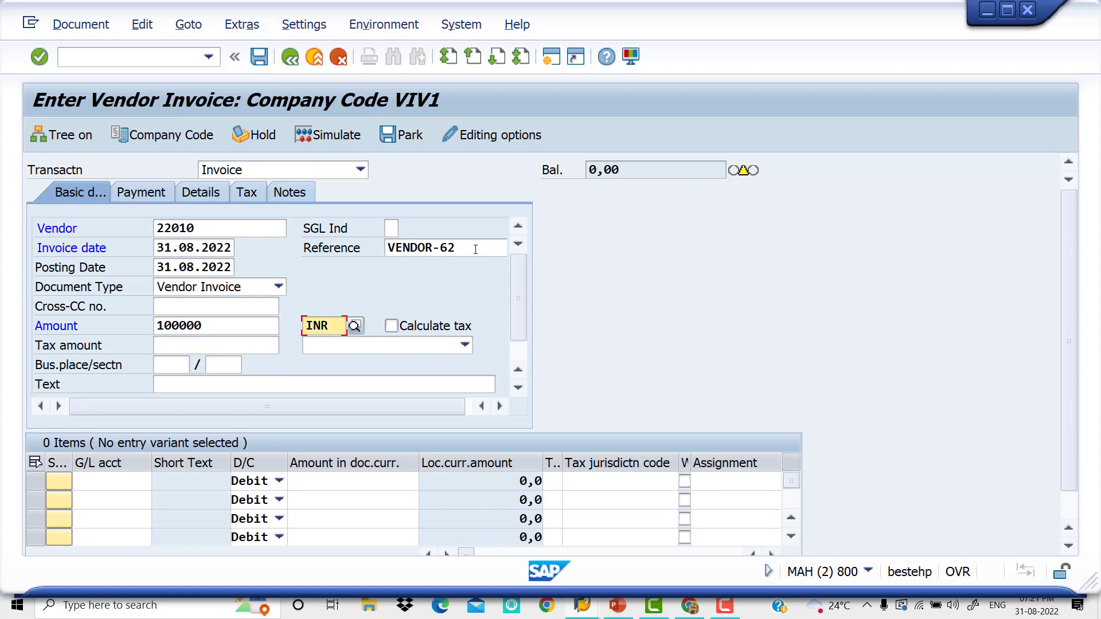
Step: Enter VENDOR INVOICE as the invoice's header text, leaving the tax amount and business place blank
key("Tab")
key("Tab")
key("Tab")
key("Tab")
key("Tab")
key("Tab")
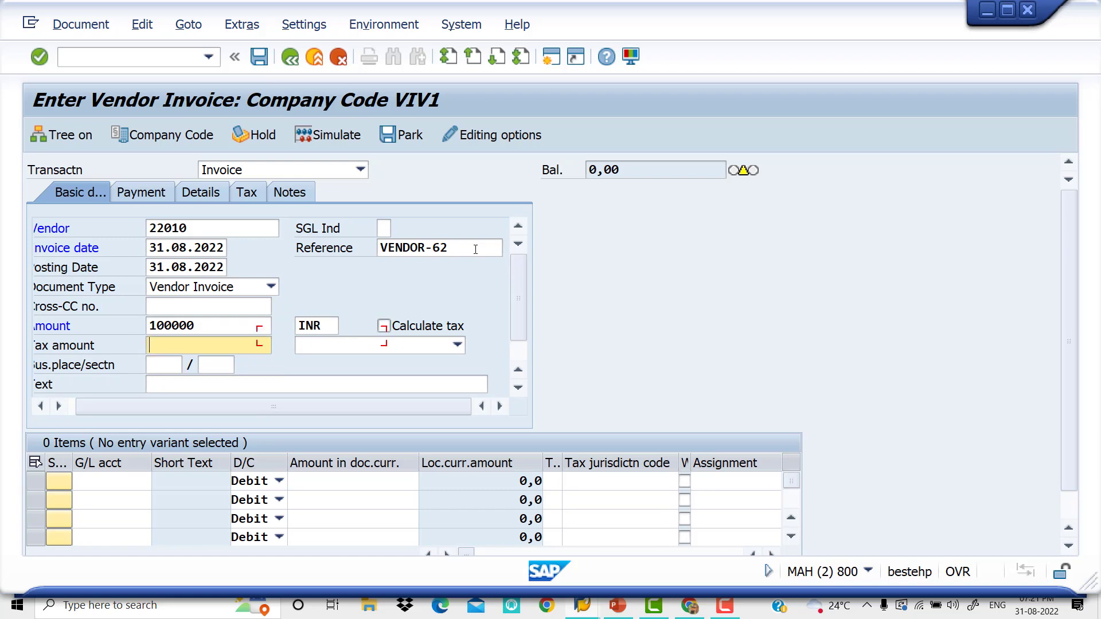
key("space")
key("Down")
key("Tab")
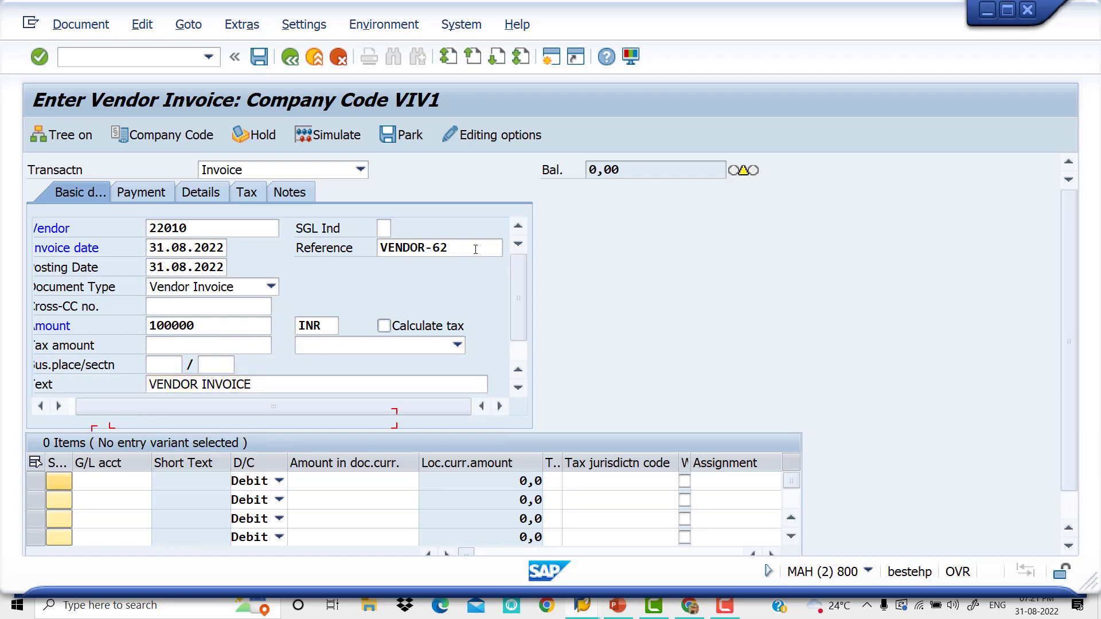
key("Tab")
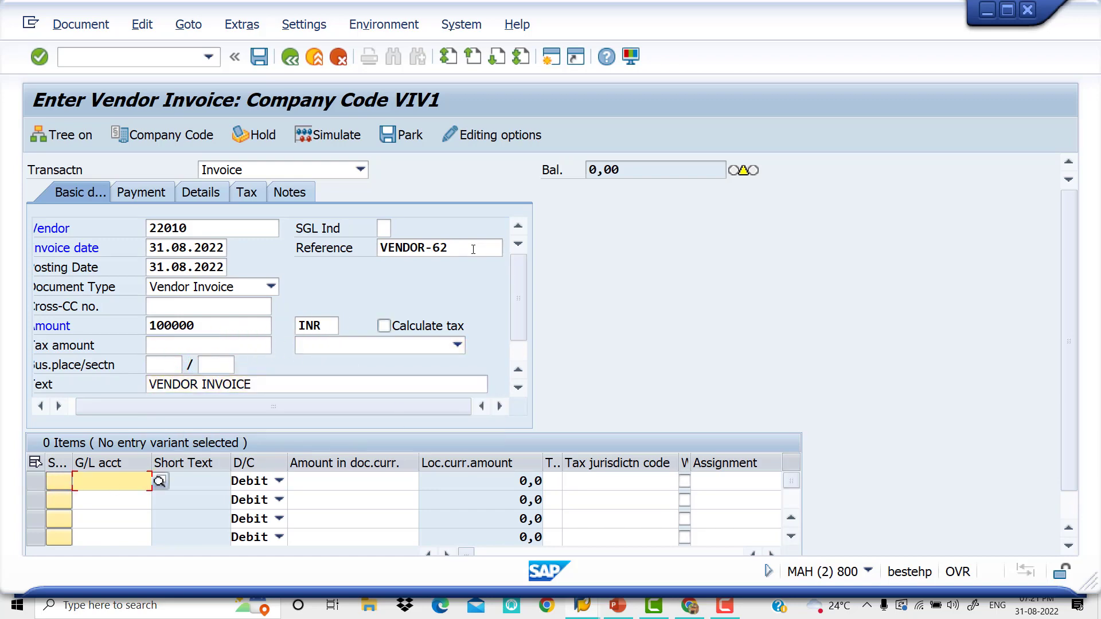
Step: Choose Raw Material A/C from the chart of accounts as the G/L account of the first invoice item
left_click(162, 484)
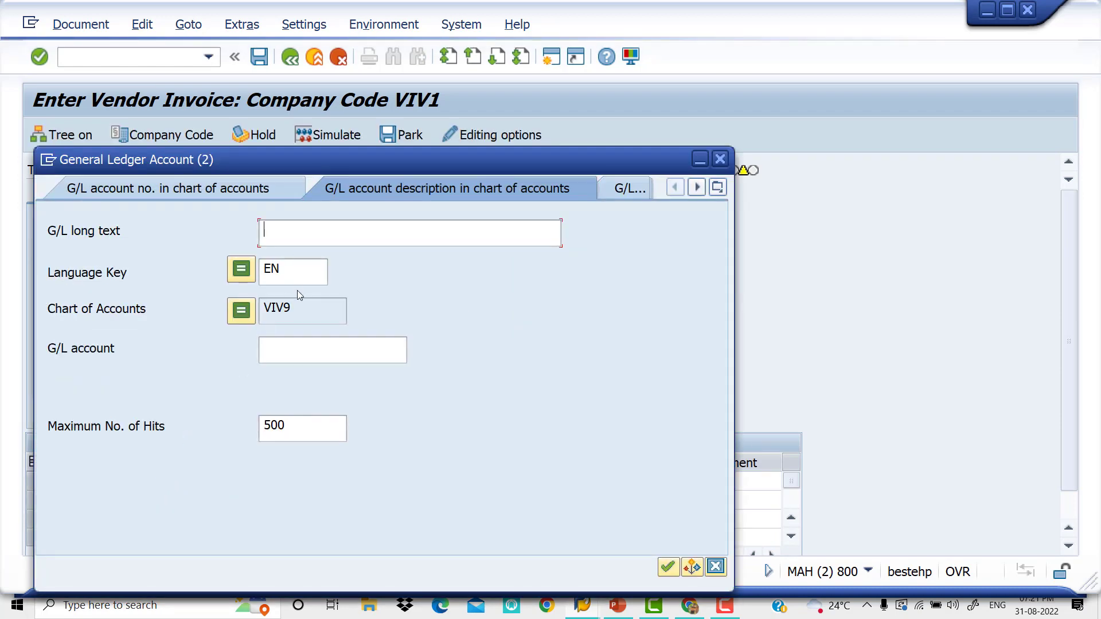
key("Return")
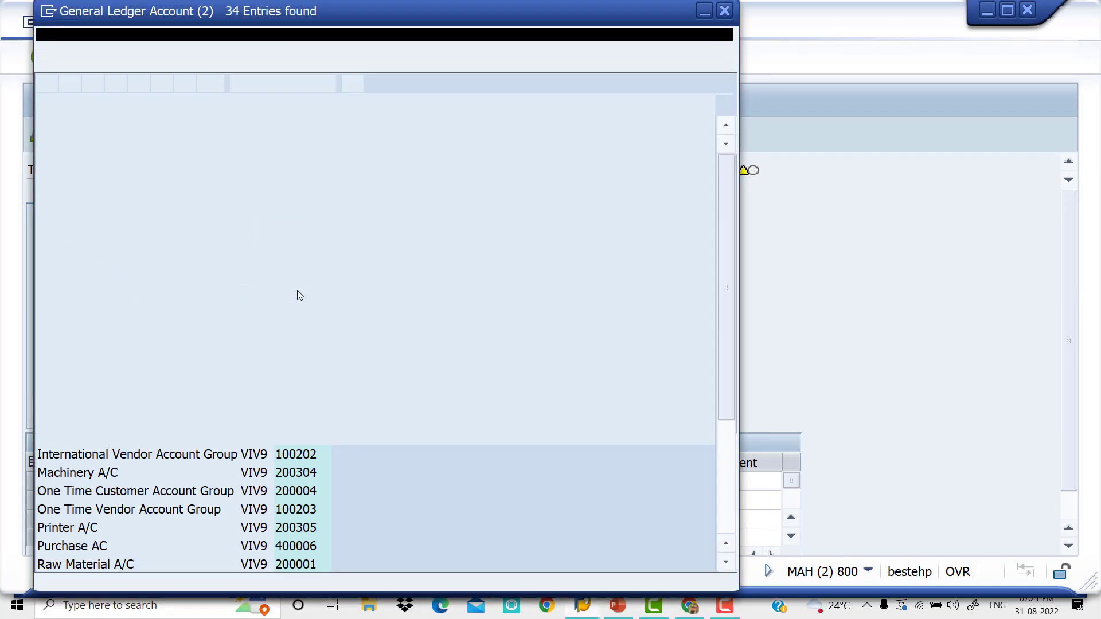
key("Down")
key("Down")
key("Down")
key("Down")
key("Down")
key("Down")
key("Down")
key("Down")
key("Down")
key("Down")
key("Down")
key("Down")
key("Down")
key("Down")
key("Down")
key("Down")
key("Down")
key("Down")
key("Down")
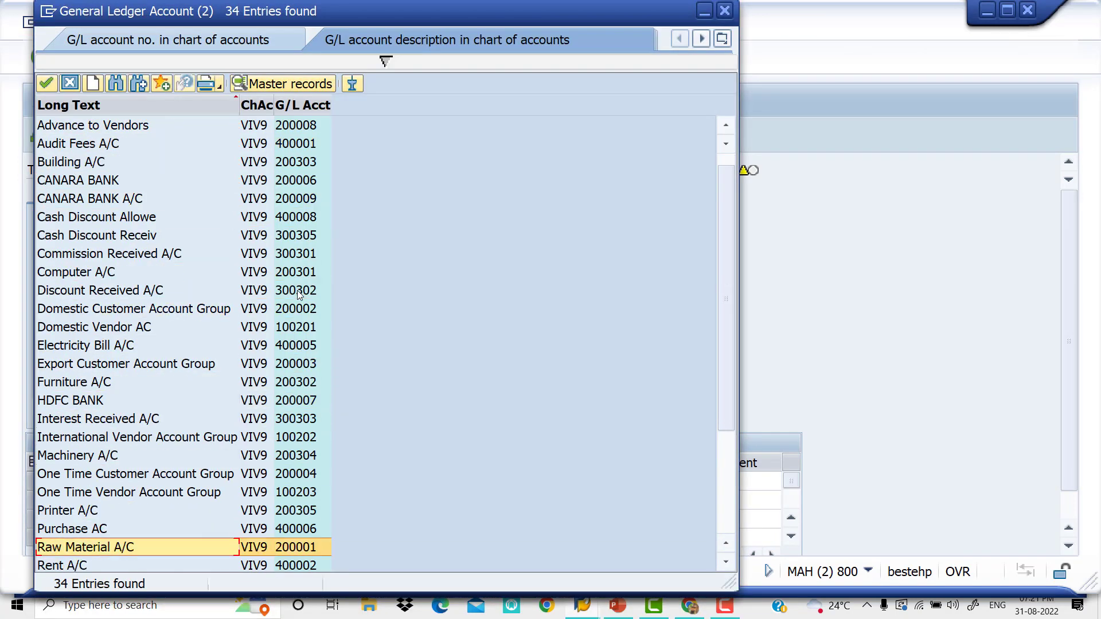
key("Up")
key("Down")
key("Return")
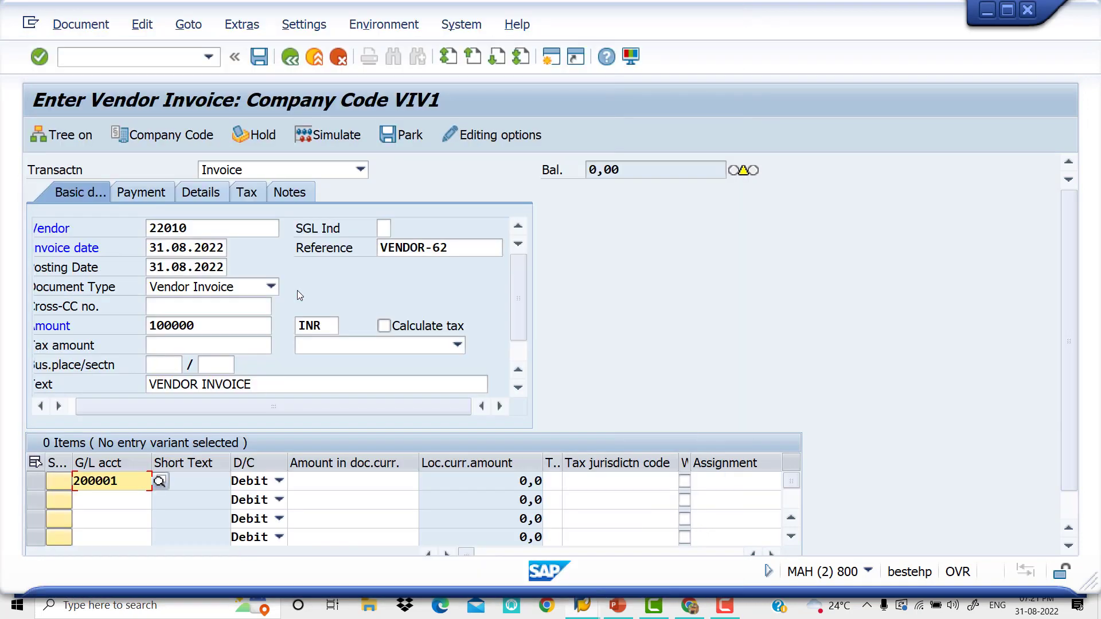
Step: Set the document currency amount of the Raw Material debit item to 100000
key("Tab")
key("Tab")
key("BackSpace")
key("Down")
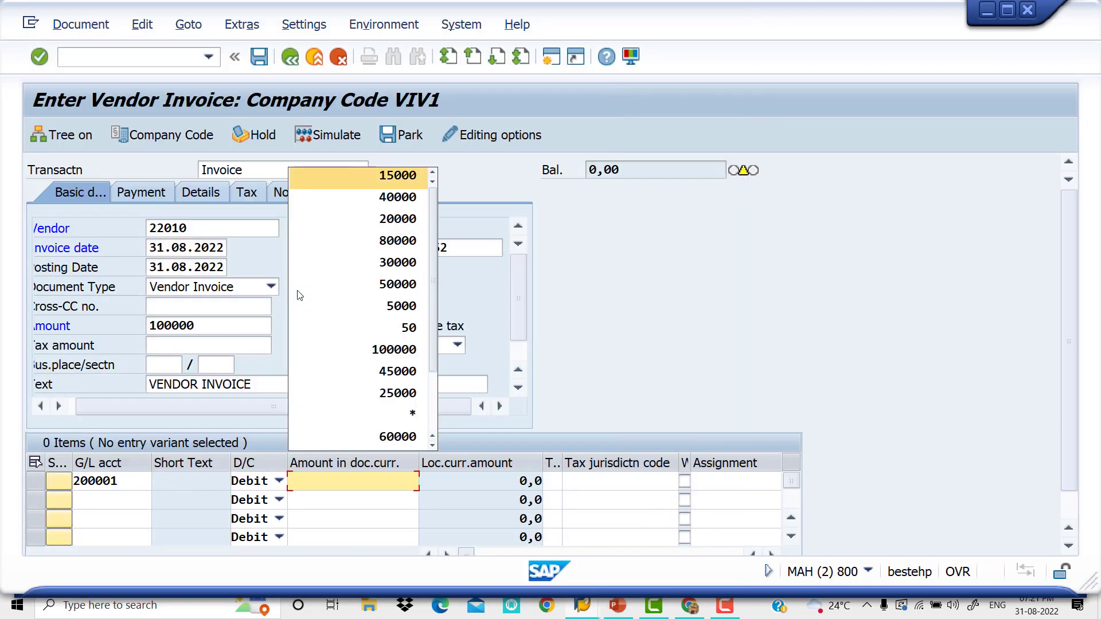
key("Down")
key("Down")
key("Down")
key("Down")
key("Down")
key("Down")
key("Down")
key("Down")
key("Return")
key("Tab")
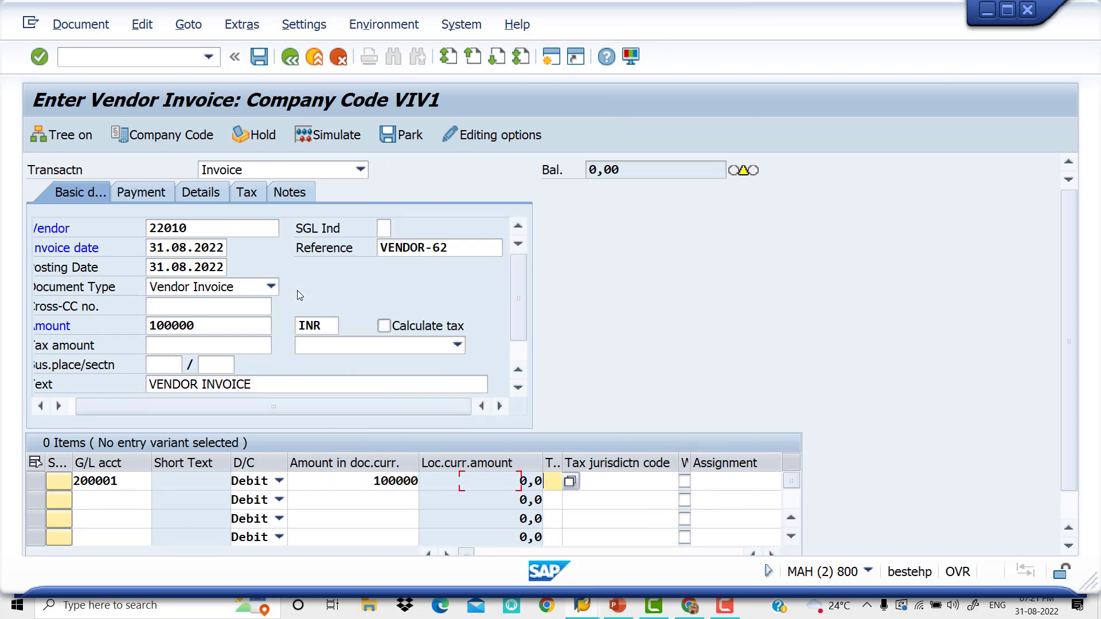
Step: Set the Raw Material item's value date to 31.08.2022 and its text to Raw Material
key("Tab")
key("Tab")
key("Tab")
key("Tab")
key("BackSpace")
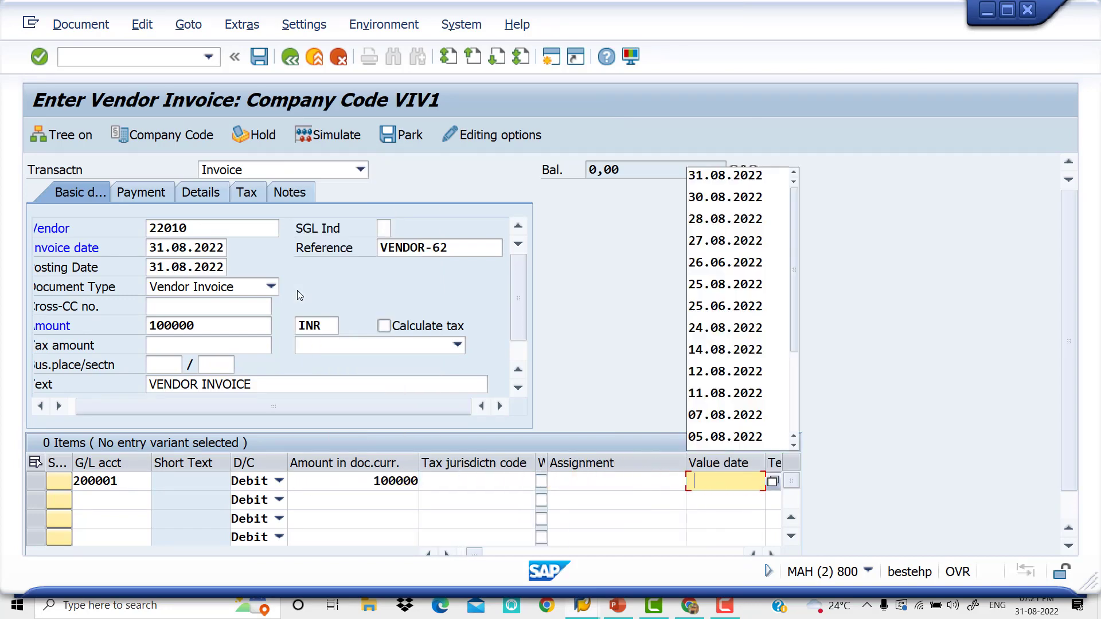
key("Down")
key("Return")
key("Tab")
key("BackSpace")
key("Down")
key("Return")
key("Tab")
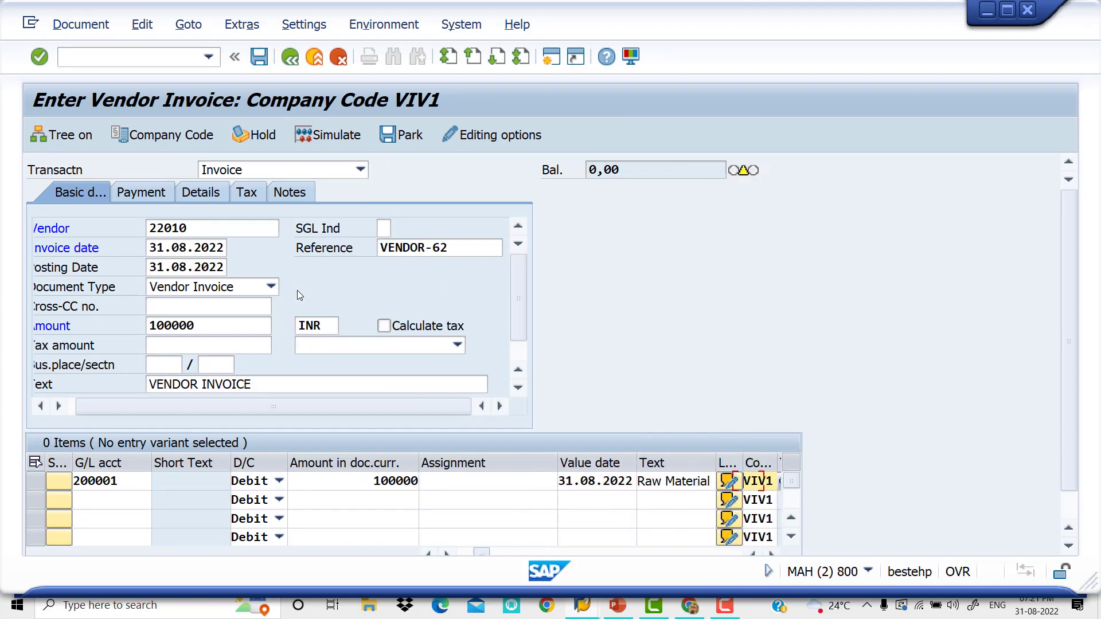
Step: Set the business area of the Raw Material item to VIV0
key("Tab")
key("Tab")
key("BackSpace")
key("Down")
key("Return")
key("Tab")
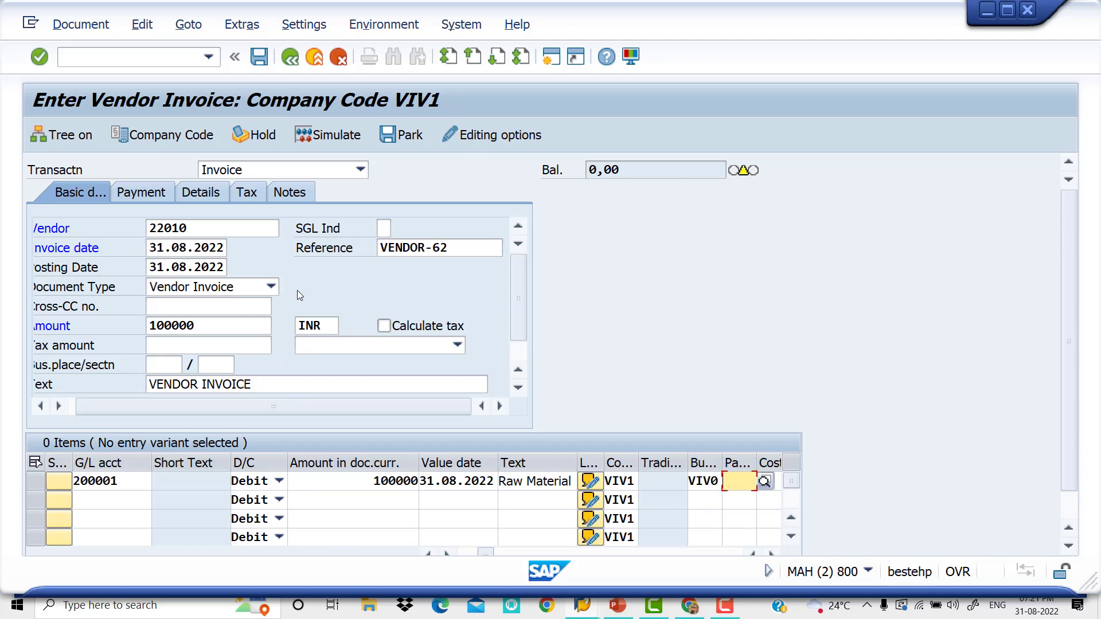
Step: Validate the vendor invoice, acknowledge the down payment notice, and post the document after simulating it
key("Return")
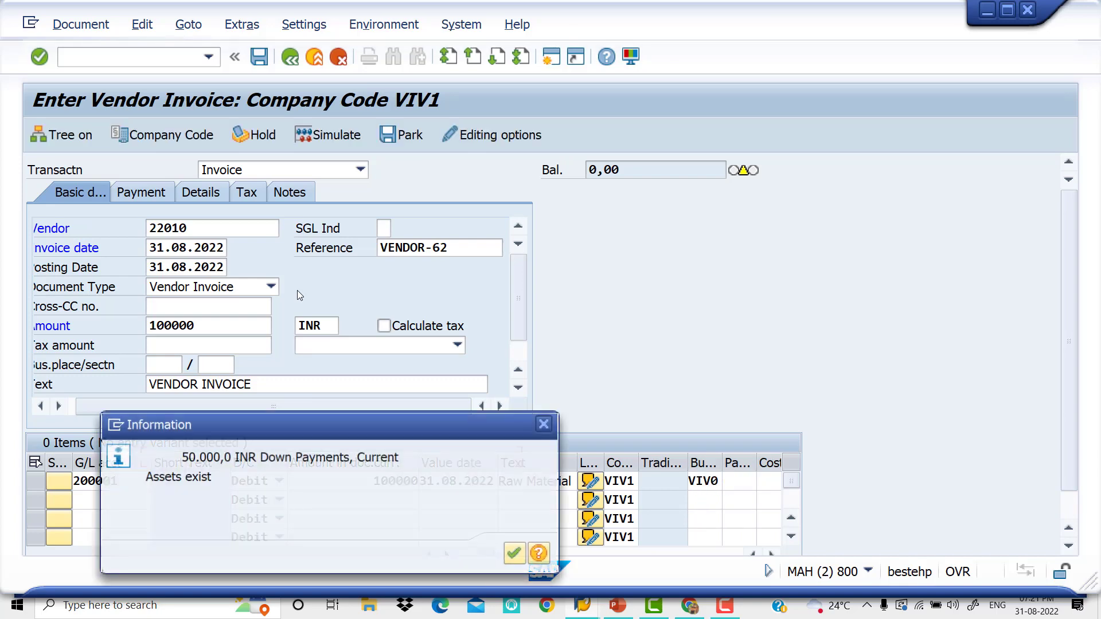
left_click(518, 553)
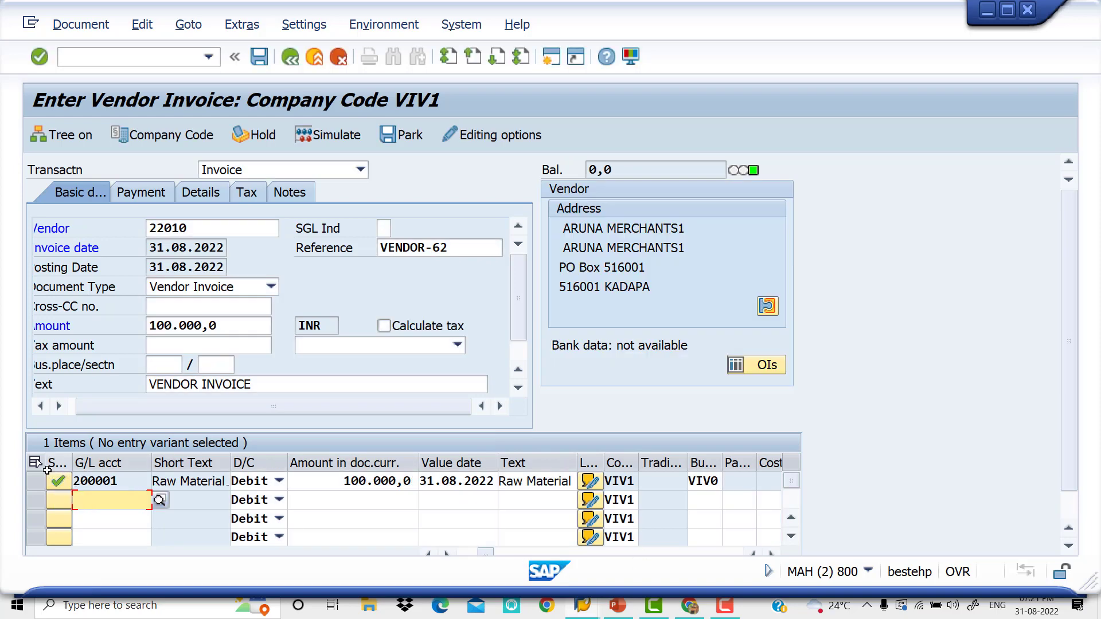
left_click(341, 135)
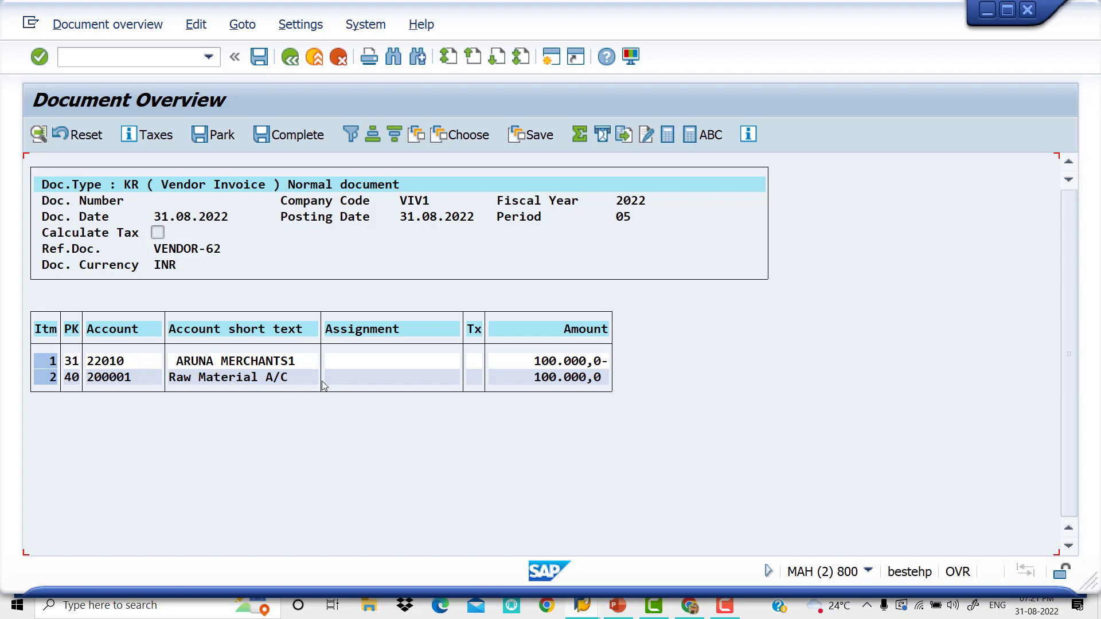
left_click(260, 61)
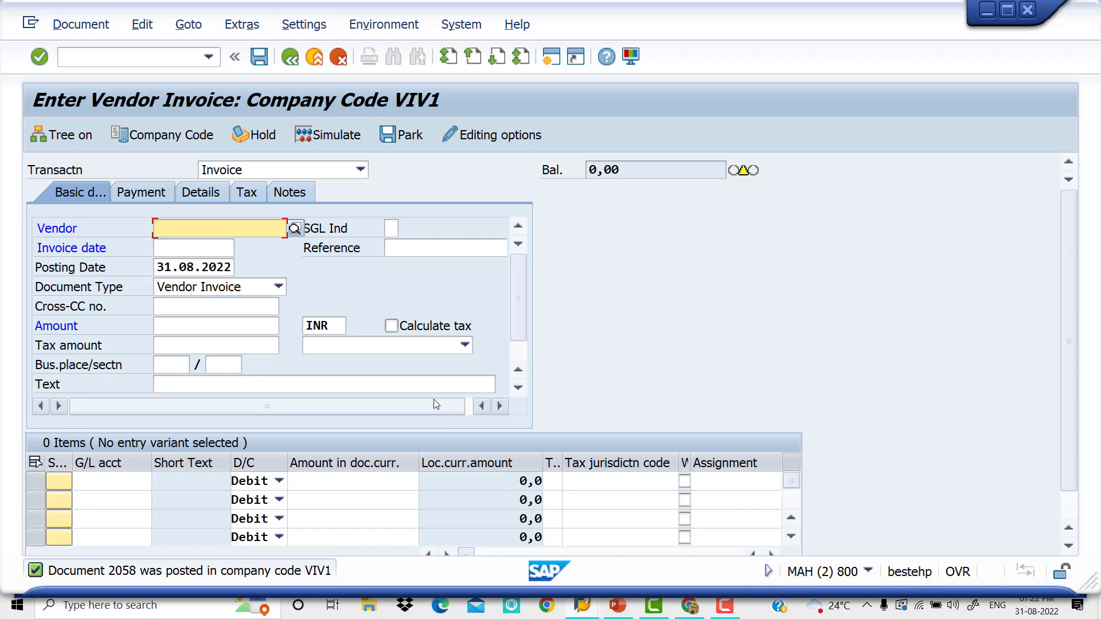
Step: Switch to the vendor line item display session and refresh the list of ARUNA MERCHANTS1 items
key("alt+Tab")
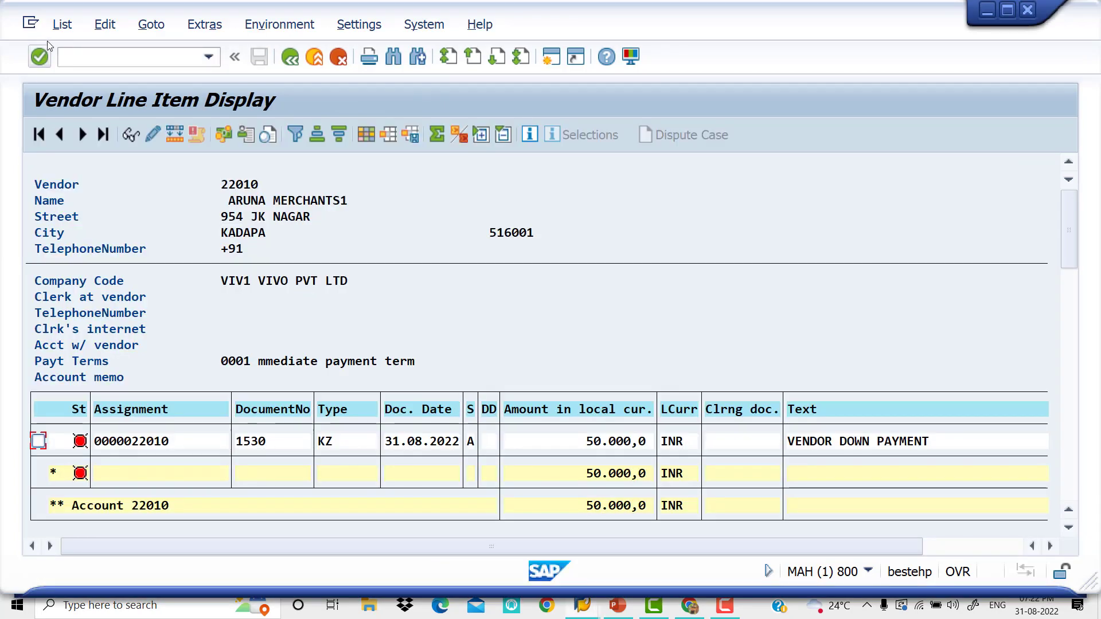
left_click(62, 24)
left_click(98, 73)
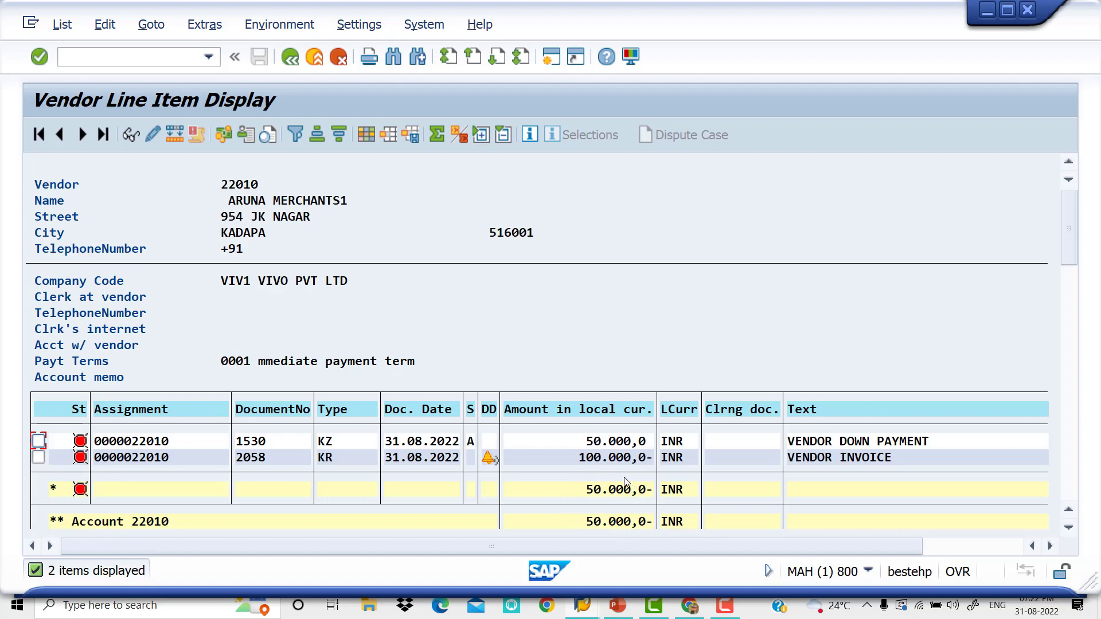
Step: Consult the configuration steps slide in PowerPoint, and open transaction F-54 in the SAP vendor invoice session
key("alt+Tab")
key("alt+Tab")
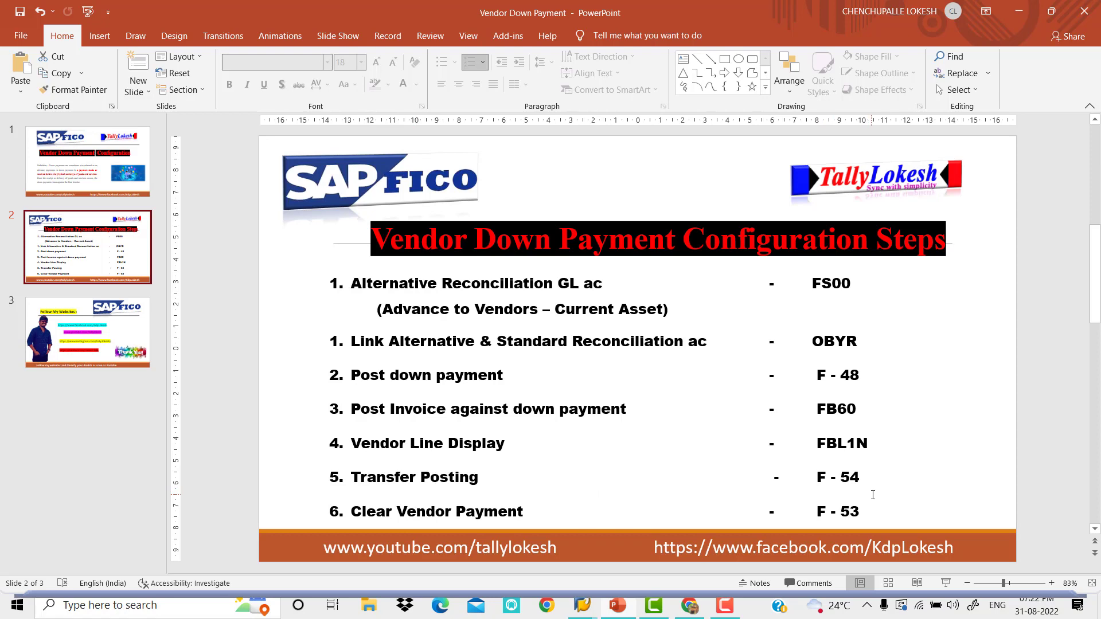
key("alt+Tab")
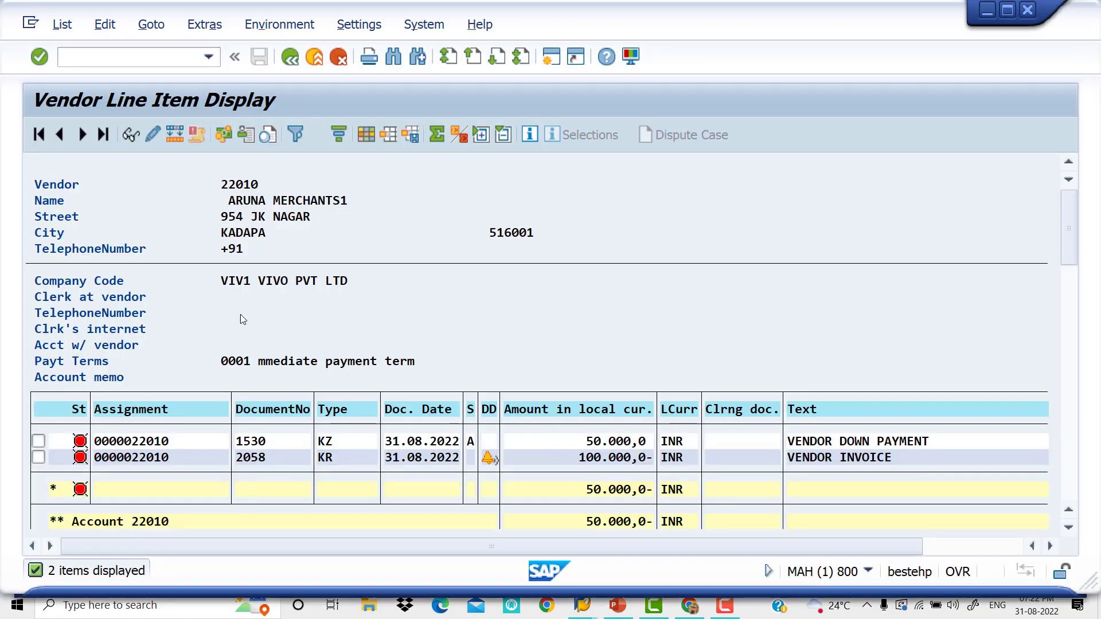
key("alt+Tab")
key("alt+Tab")
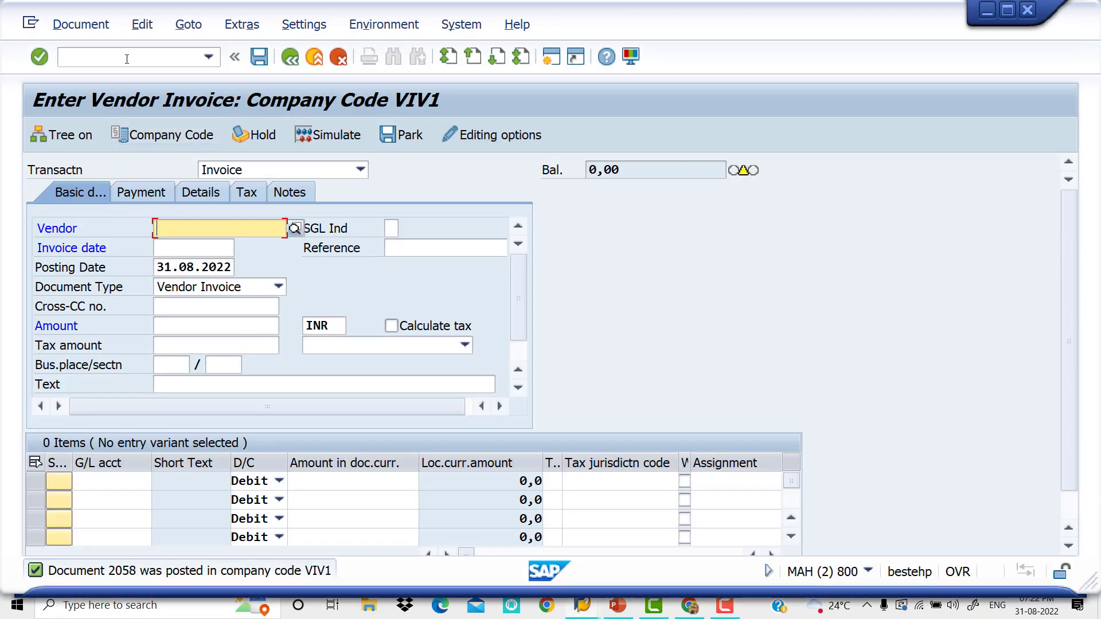
left_click(127, 56)
type("/NF")
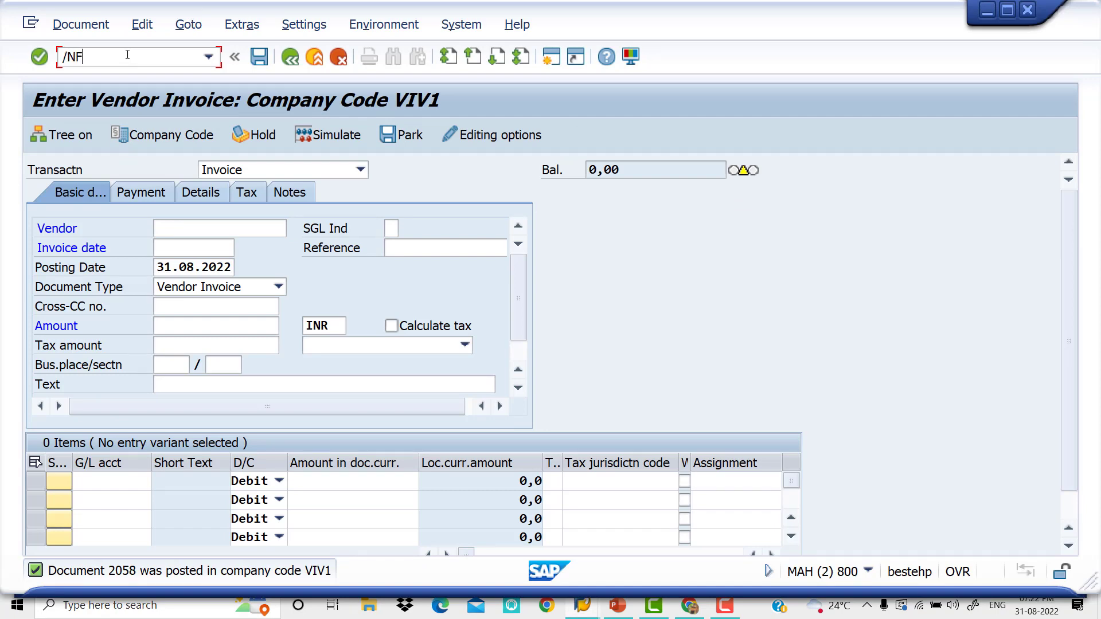
type("-54")
key("Return")
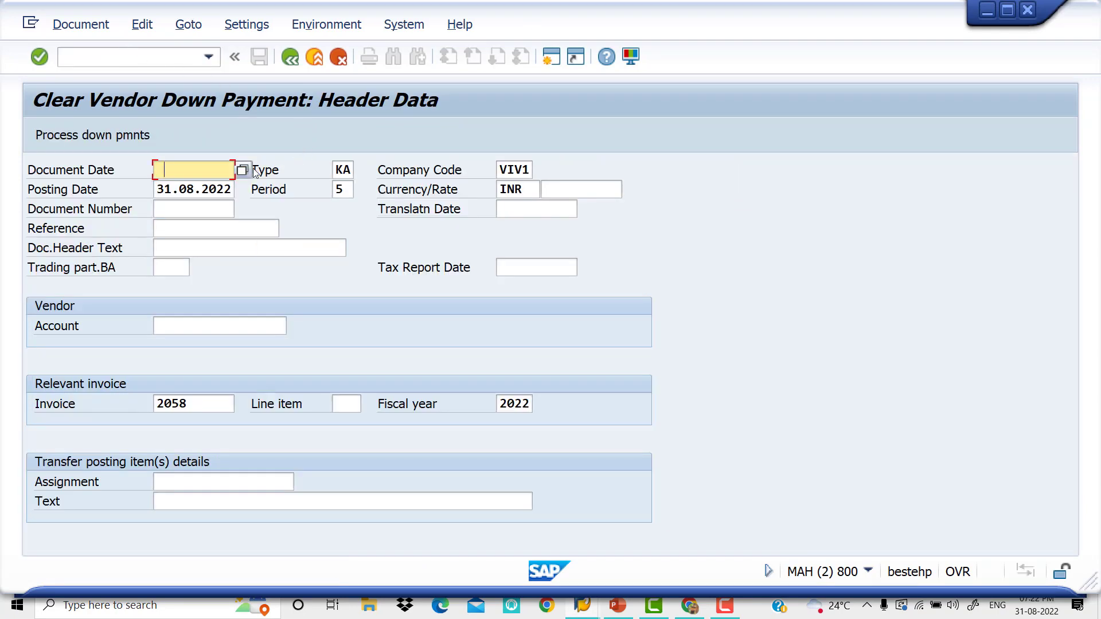
Step: Set the document date of the down payment clearing to 31.08.2022
key("F4")
key("Return")
key("Tab")
key("Tab")
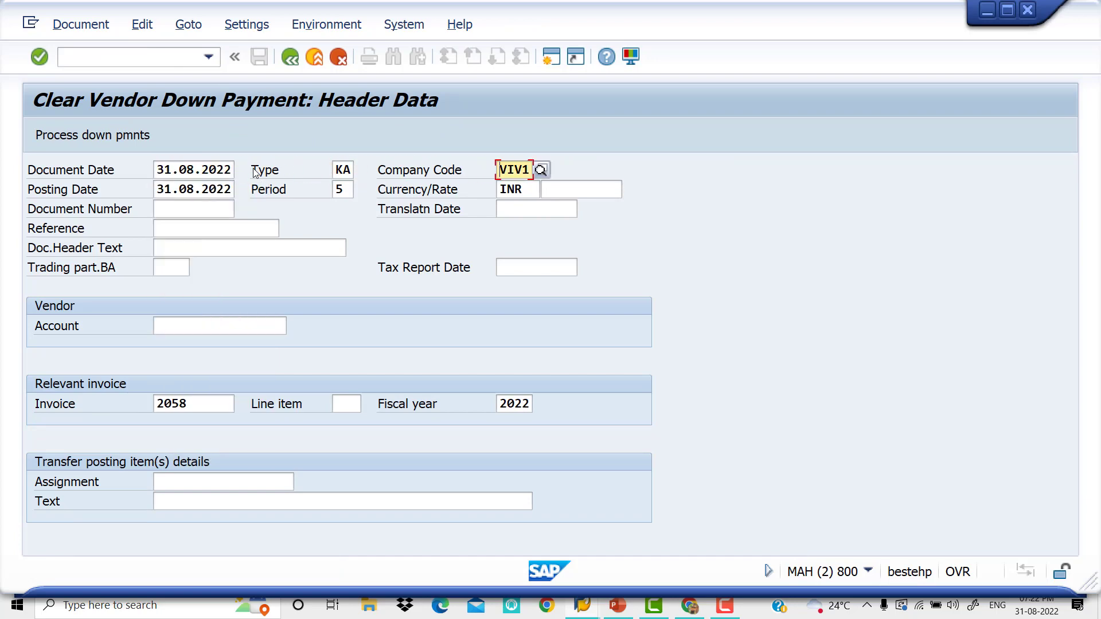
Step: Set both the reference and the document header text of the clearing to VENDOR Down Pay
key("Tab")
key("Tab")
key("Tab")
key("Tab")
key("Tab")
key("Tab")
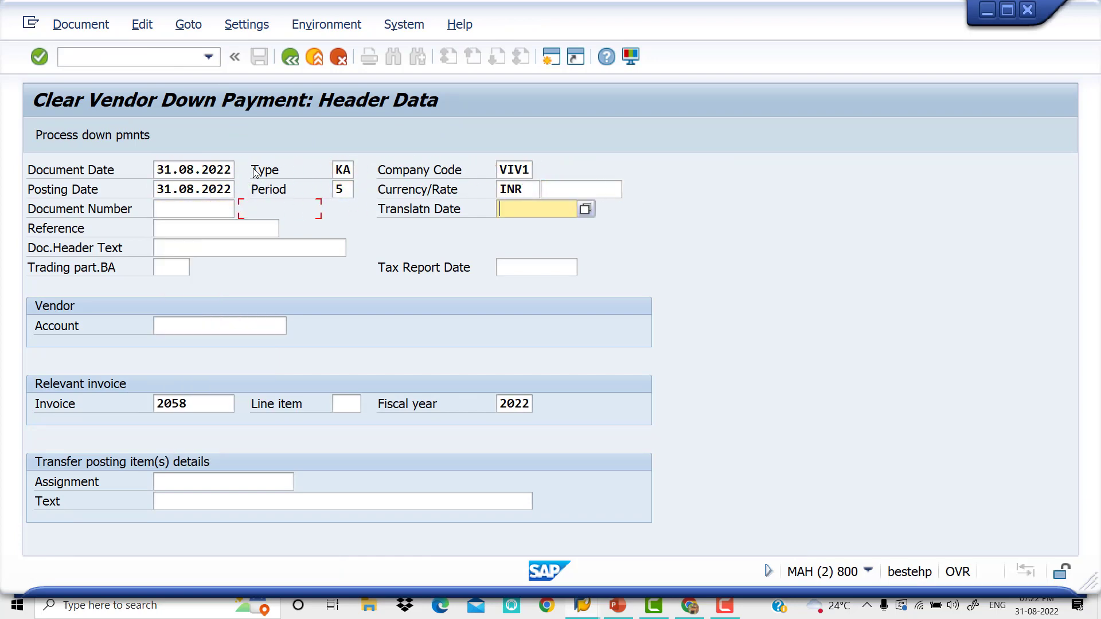
key("Tab")
key("Tab")
key("shift+Tab")
key("BackSpace")
key("Down")
key("Tab")
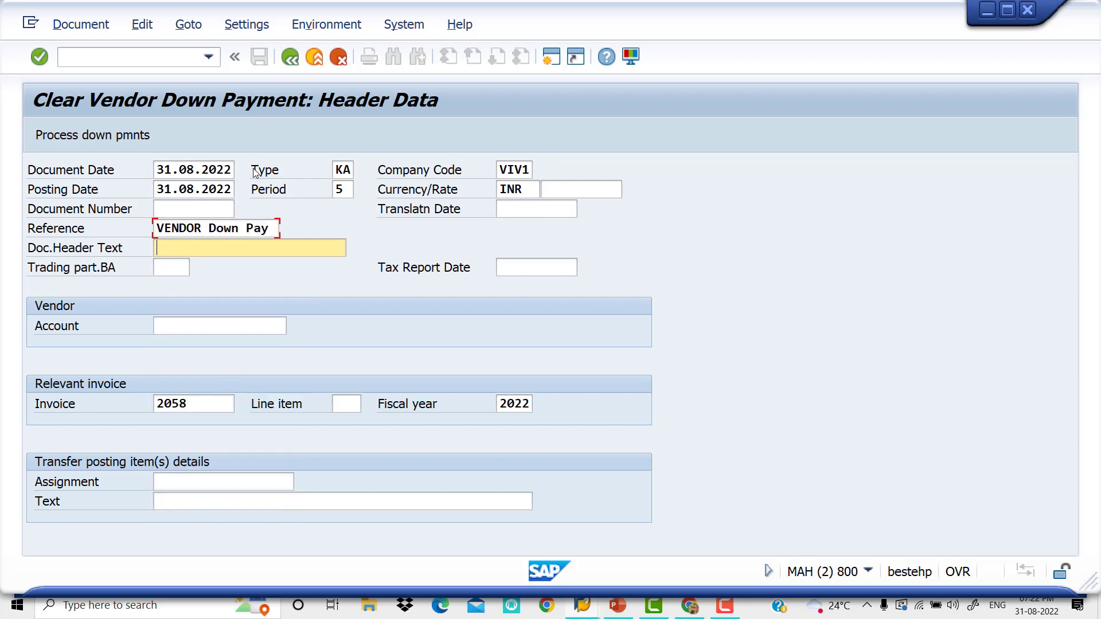
key("Tab")
key("shift+Tab")
key("BackSpace")
key("Down")
key("Tab")
key("Tab")
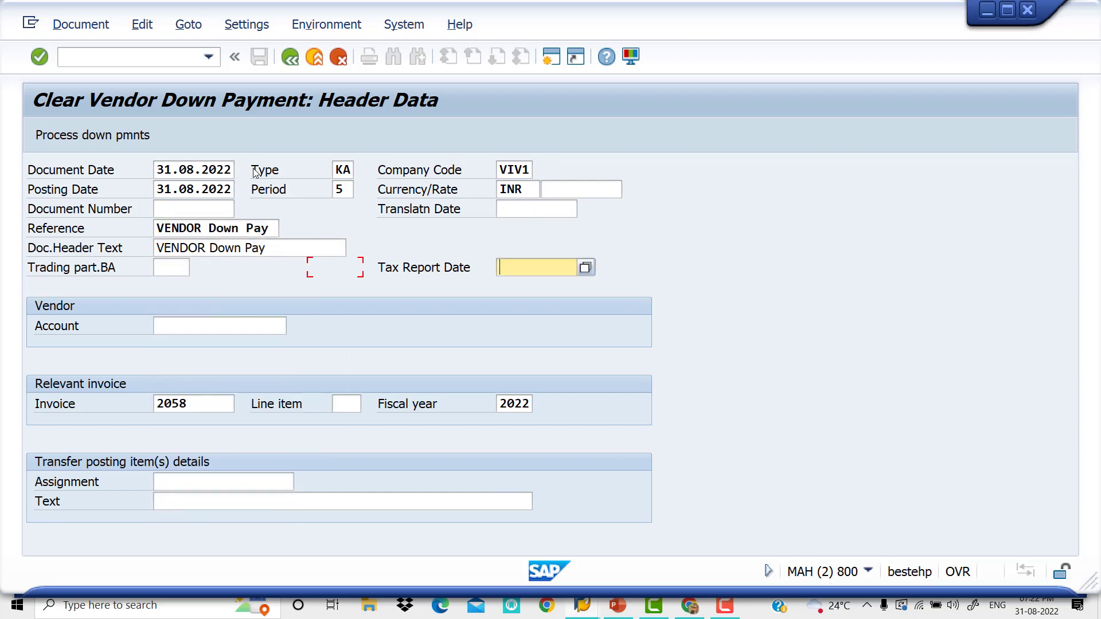
Step: Choose the vendor account of ARUNA MERCHANTS1 and set the transfer posting text to VENDOR DOWN PAYMENT
key("Tab")
key("Down")
key("Down")
key("Tab")
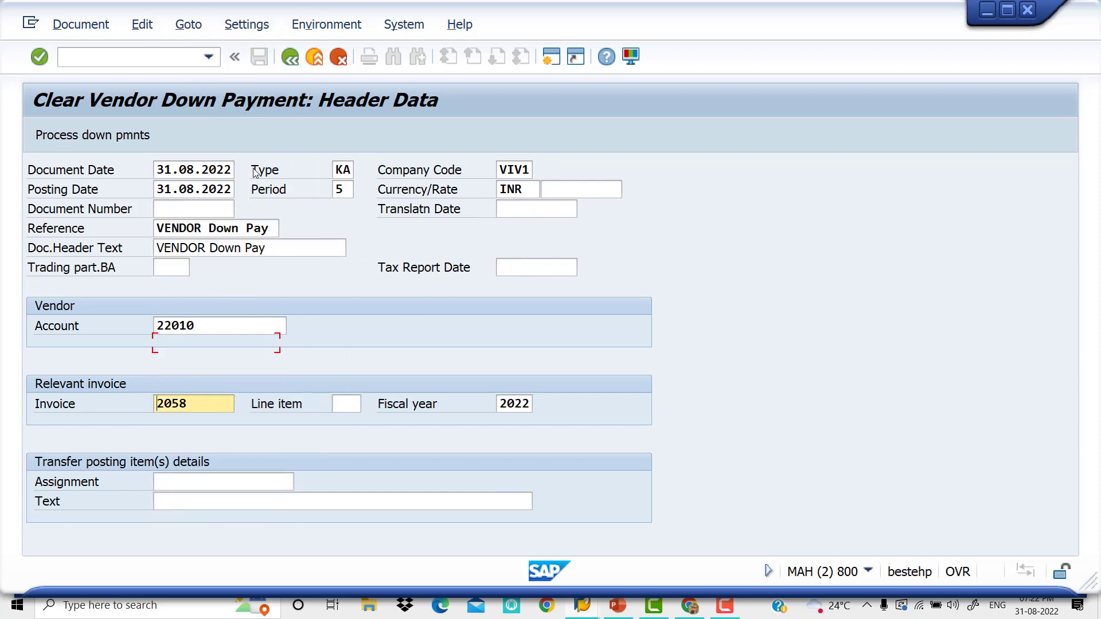
left_click(224, 321)
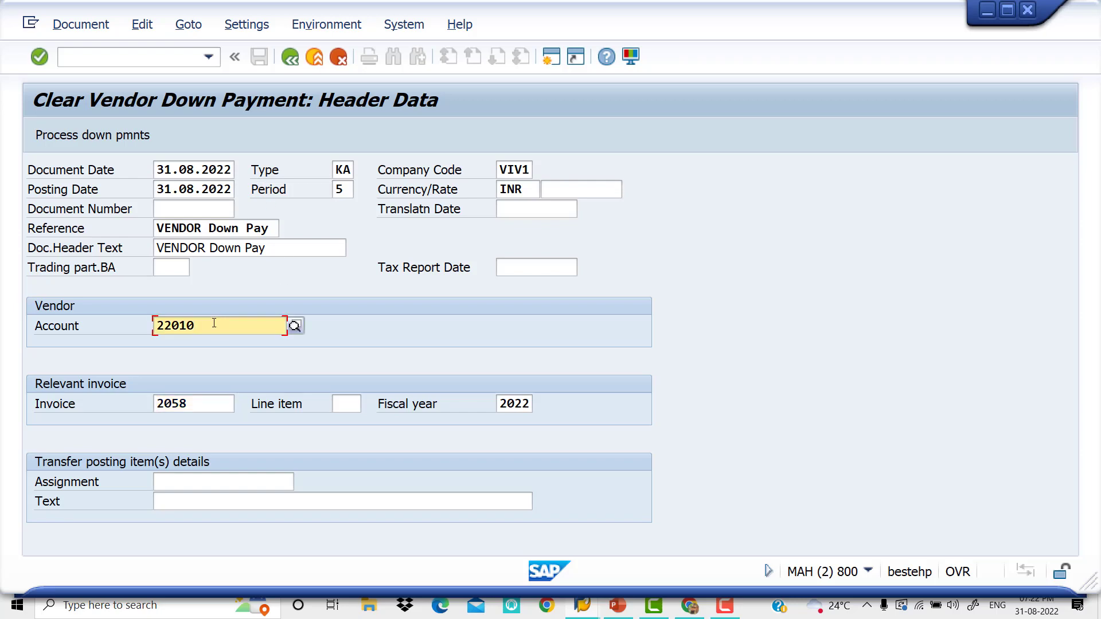
left_click(209, 498)
key("Down")
key("Down")
key("Return")
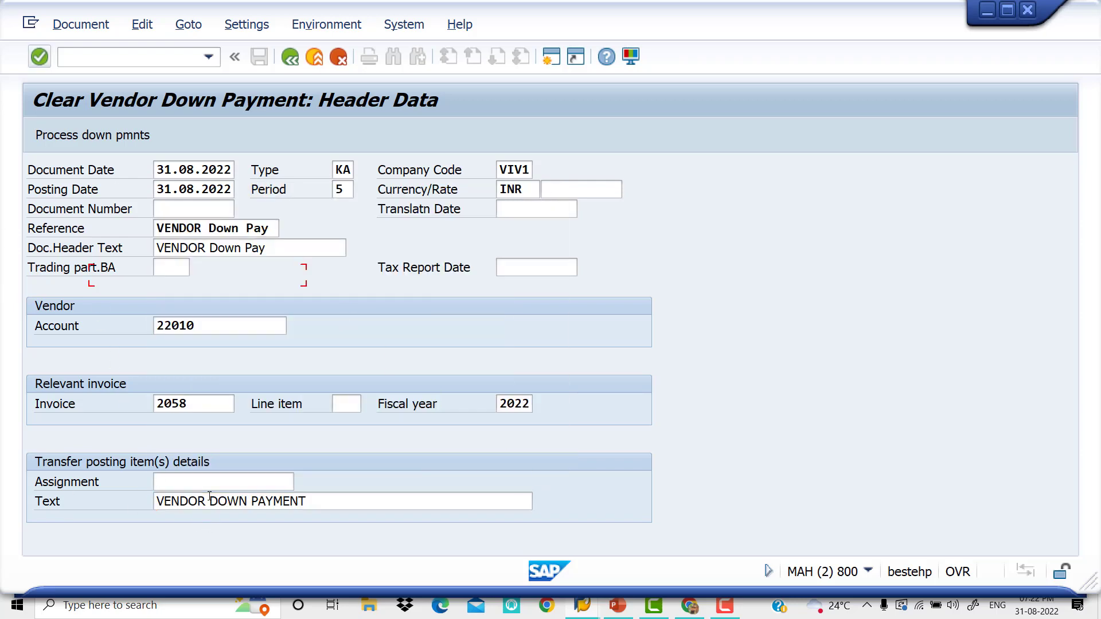
Step: Process the vendor's down payments, select the 50000 INR down payment, and post the clearing document
left_click(119, 136)
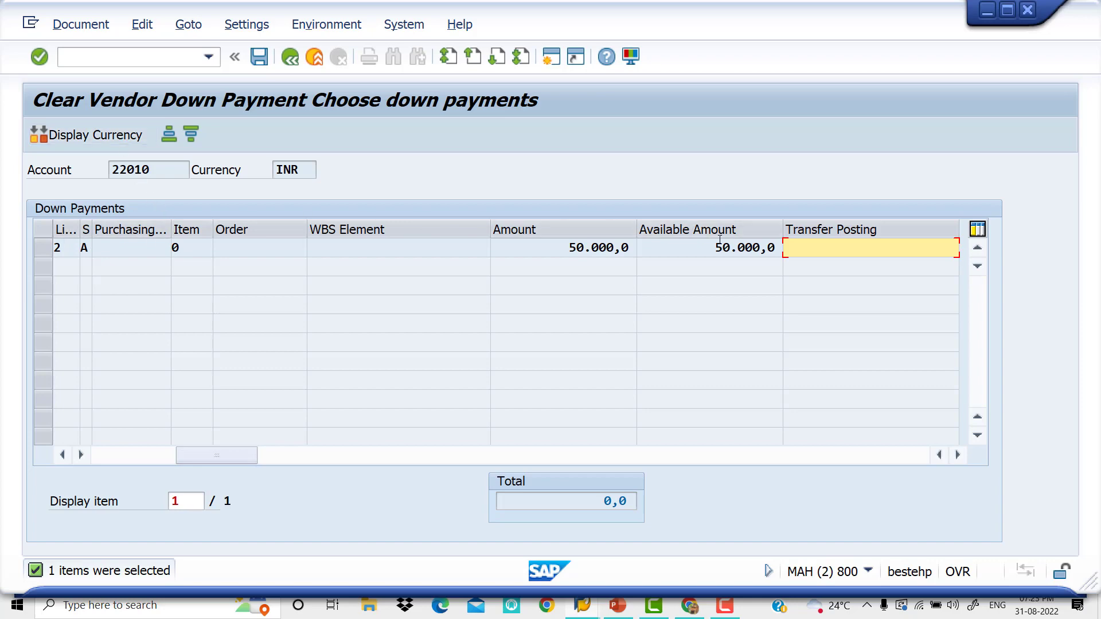
left_click(40, 250)
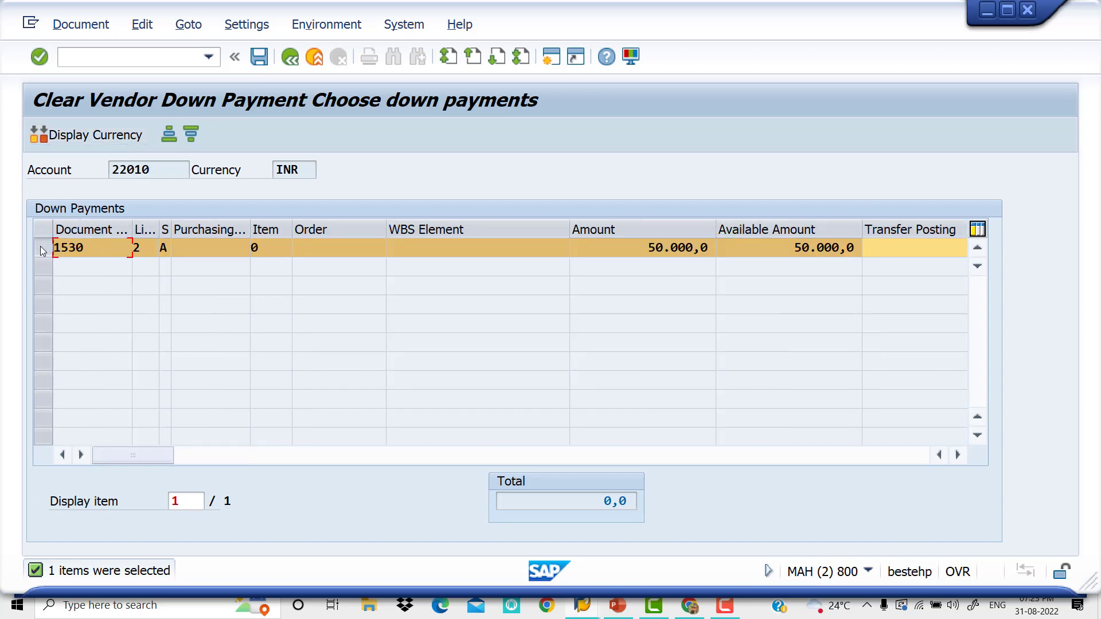
left_click(262, 61)
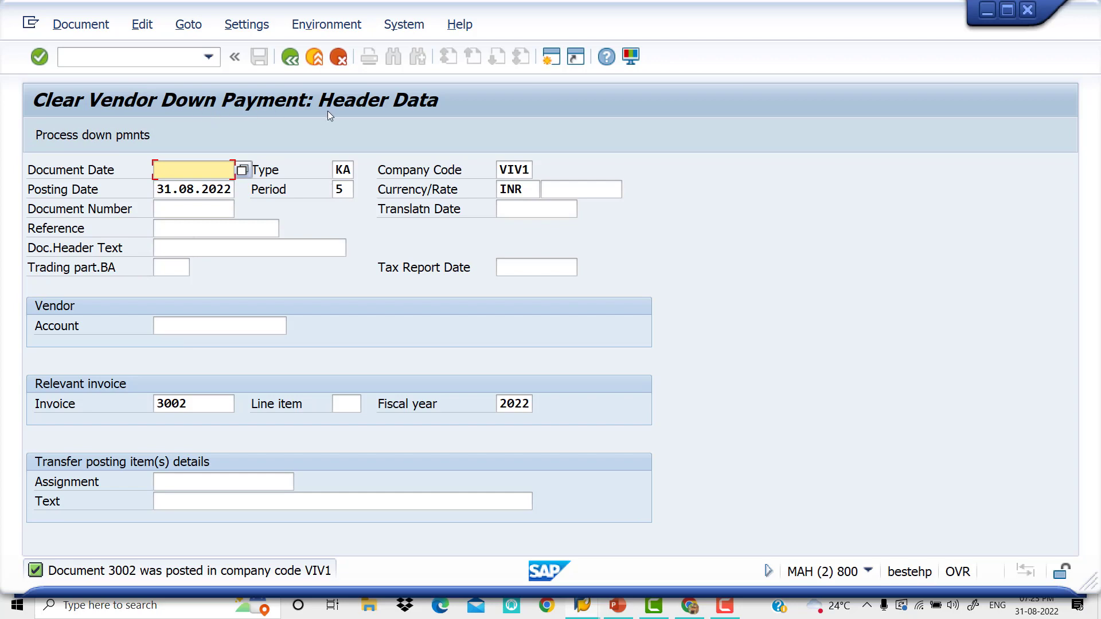
Step: Refresh the vendor line item display to check the transferred down payment against the invoice
left_click(619, 613)
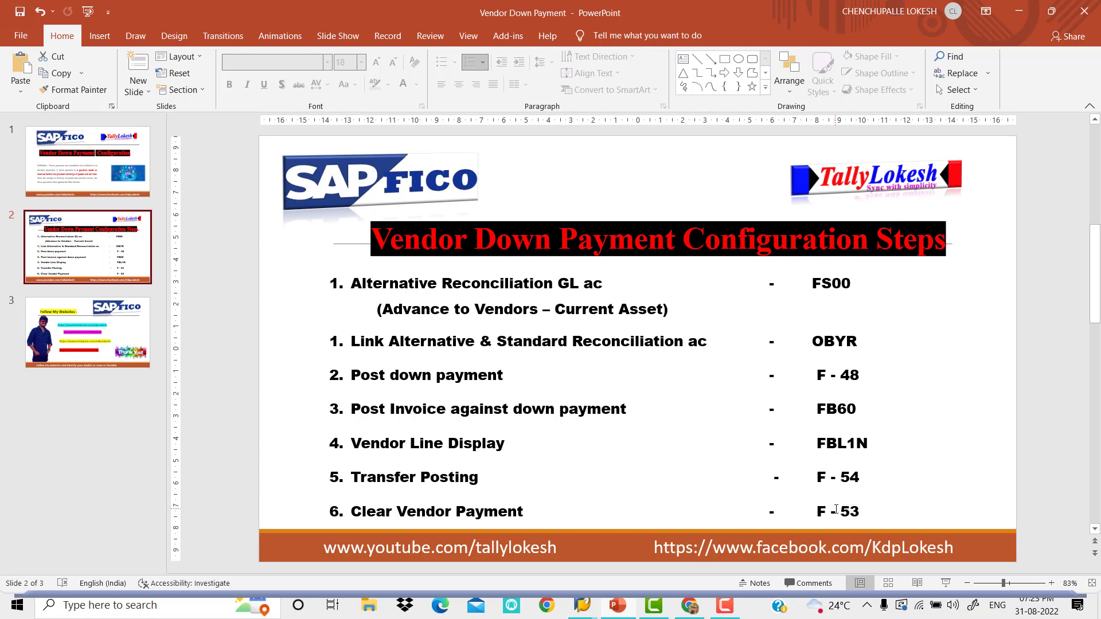
key("alt+Tab")
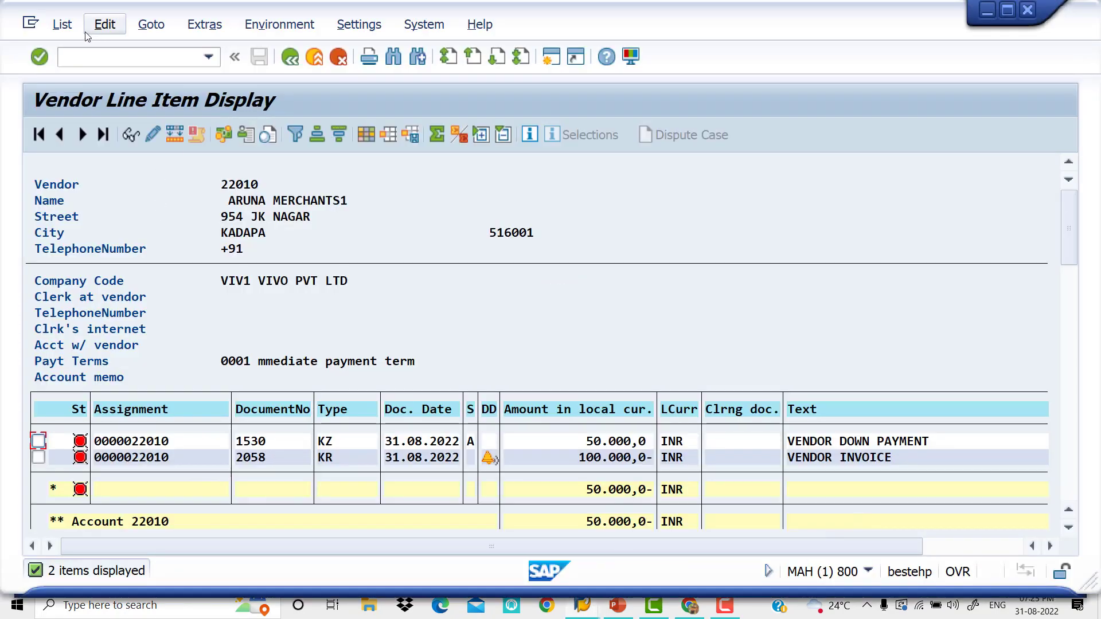
left_click(62, 24)
left_click(88, 70)
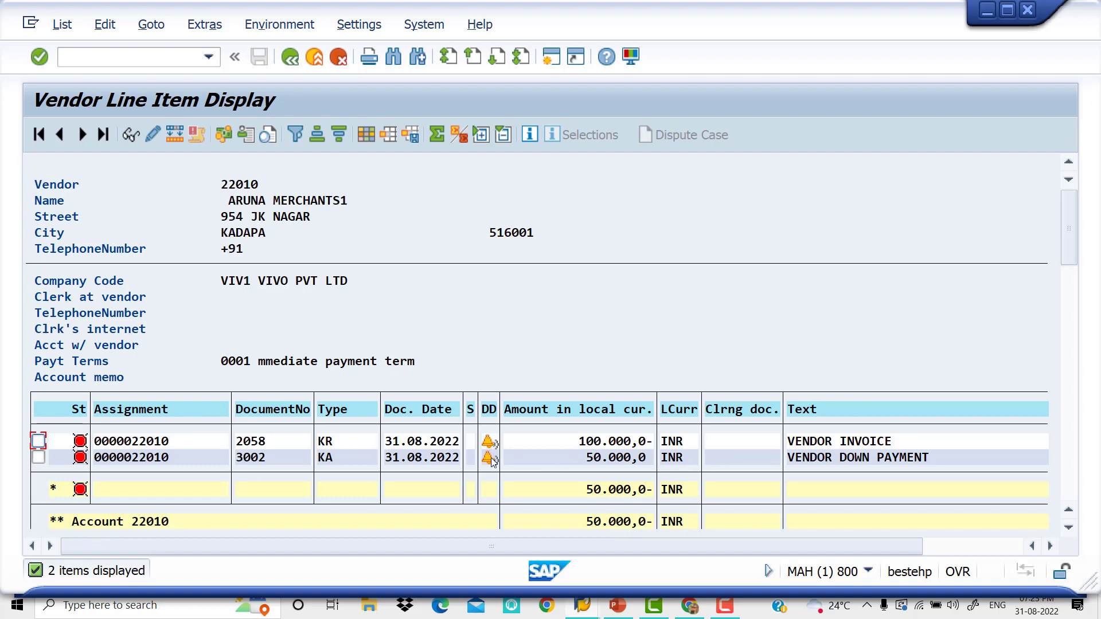
mouse_move(492, 444)
Step: Check the configuration steps slide for the vendor payment transaction, and open F-53 in place of the down payment clearing
left_click(619, 607)
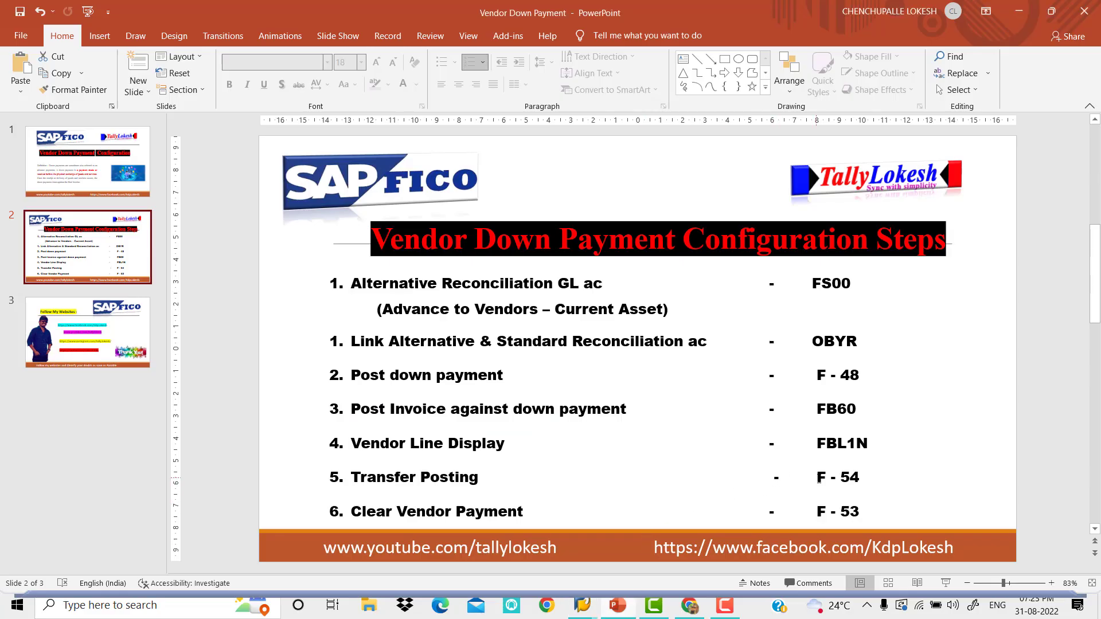
mouse_move(582, 607)
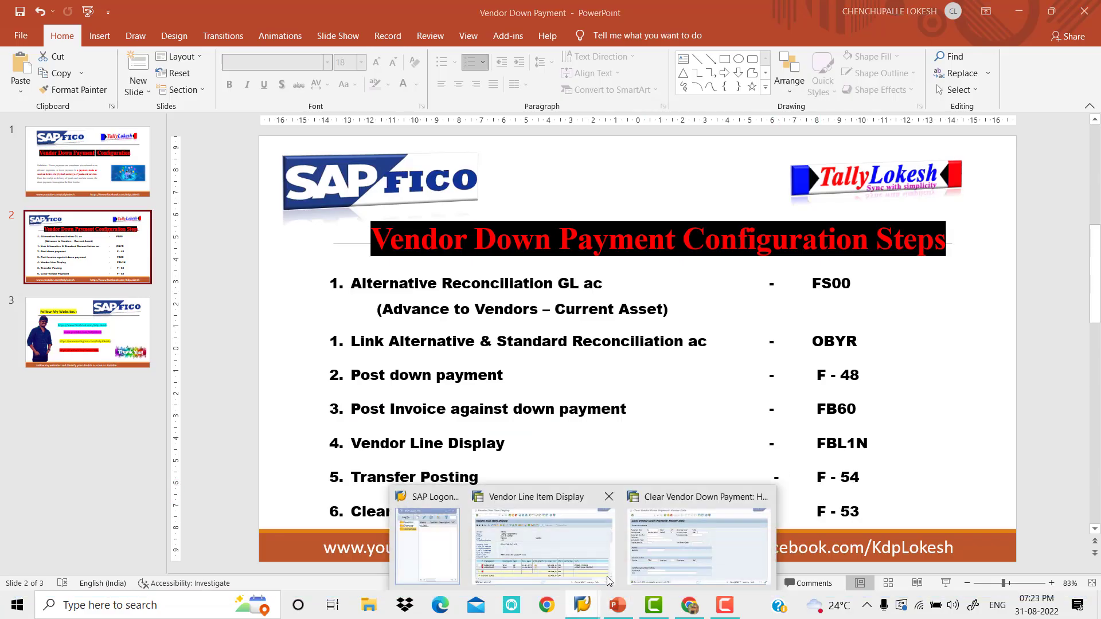
left_click(589, 552)
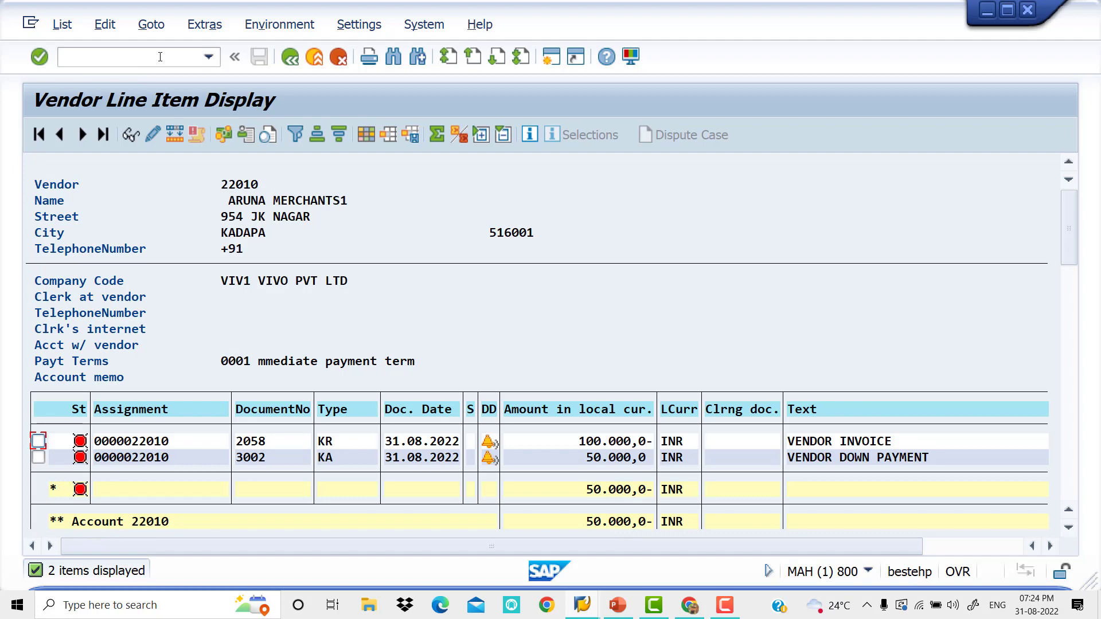
key("alt+Tab")
key("alt+Tab")
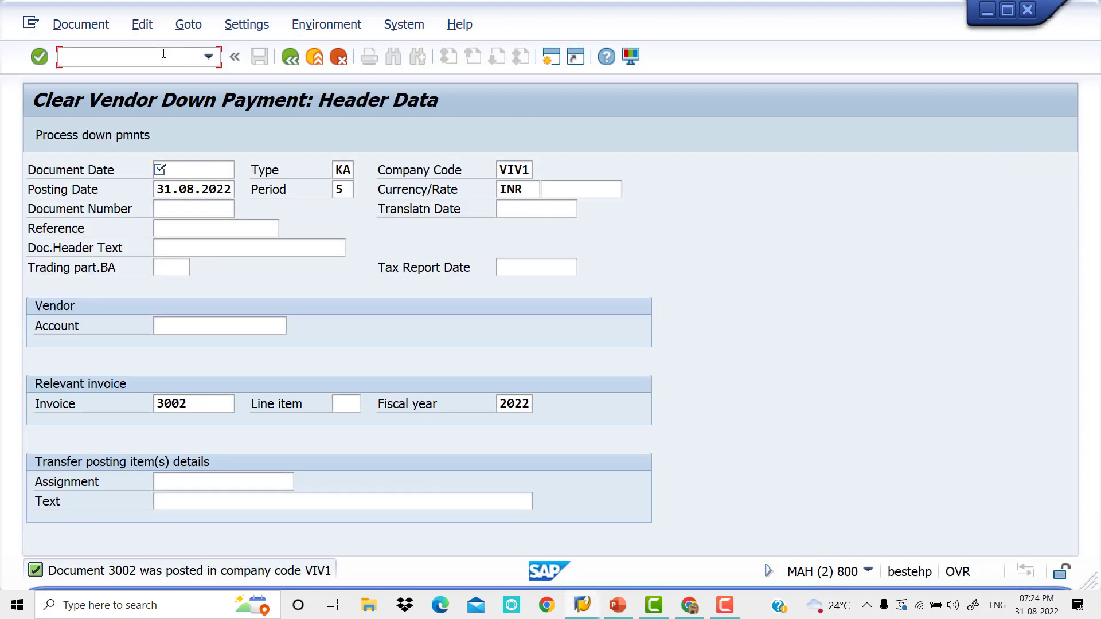
type("F-/NF-53")
key("Return")
Step: Set the document date of the outgoing payment to 31.08.2022
key("Down")
key("Down")
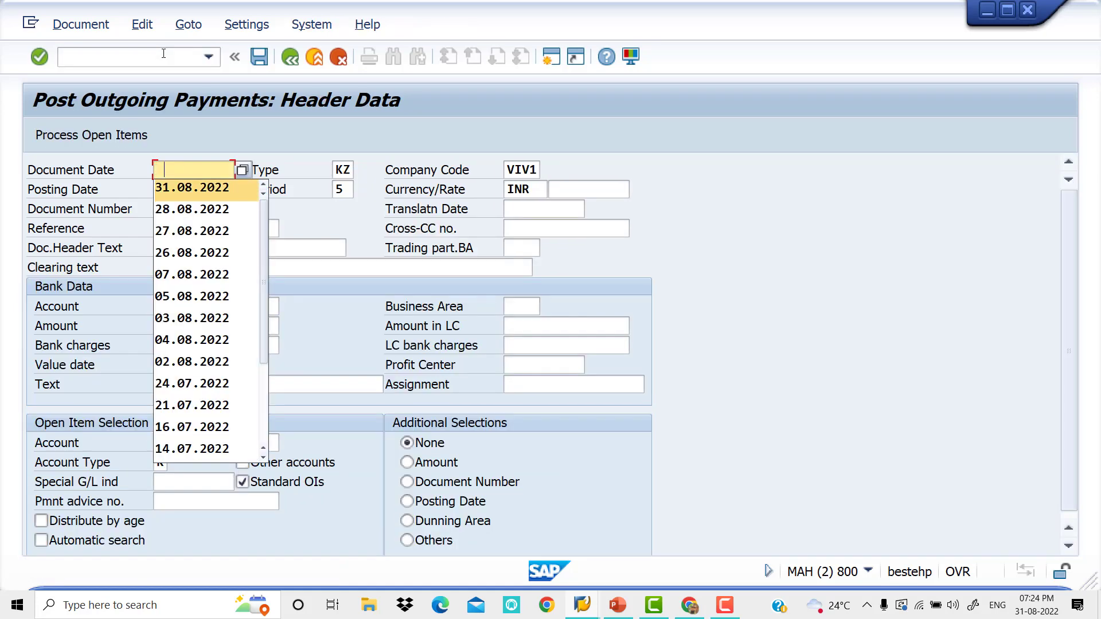
key("Tab")
key("Tab")
key("Tab")
key("Tab")
key("Tab")
key("Tab")
key("Tab")
key("Tab")
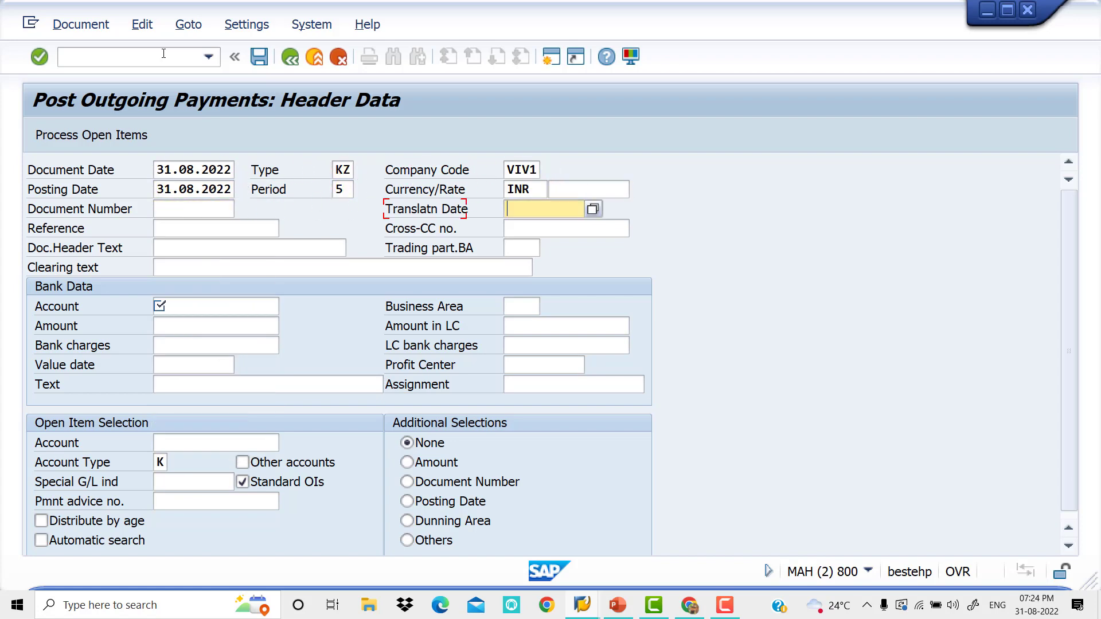
Step: Set both the reference and the document header text of the outgoing payment to VENDOR Down Pay
key("Down")
key("Down")
key("Return")
key("Tab")
key("Tab")
key("Down")
key("Down")
key("Return")
key("Tab")
key("Tab")
key("Tab")
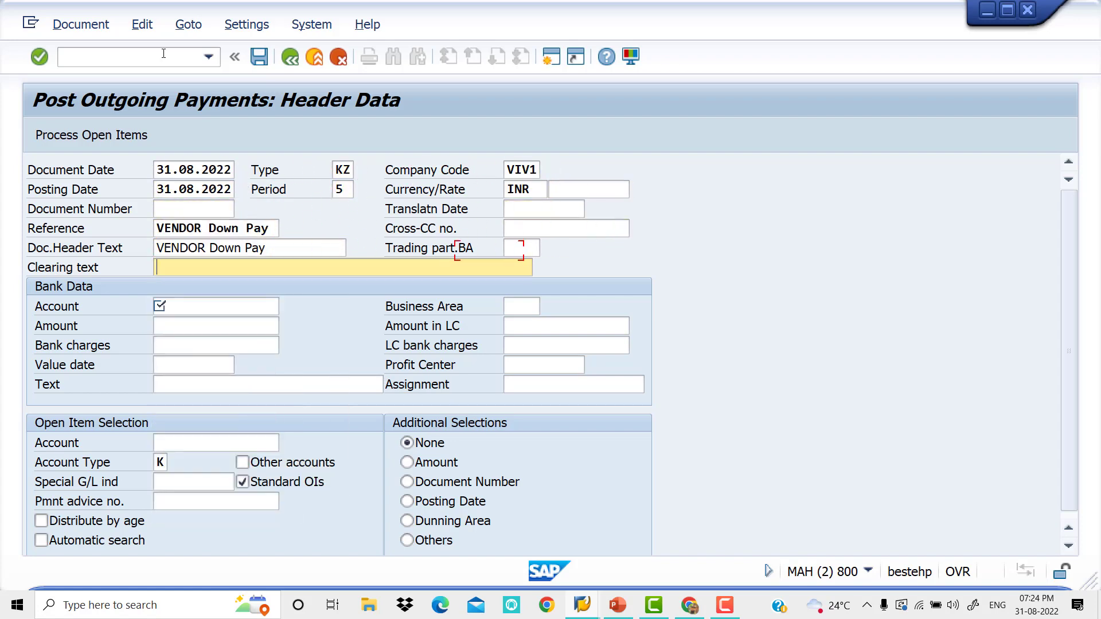
Step: Choose the bank G/L account for the outgoing payment and set its business area to VIV0
key("Down")
key("Down")
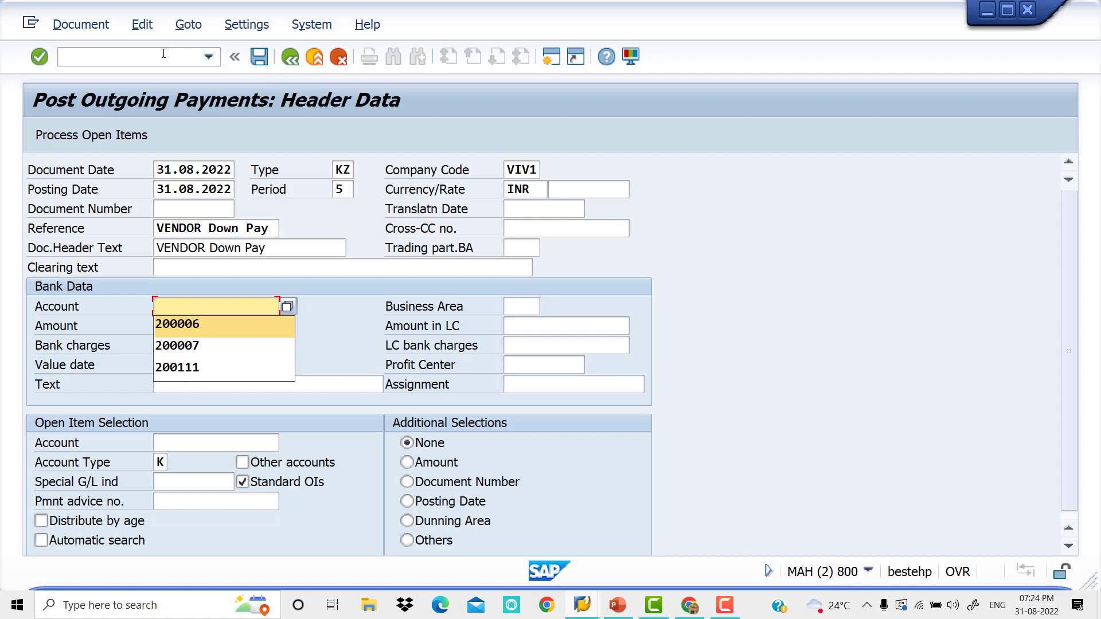
key("Return")
key("Tab")
key("Down")
key("Down")
key("Return")
Step: Set the bank amount to 50000 and the value date to 31.08.2022
key("Tab")
key("Down")
key("Down")
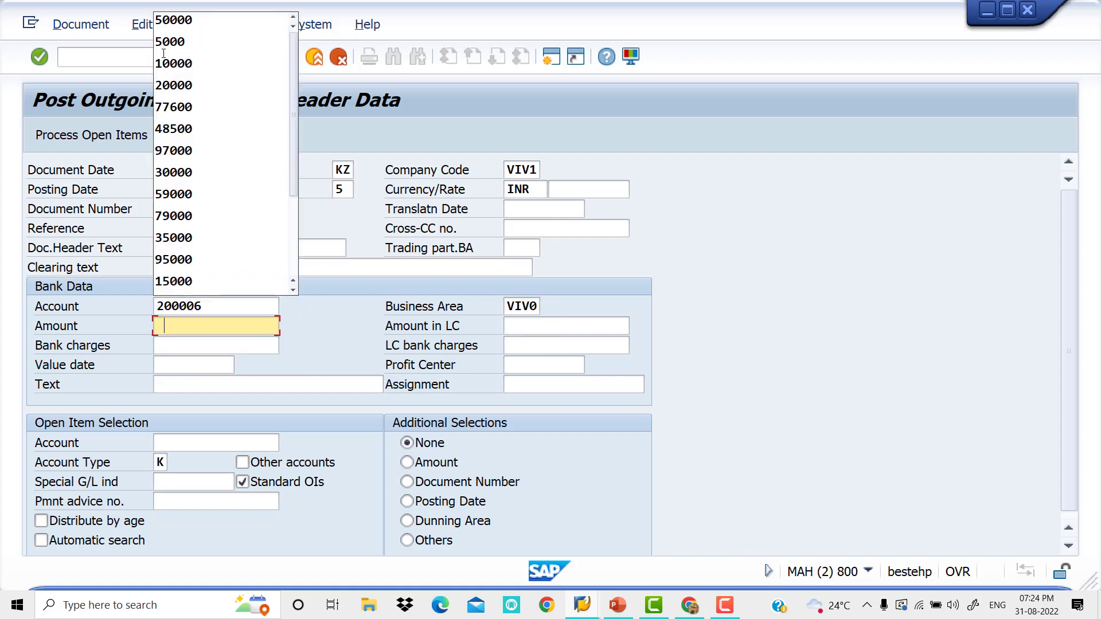
key("Down")
key("Return")
key("Tab")
key("Tab")
key("Tab")
key("Tab")
key("Down")
key("Down")
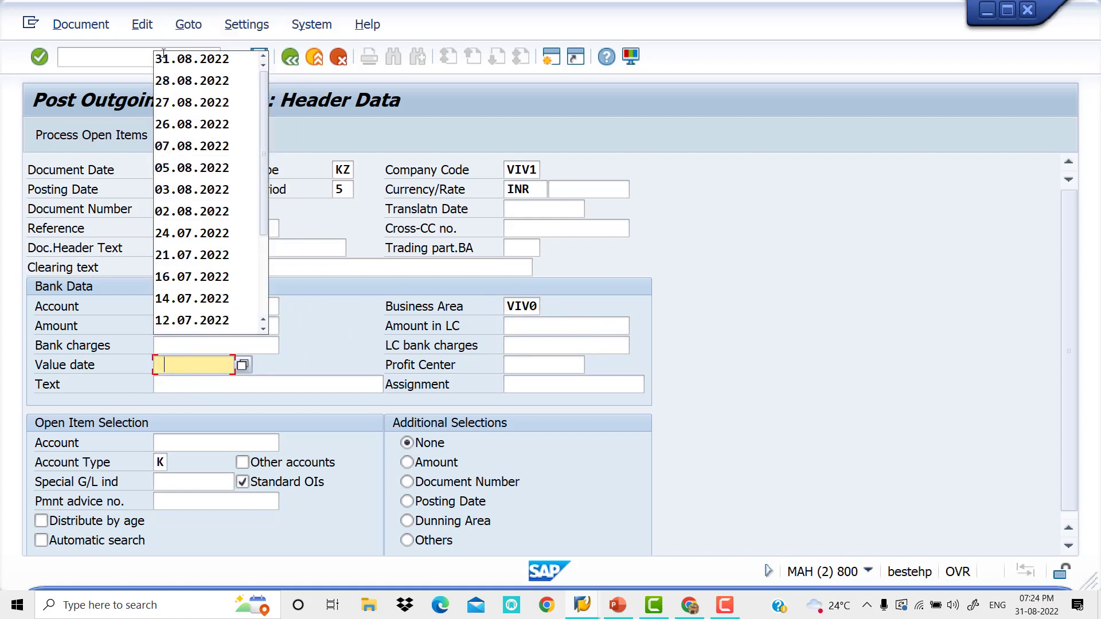
key("Down")
key("Return")
Step: Set the bank item text of the outgoing payment to VENDOR DOWN PAYMENT
key("Tab")
key("Tab")
key("Down")
key("Down")
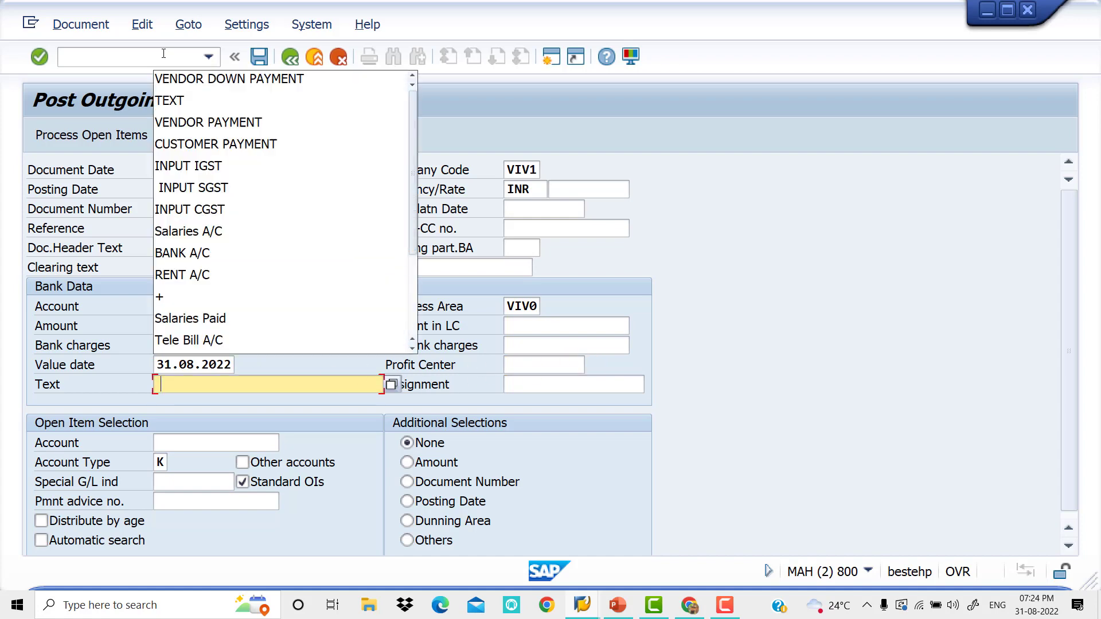
key("Down")
key("Return")
Step: Process the open items of vendor ARUNA MERCHANTS1 and post the outgoing payment
key("Tab")
key("Tab")
key("Down")
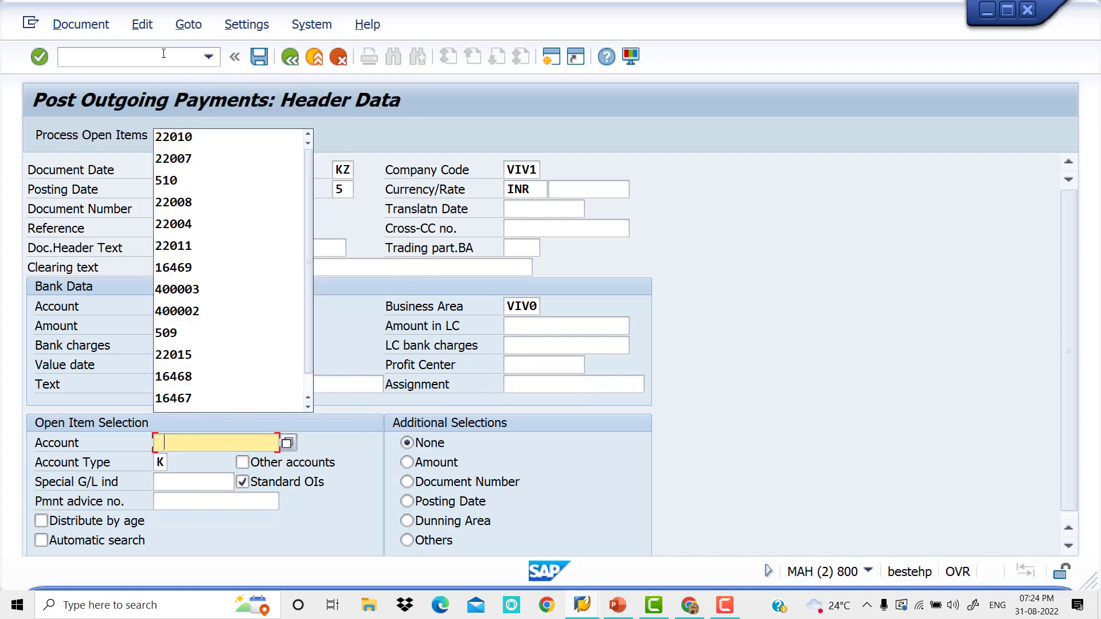
key("Down")
key("Return")
key("Tab")
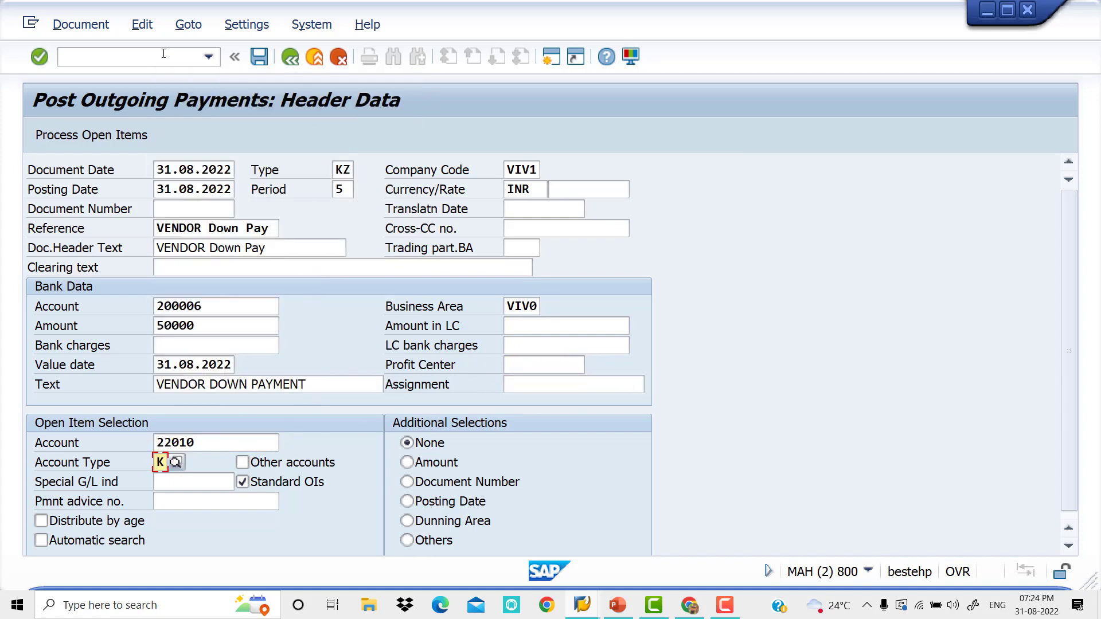
key("shift+Tab")
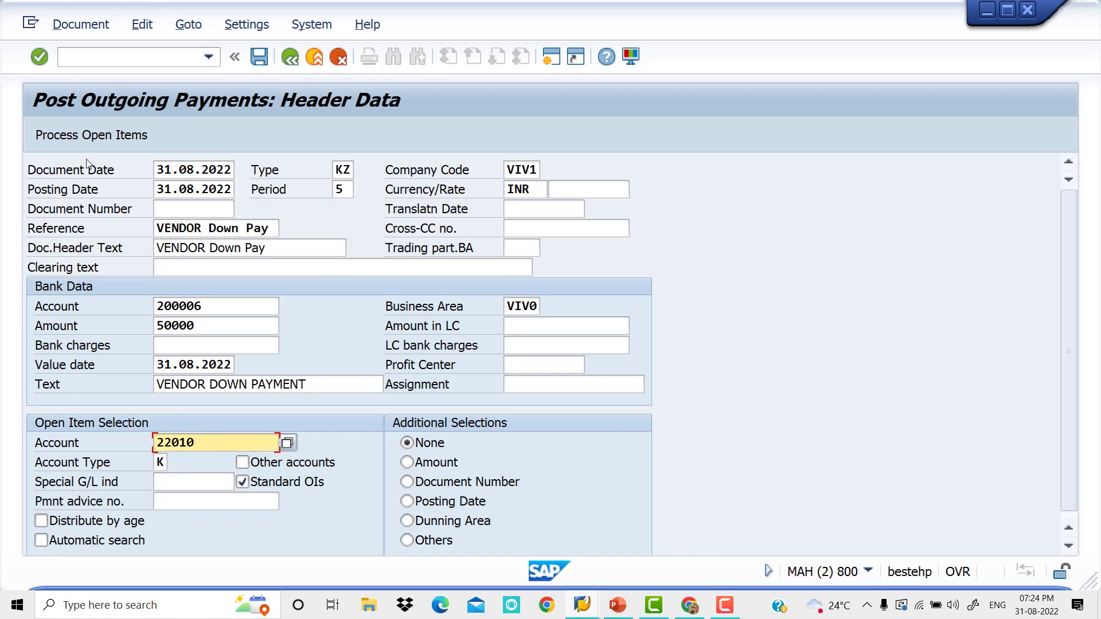
left_click(95, 133)
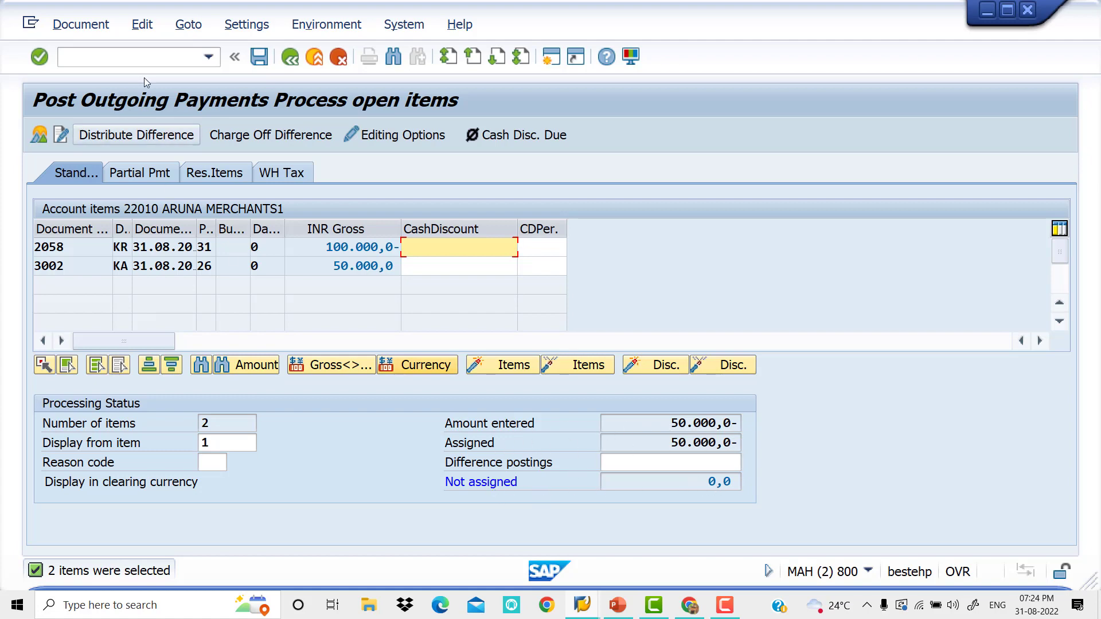
left_click(261, 58)
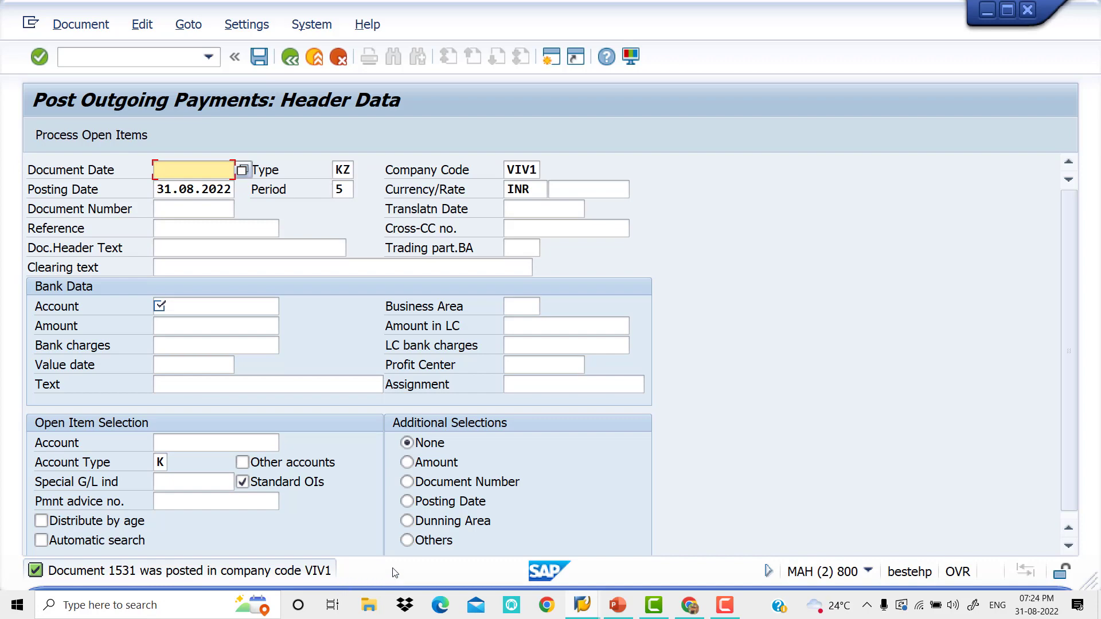
Step: Refresh the vendor's open items in the line item display and return to the selection screen
key("alt+Tab")
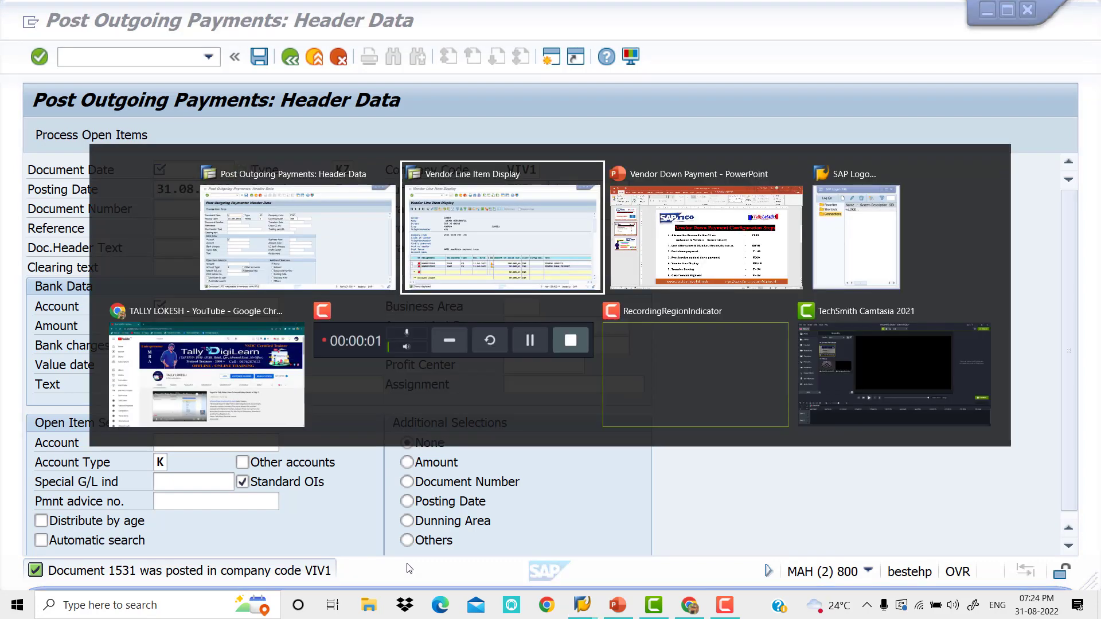
left_click(62, 24)
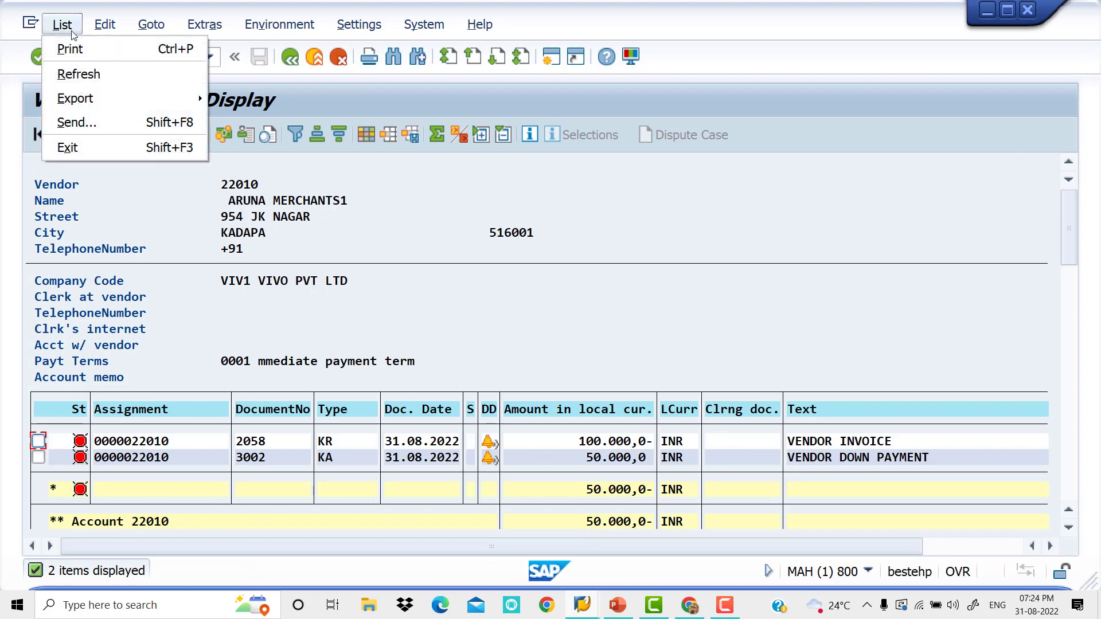
left_click(97, 75)
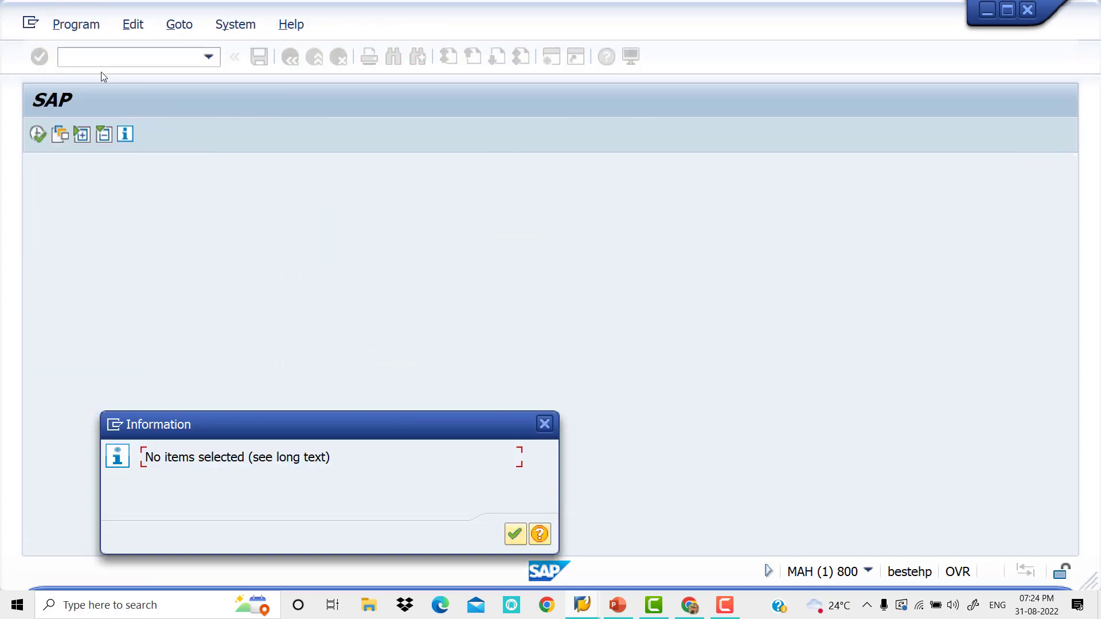
left_click(514, 534)
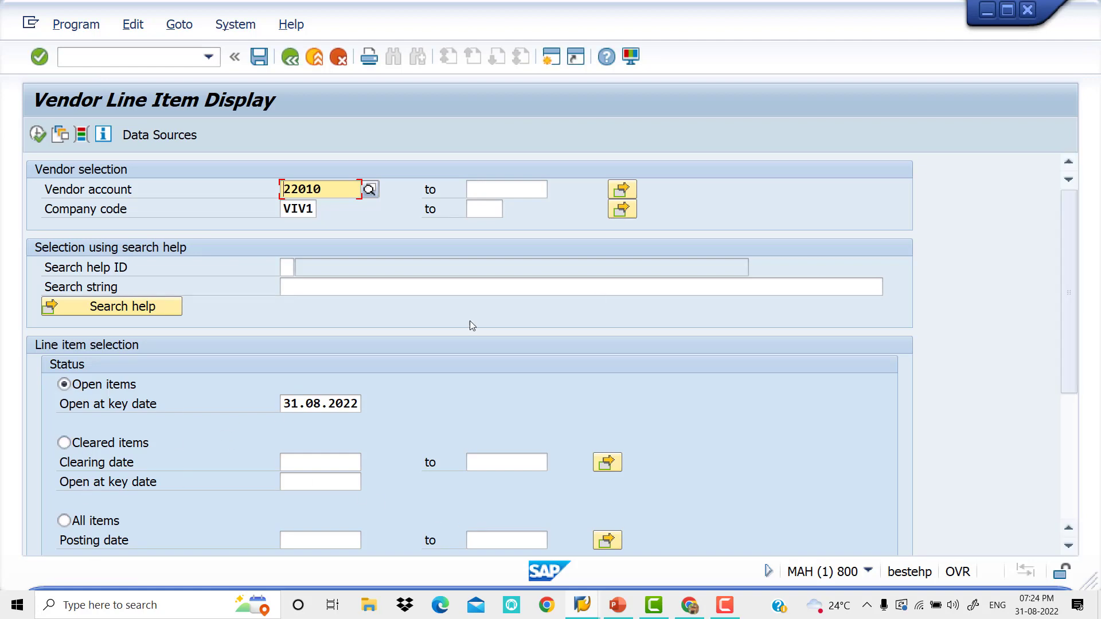
Step: Display the vendor's cleared items with clearing date 31.08.2022 and review the whole list
left_click(176, 437)
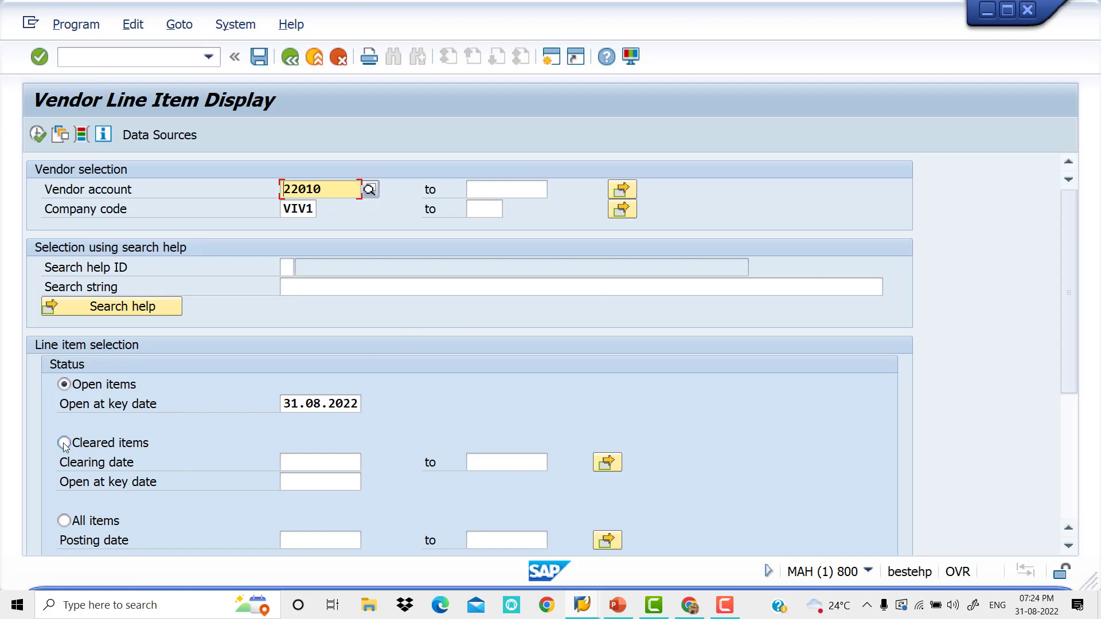
left_click(320, 469)
type("2")
key("BackSpace")
type("3")
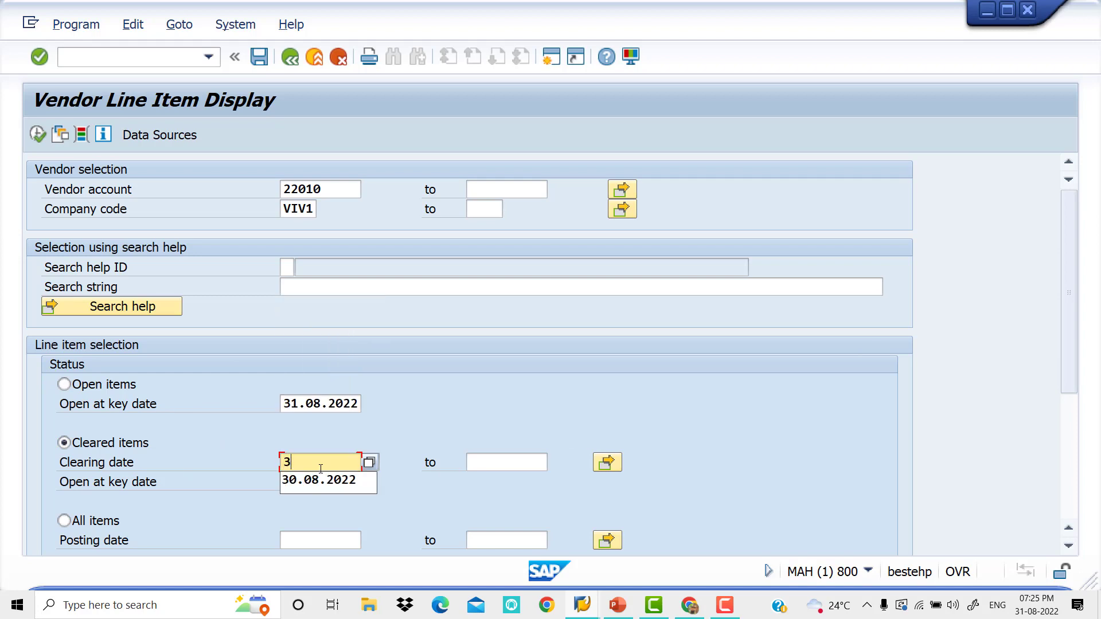
type("1.08.2")
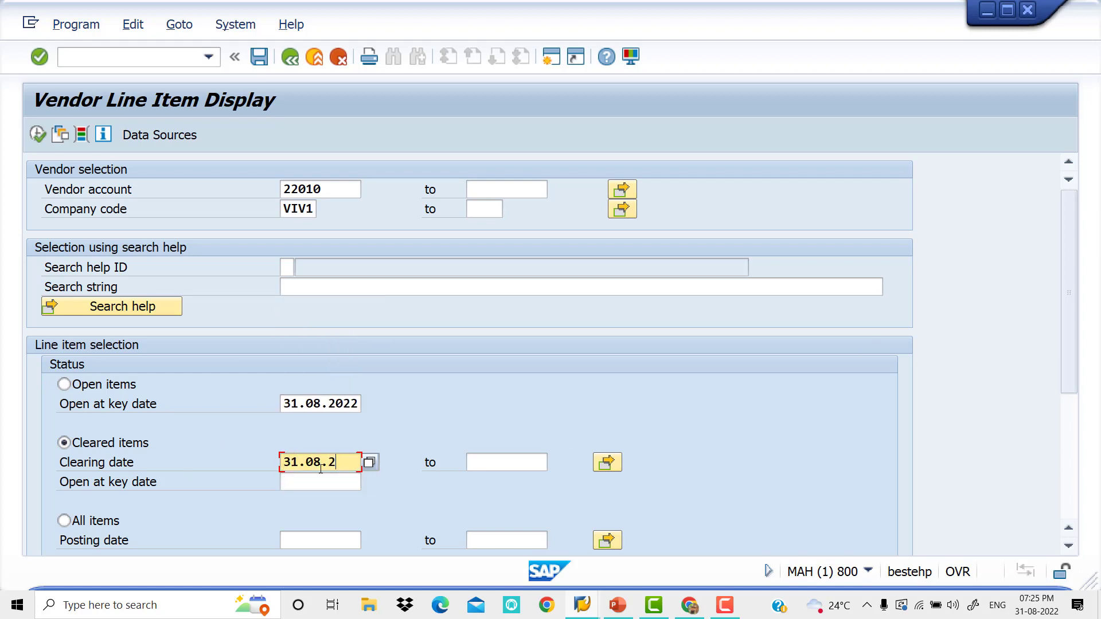
type("022")
key("Tab")
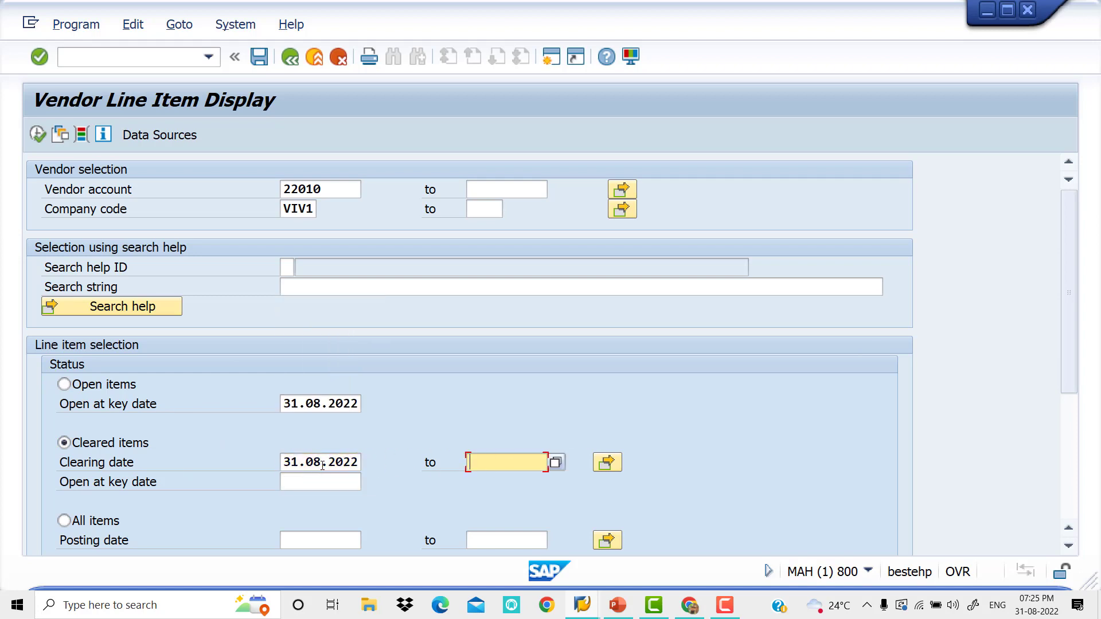
left_click(38, 138)
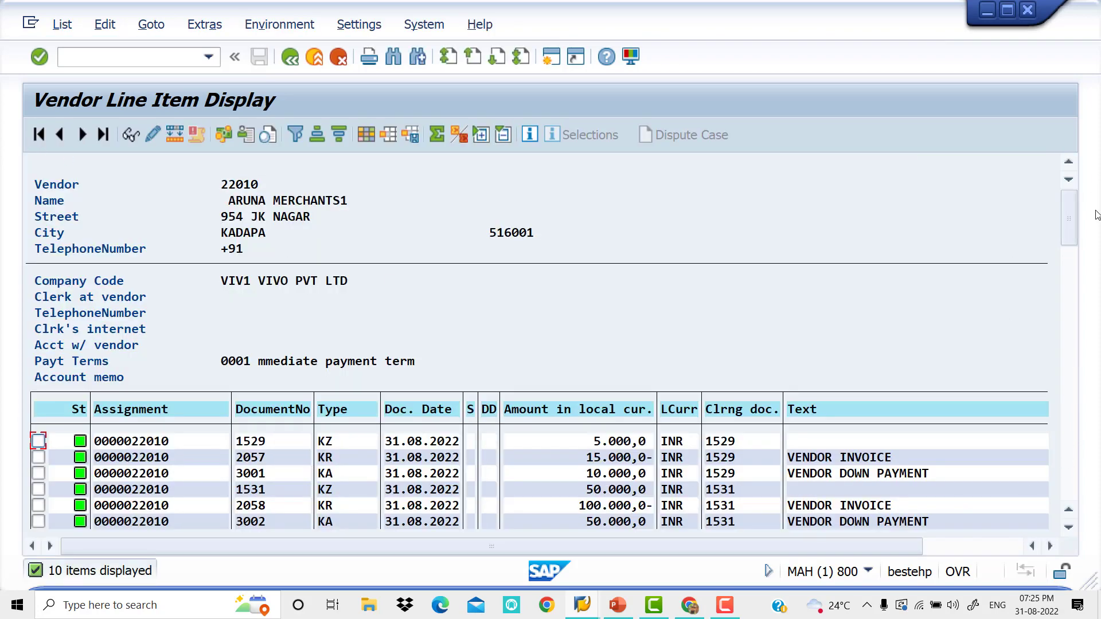
left_click_drag(1072, 224, 1071, 284)
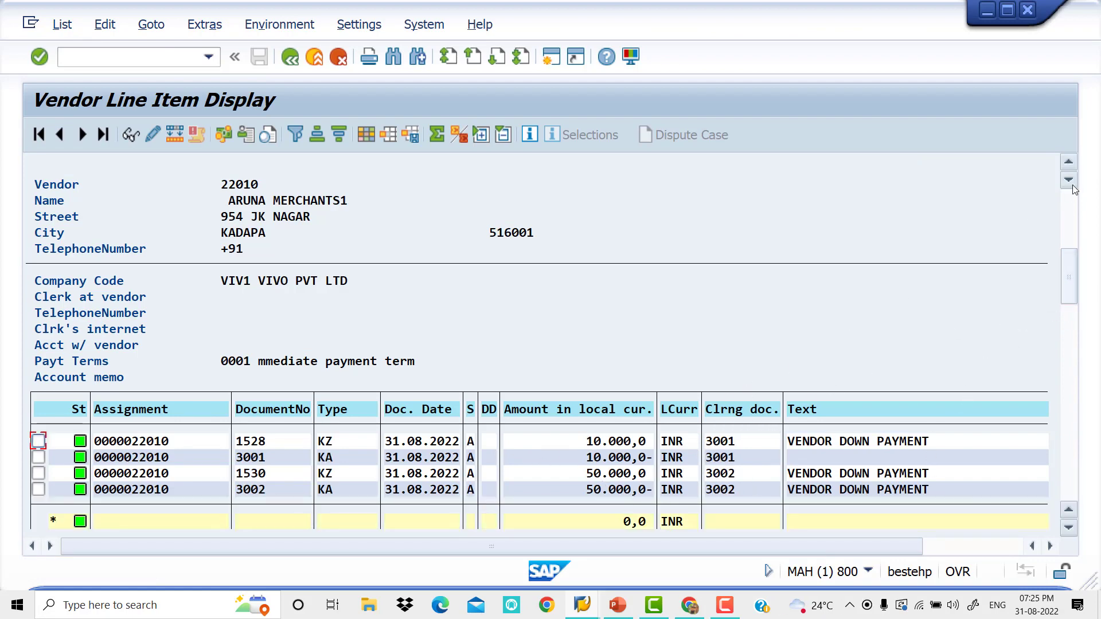
left_click(1072, 227)
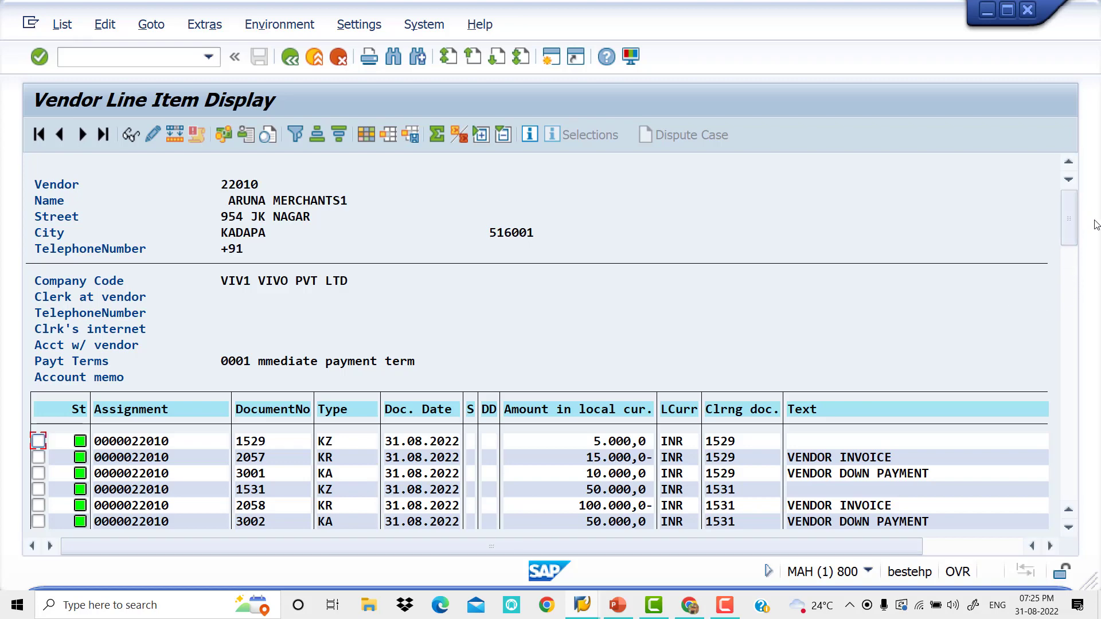
Step: Switch to PowerPoint and show the third slide with the website links
left_click(618, 605)
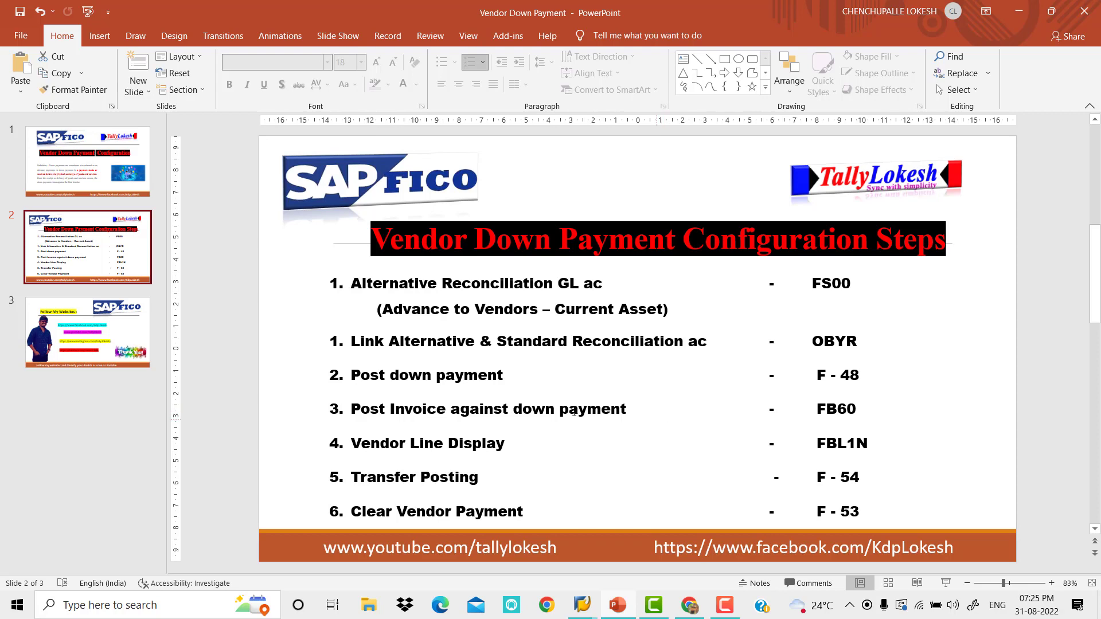
left_click(86, 333)
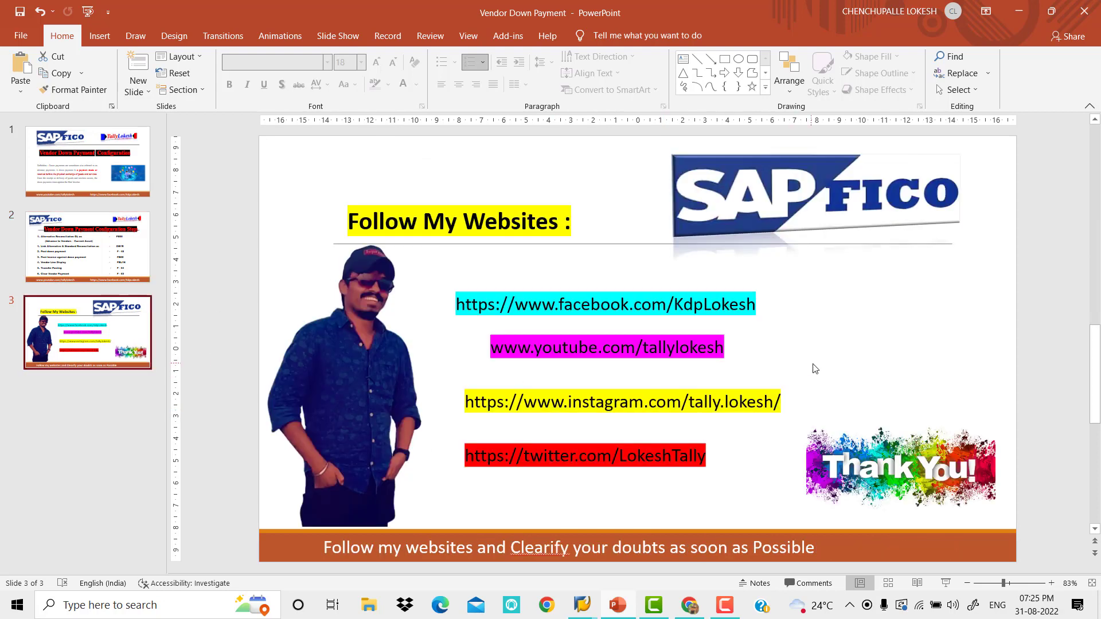